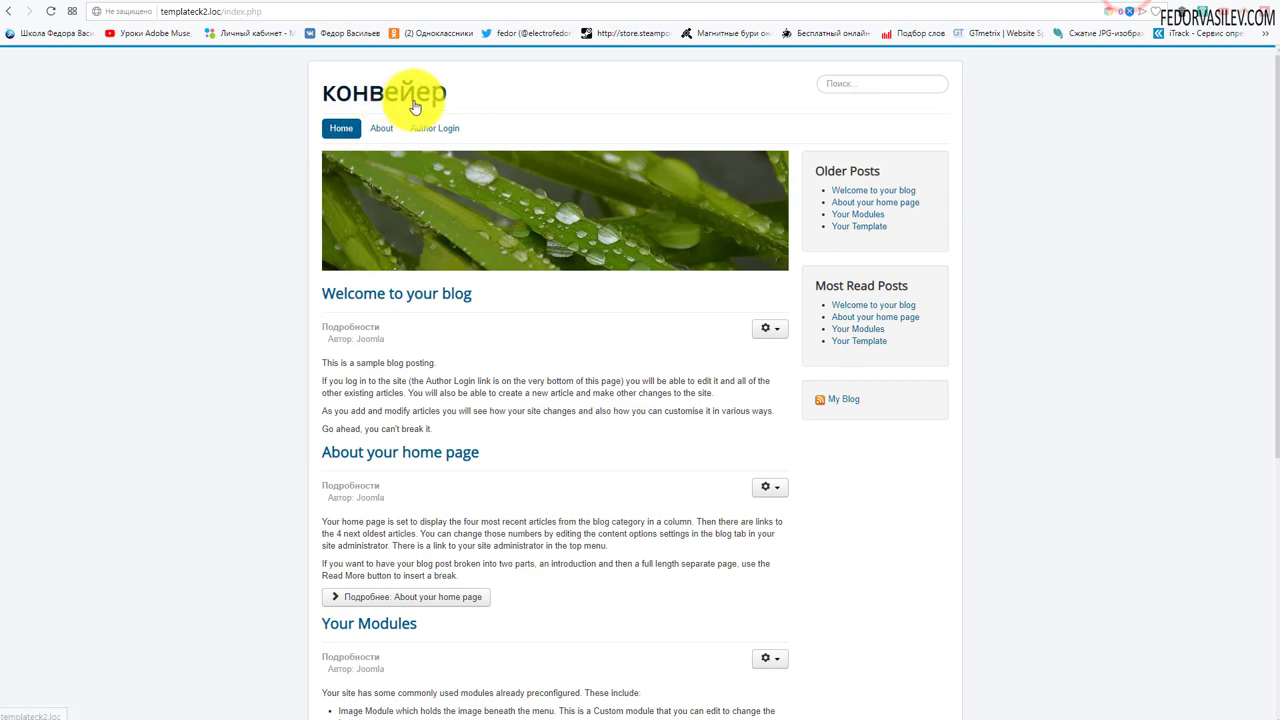
pyautogui.scroll(-4, 480, 95)
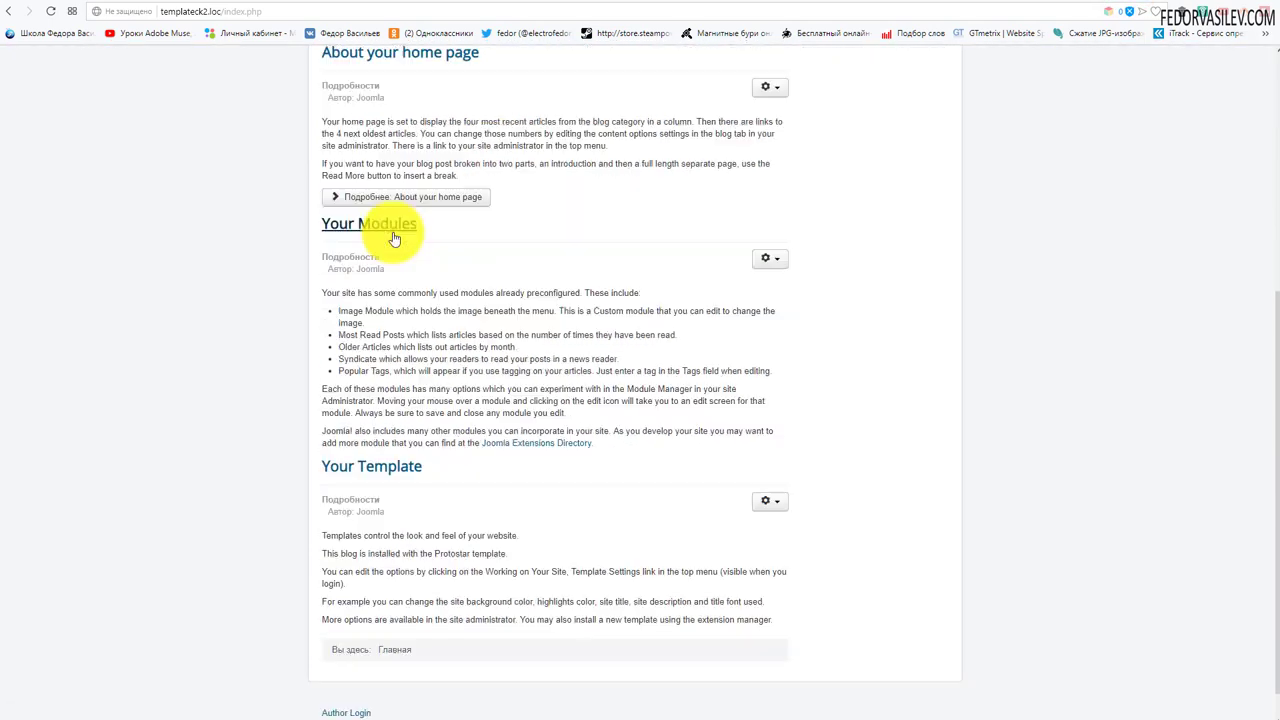
pyautogui.scroll(-1, 390, 240)
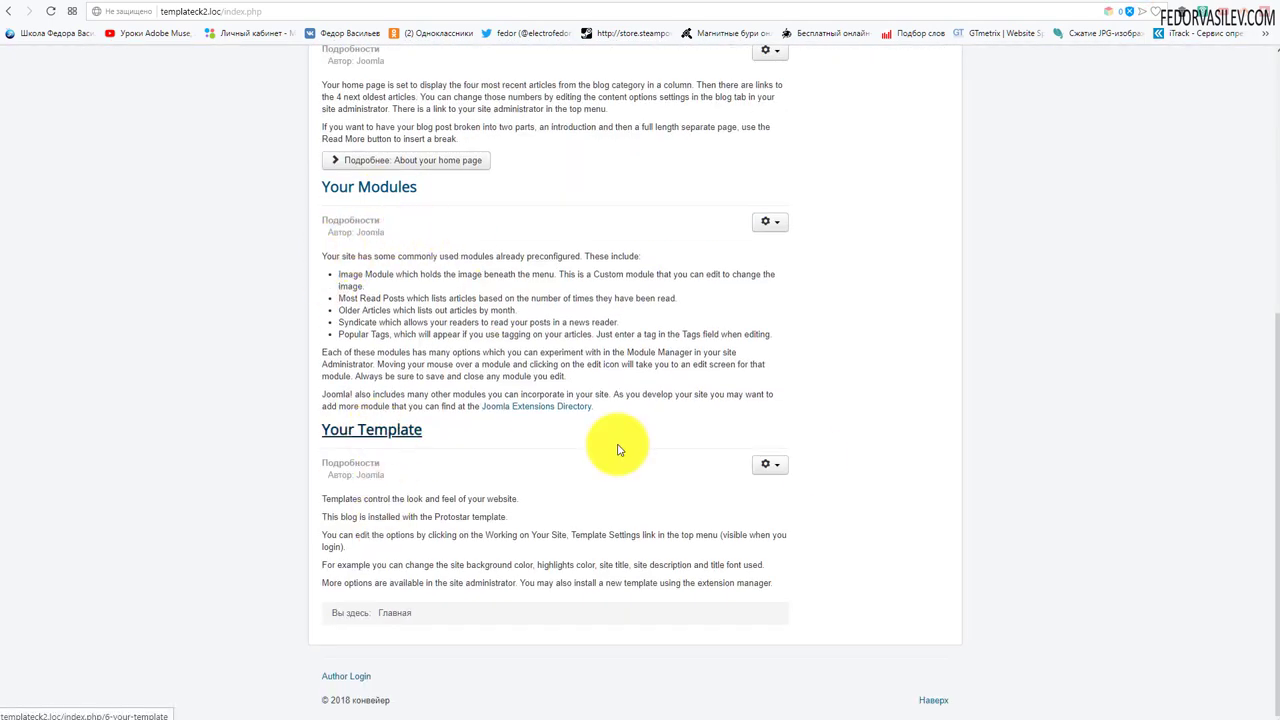
pyautogui.scroll(5, 800, 457)
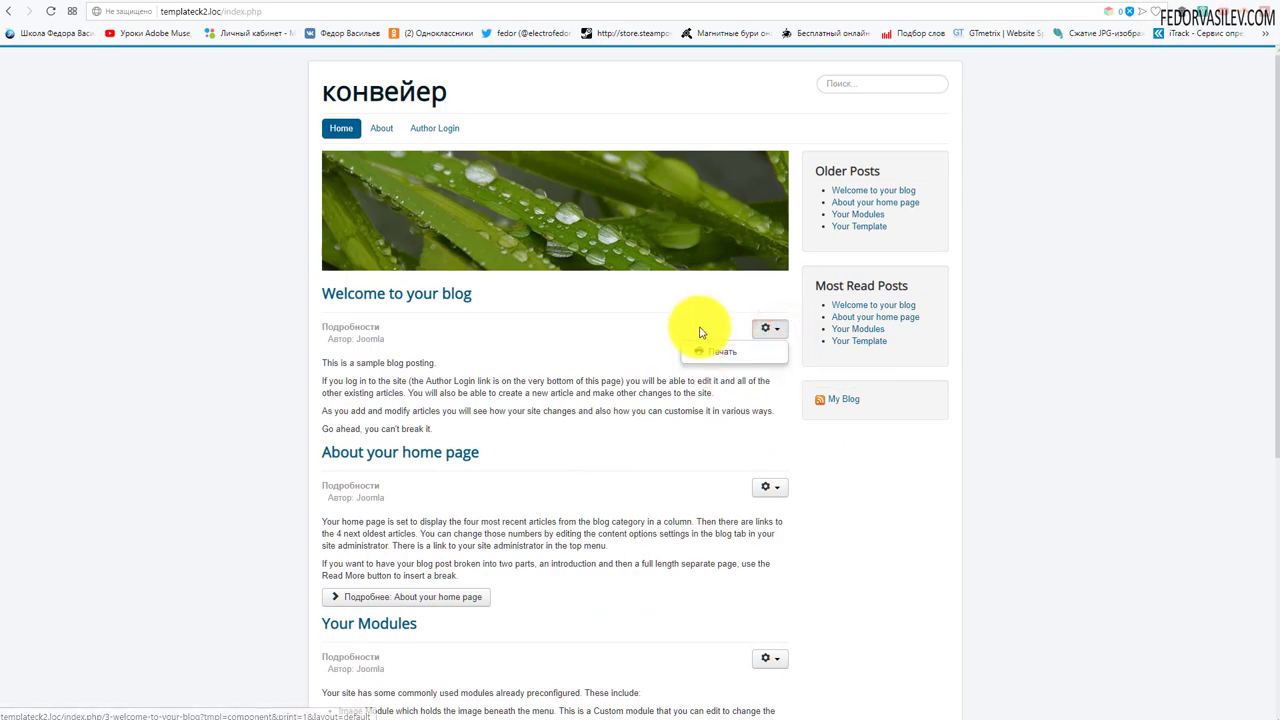
pyautogui.click(687, 299)
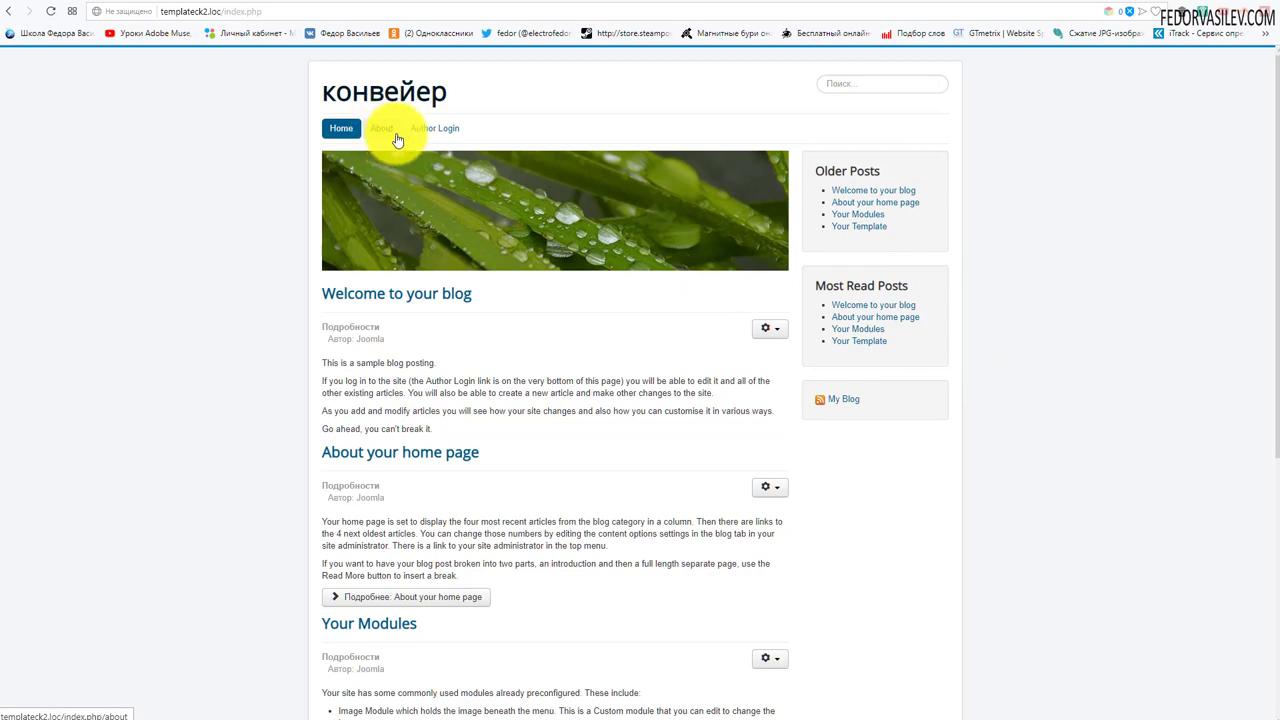
pyautogui.click(858, 84)
pyautogui.scroll(-4, 540, 250)
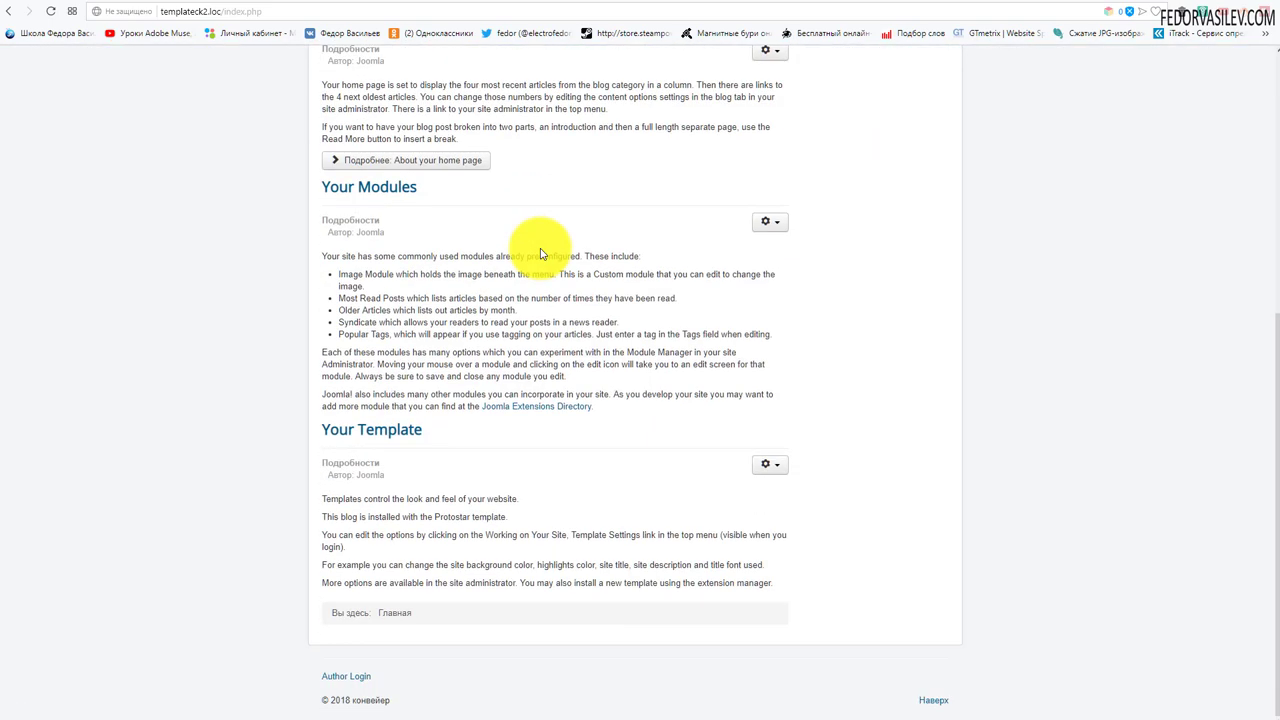
pyautogui.scroll(4, 540, 253)
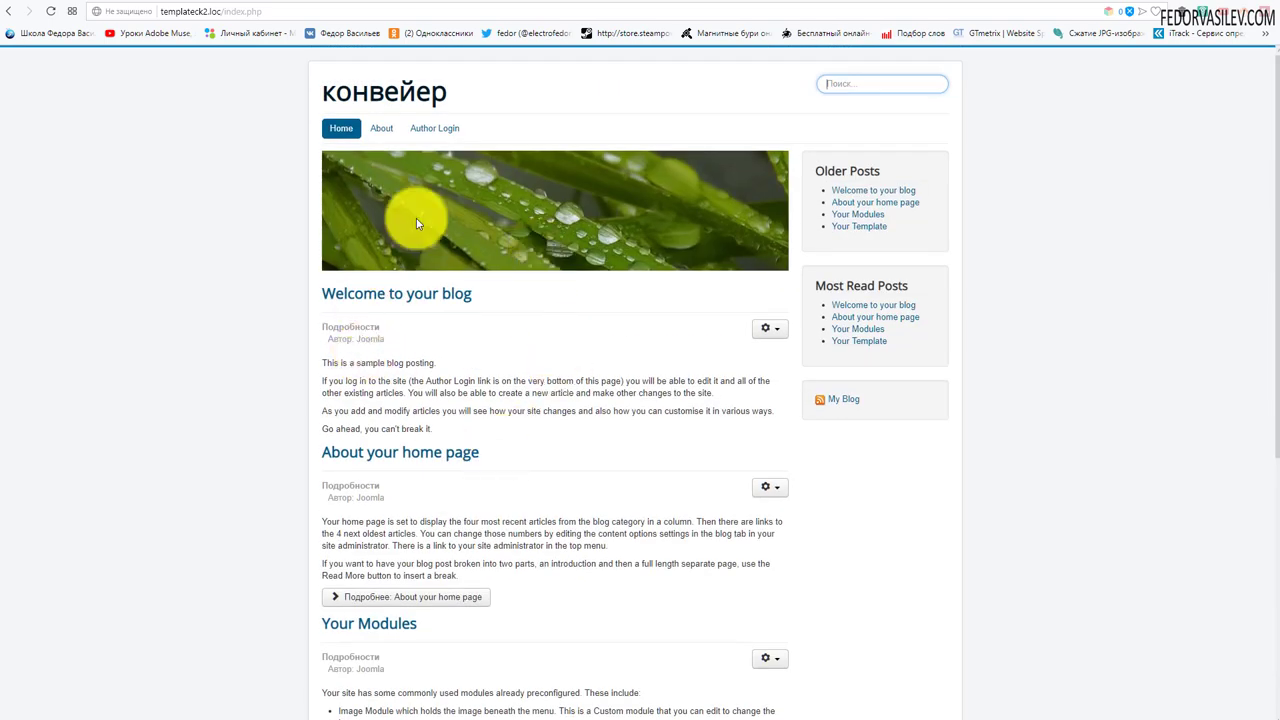
pyautogui.click(383, 294)
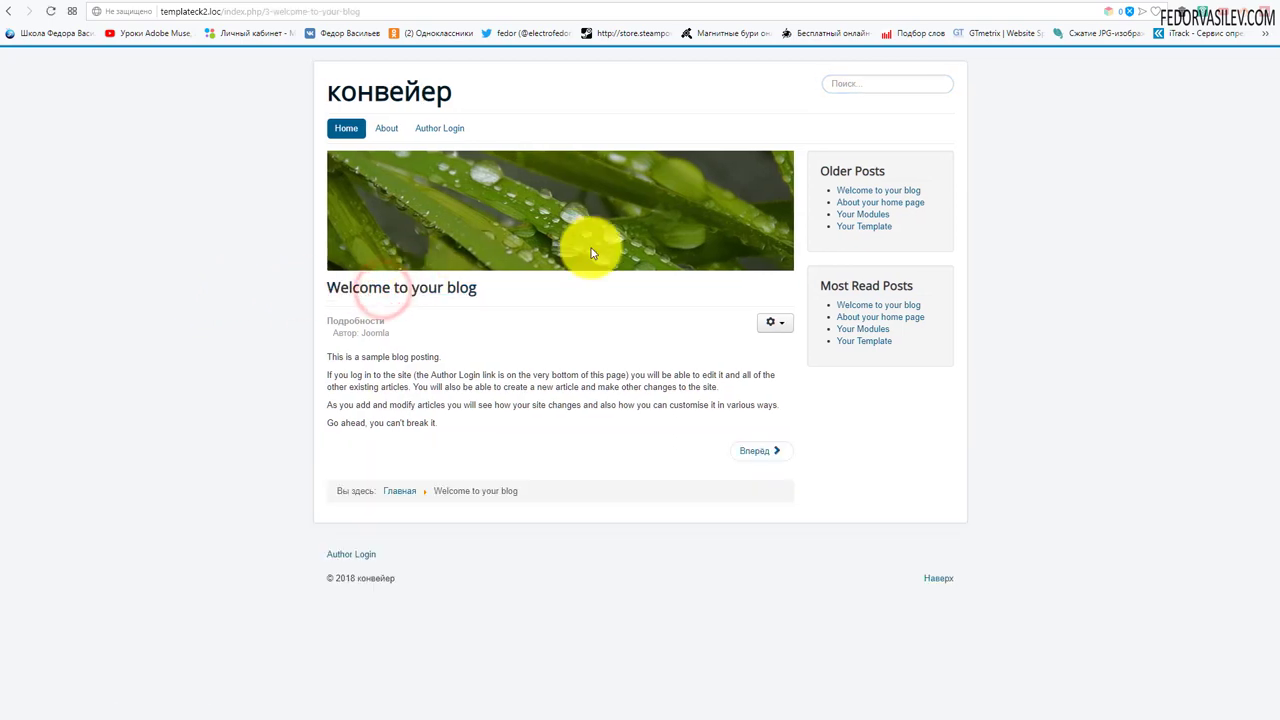
pyautogui.click(352, 96)
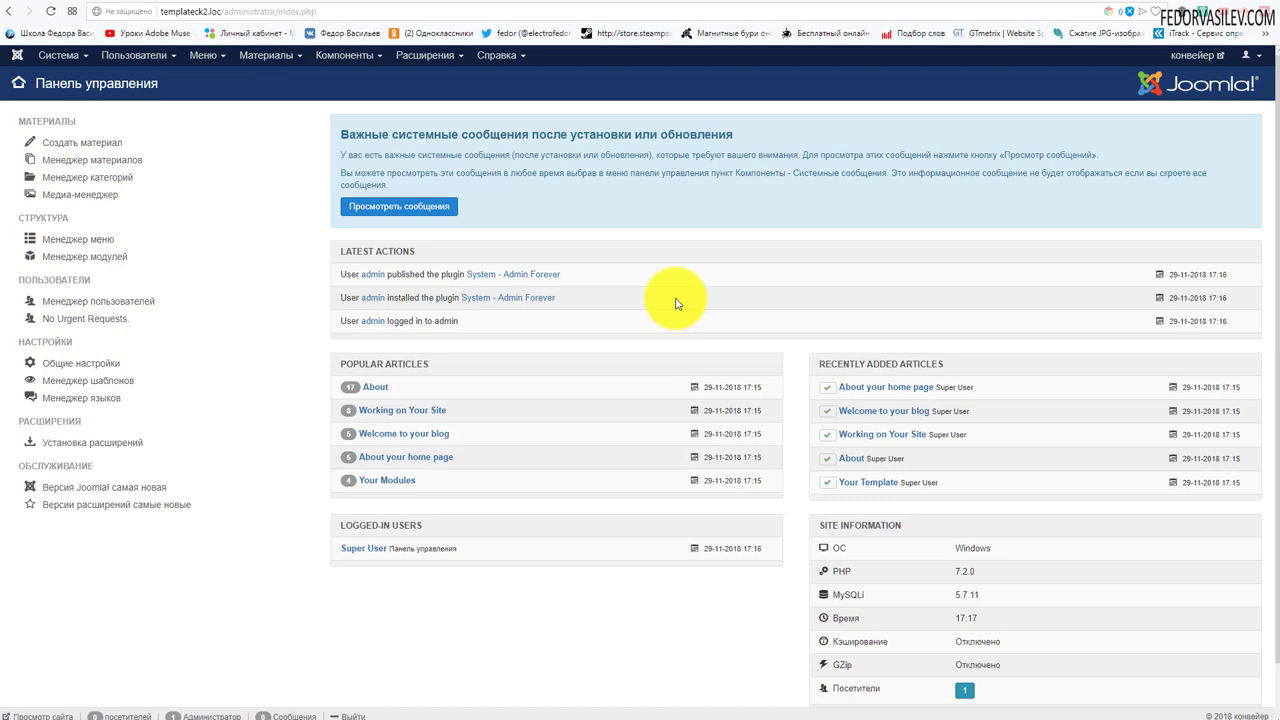
pyautogui.scroll(-1, 676, 304)
pyautogui.scroll(1, 676, 304)
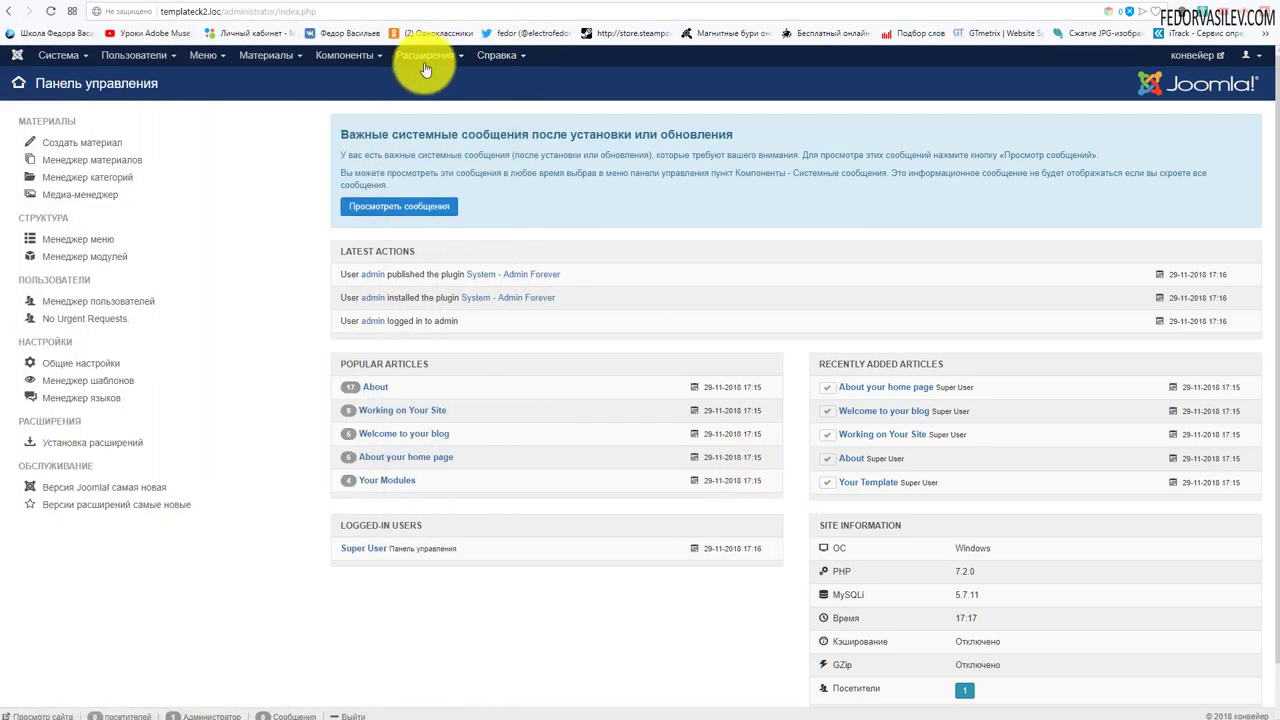
# - Install the com_templateck_4.0.16.zip component package through Extension Manager's upload drop zone
pyautogui.click(424, 56)
pyautogui.moveTo(441, 80)
pyautogui.click(544, 78)
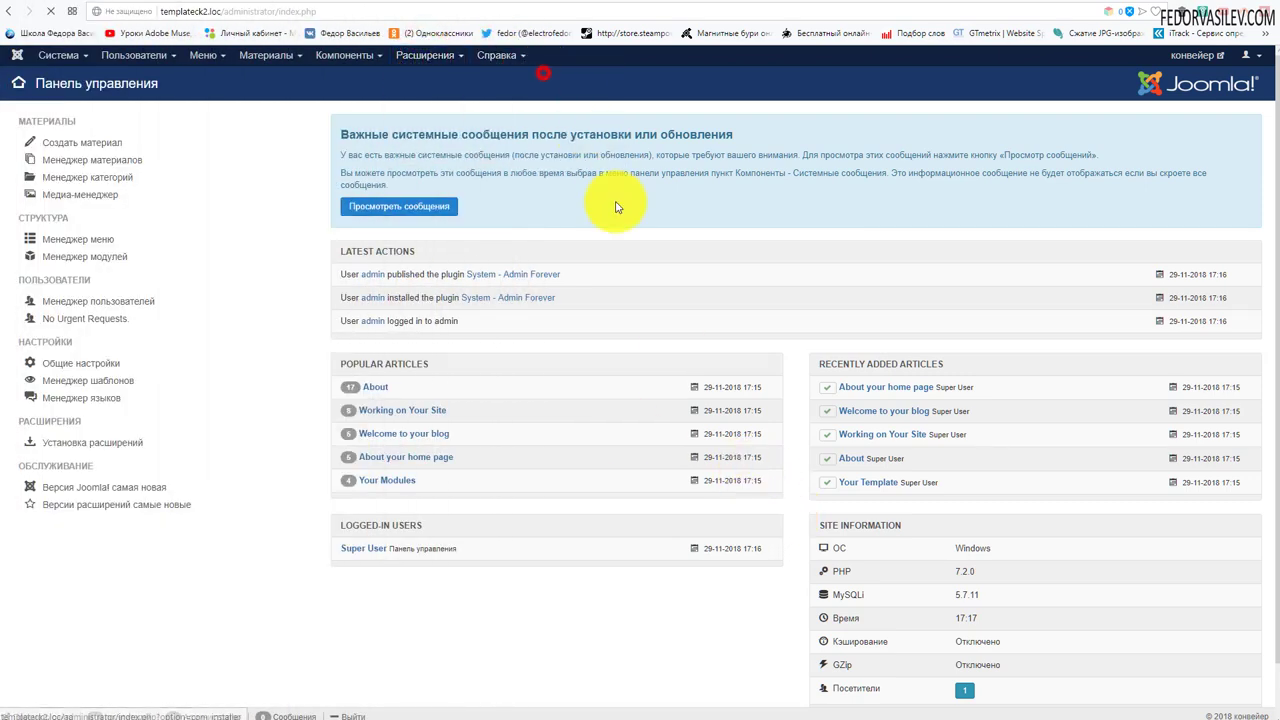
pyautogui.hotkey('alt', 'Tab')
pyautogui.moveTo(684, 146); pyautogui.dragTo(310, 400)
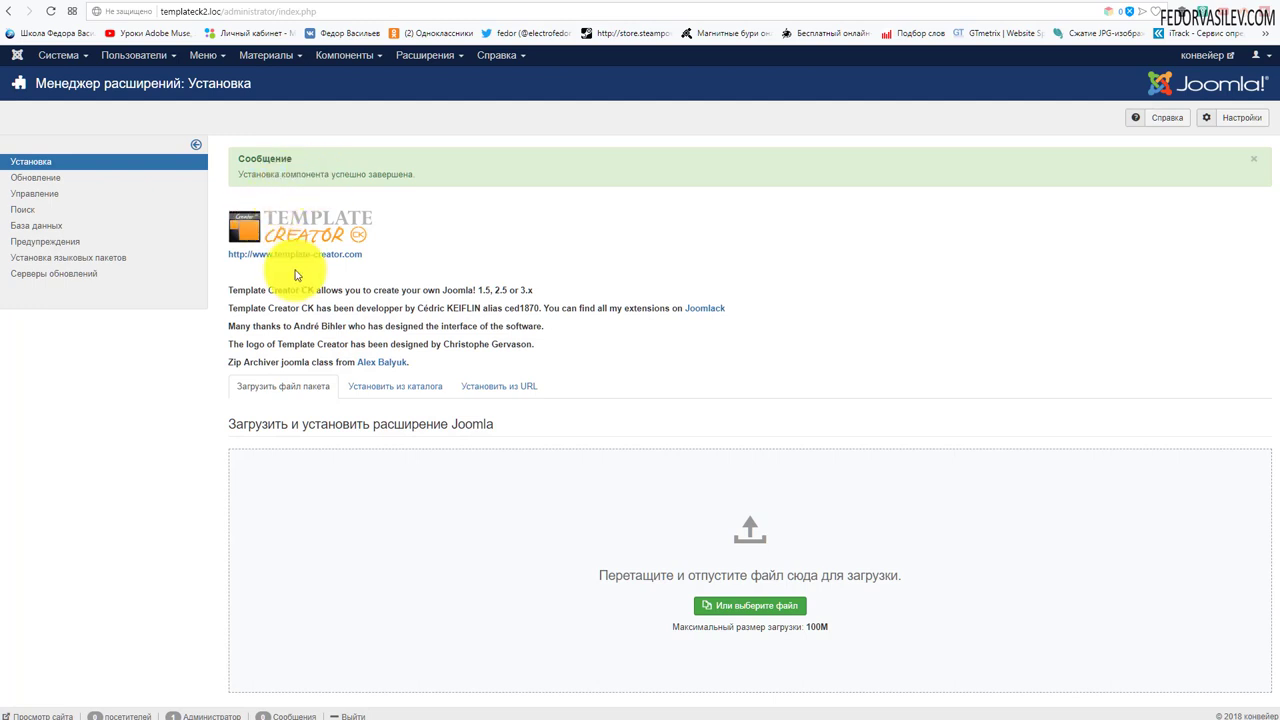
# - Install the Russian language pack 'Template Creator CK.zip' from the ru-RU folder
pyautogui.click(418, 60)
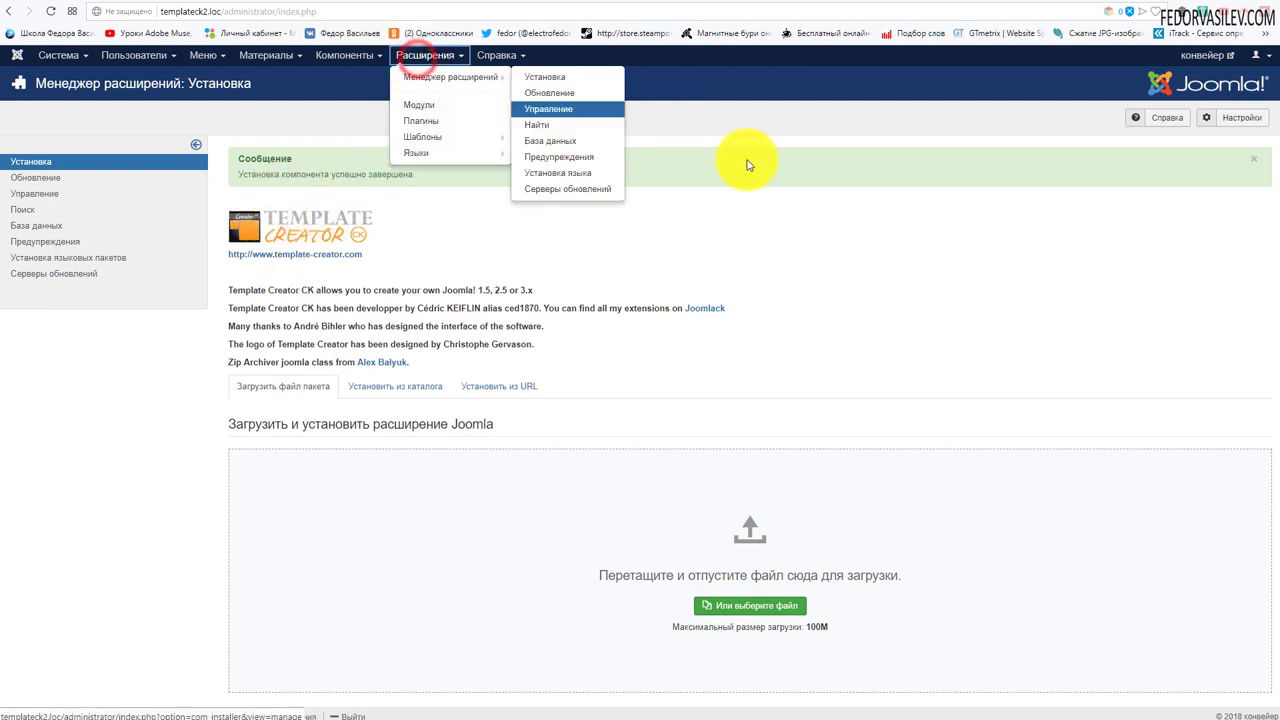
pyautogui.click(751, 194)
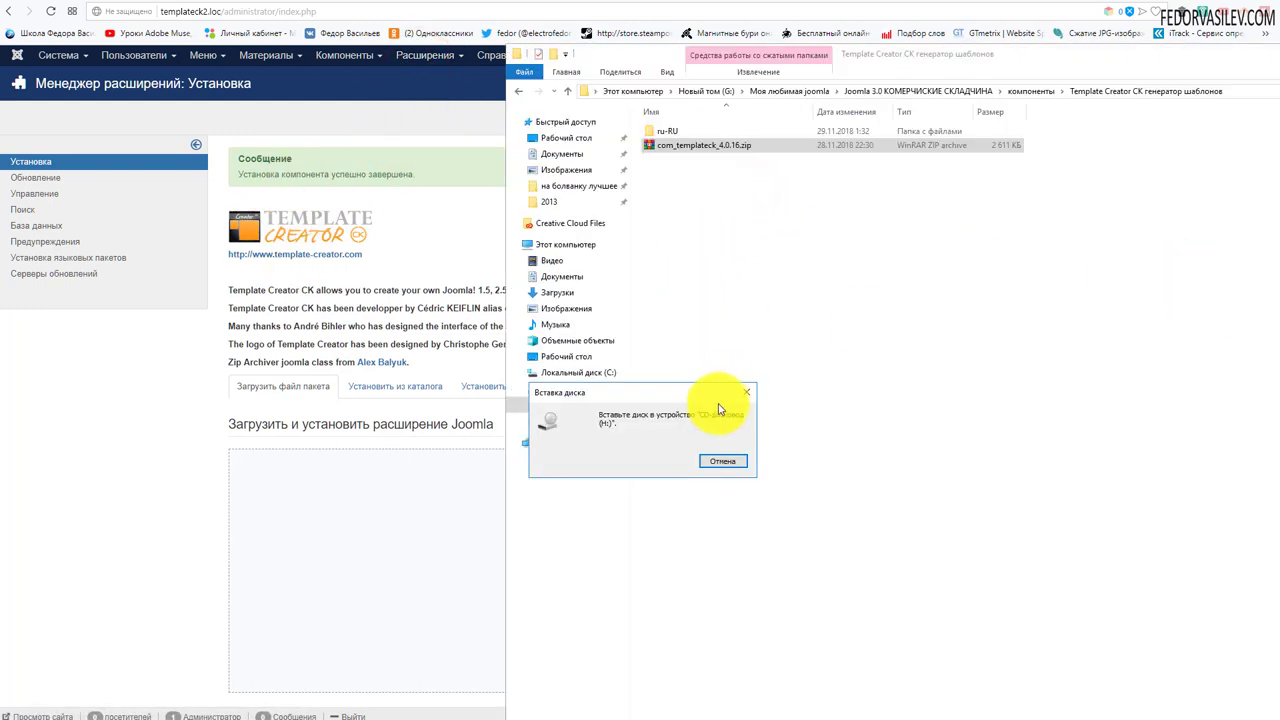
pyautogui.click(749, 392)
pyautogui.doubleClick(666, 131)
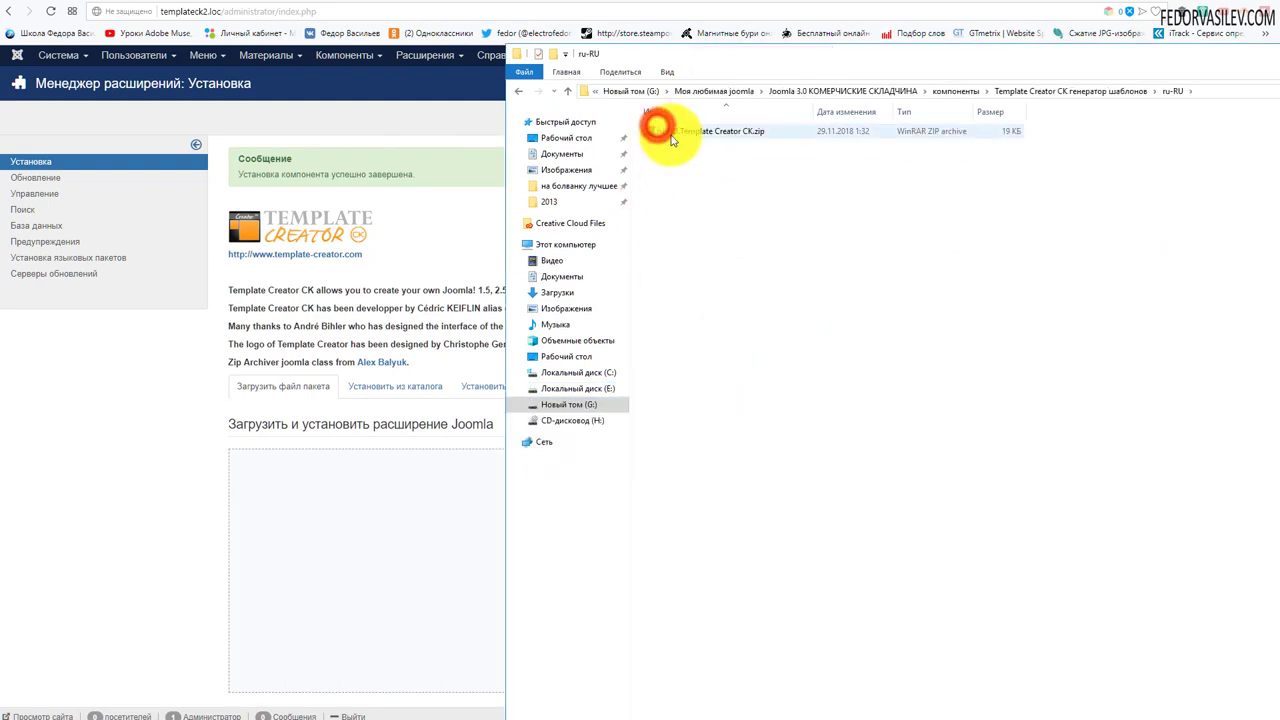
pyautogui.doubleClick(668, 132)
pyautogui.moveTo(918, 380); pyautogui.dragTo(330, 514)
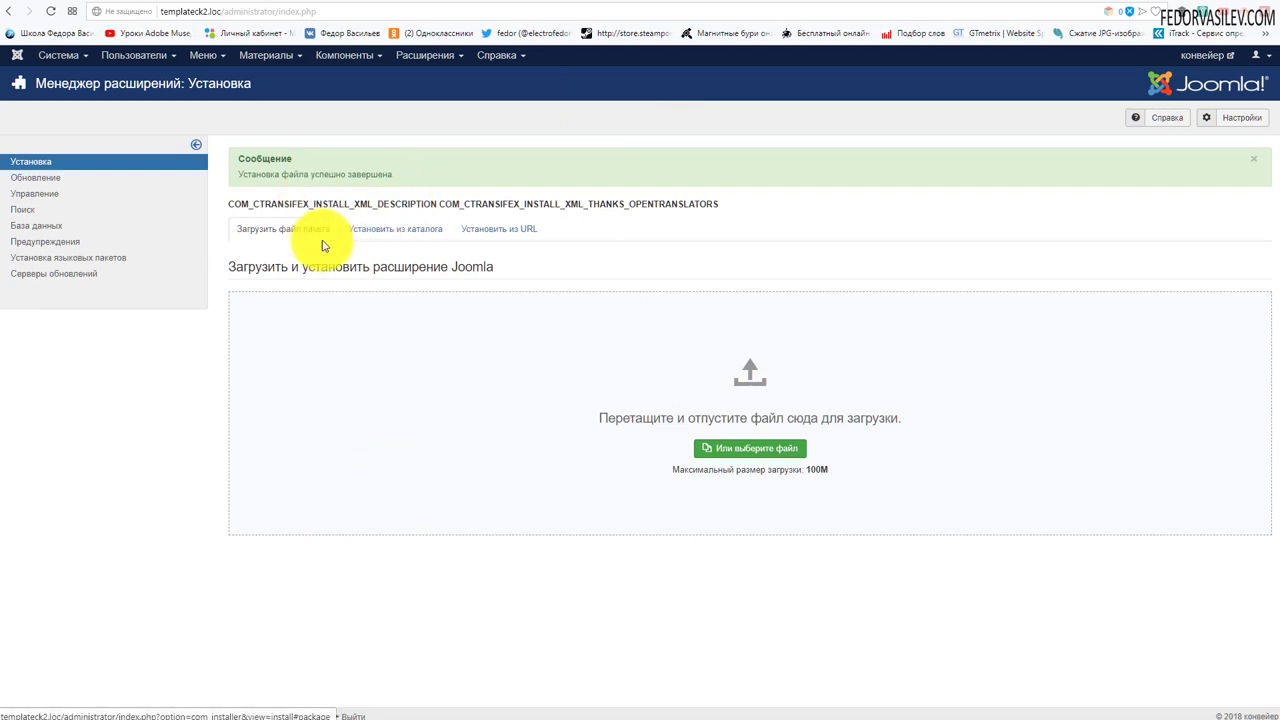
# - Open Template Creator CK's template list from Components and go to its Options page
pyautogui.click(340, 56)
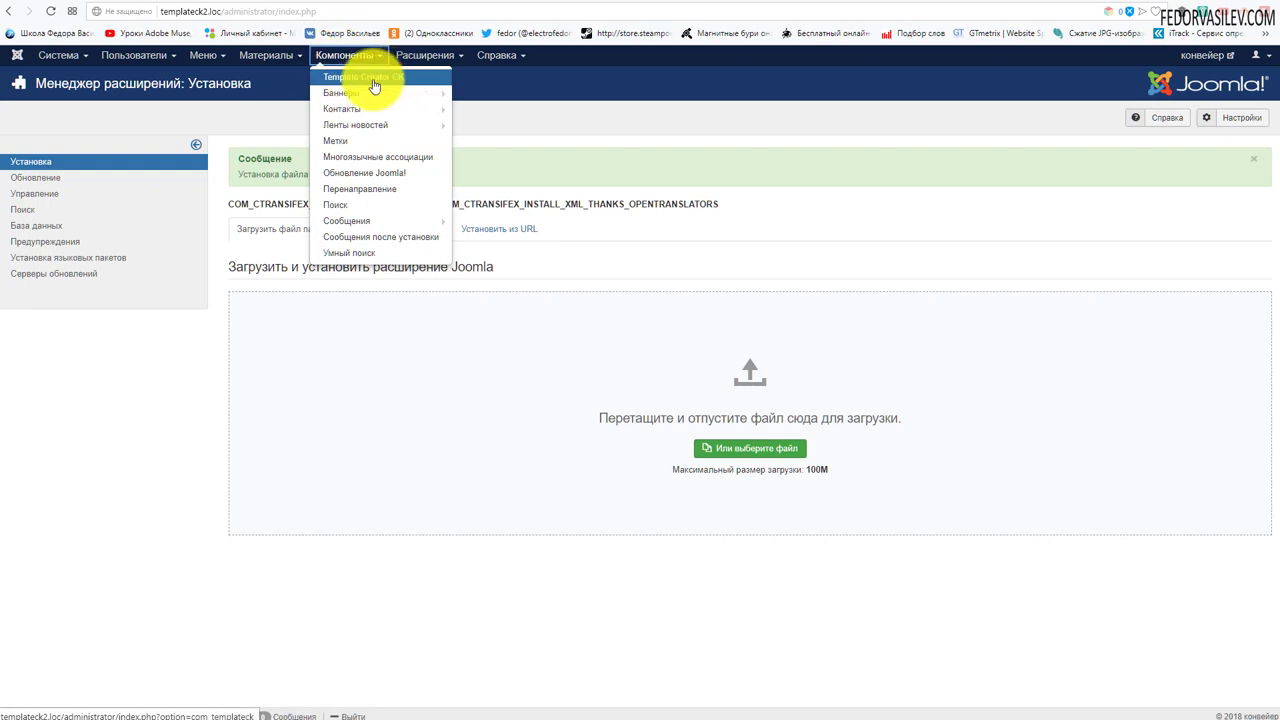
pyautogui.click(372, 79)
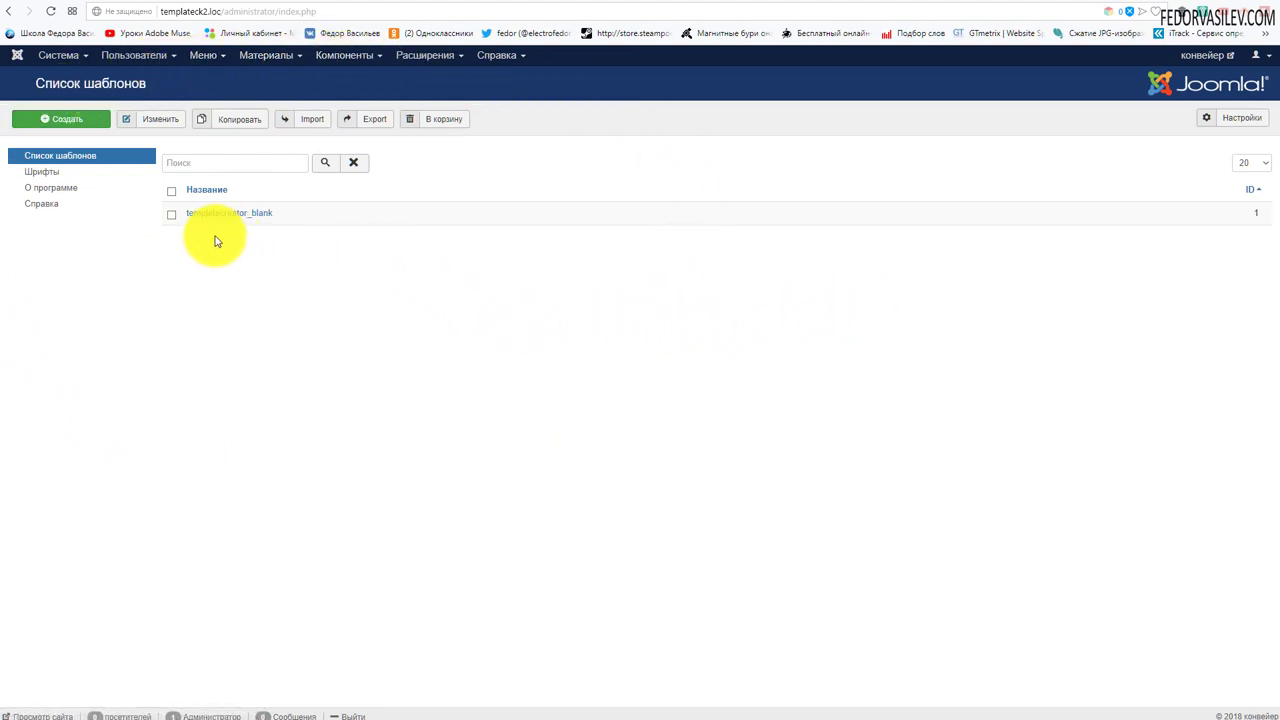
pyautogui.click(153, 85)
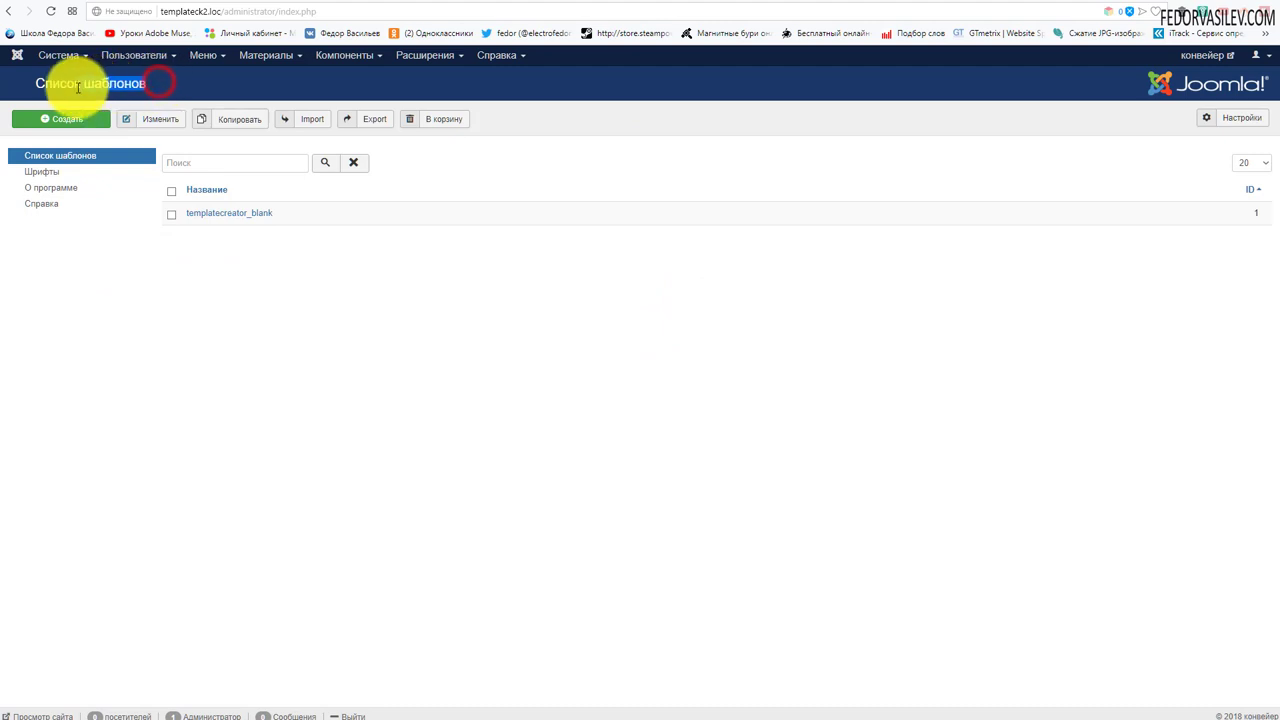
pyautogui.click(364, 302)
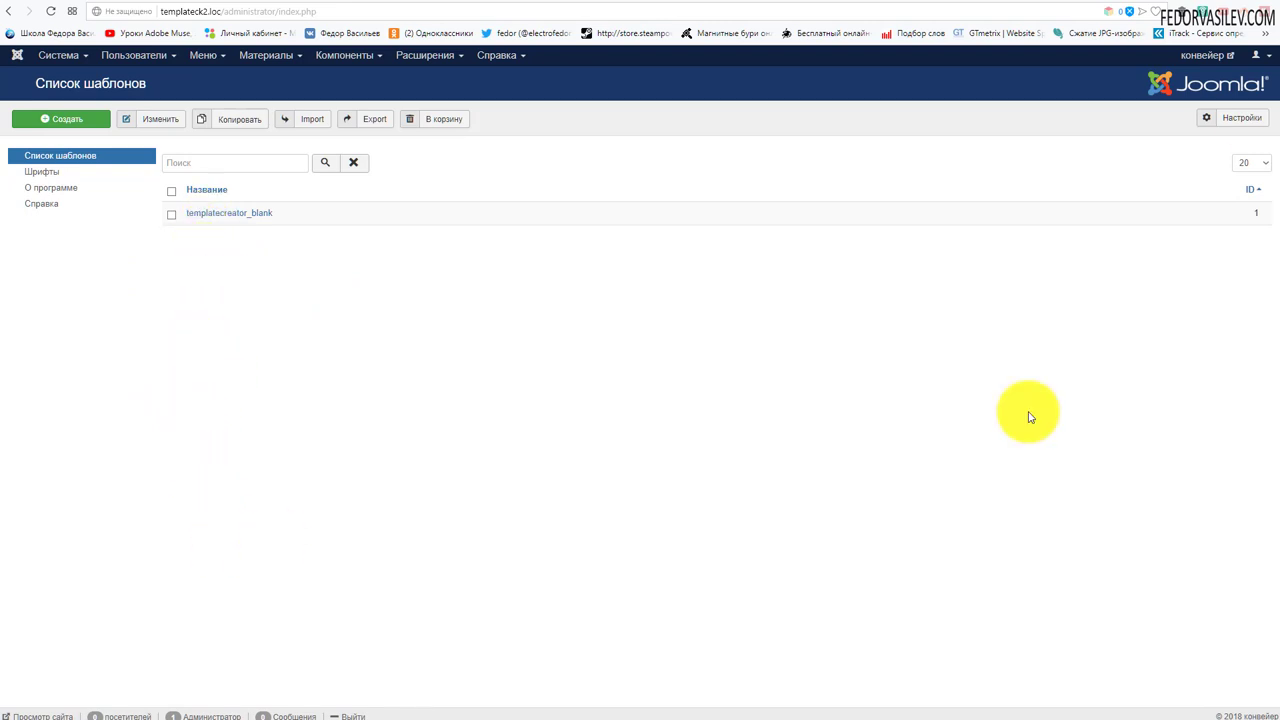
pyautogui.click(1242, 117)
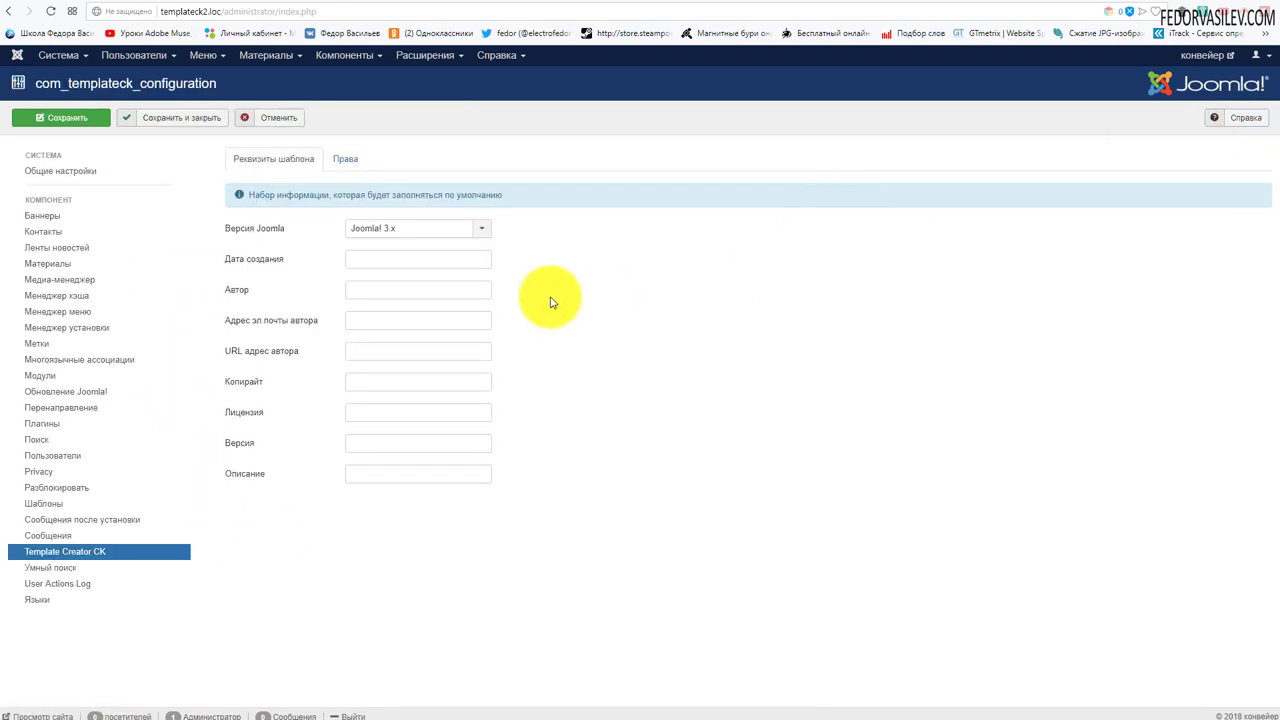
# - Keep Joomla! 3.x as the target version and step through the date, author, e-mail and URL fields
pyautogui.click(394, 229)
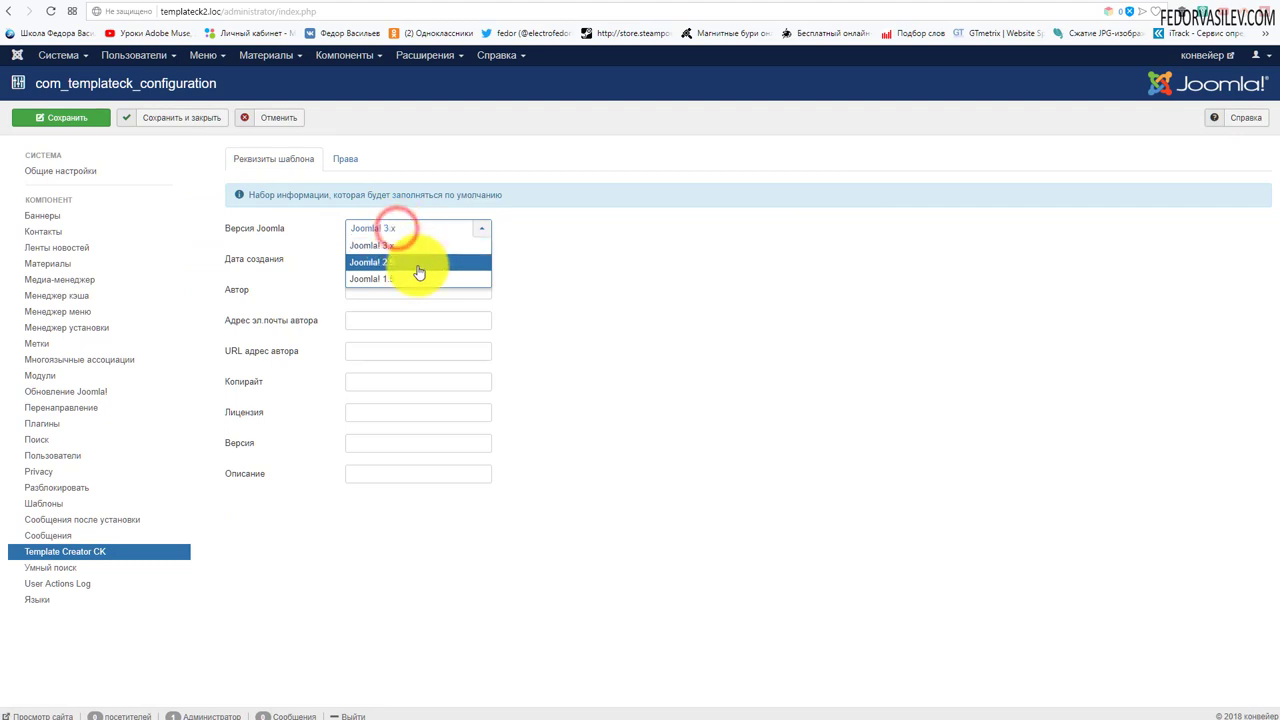
pyautogui.click(394, 246)
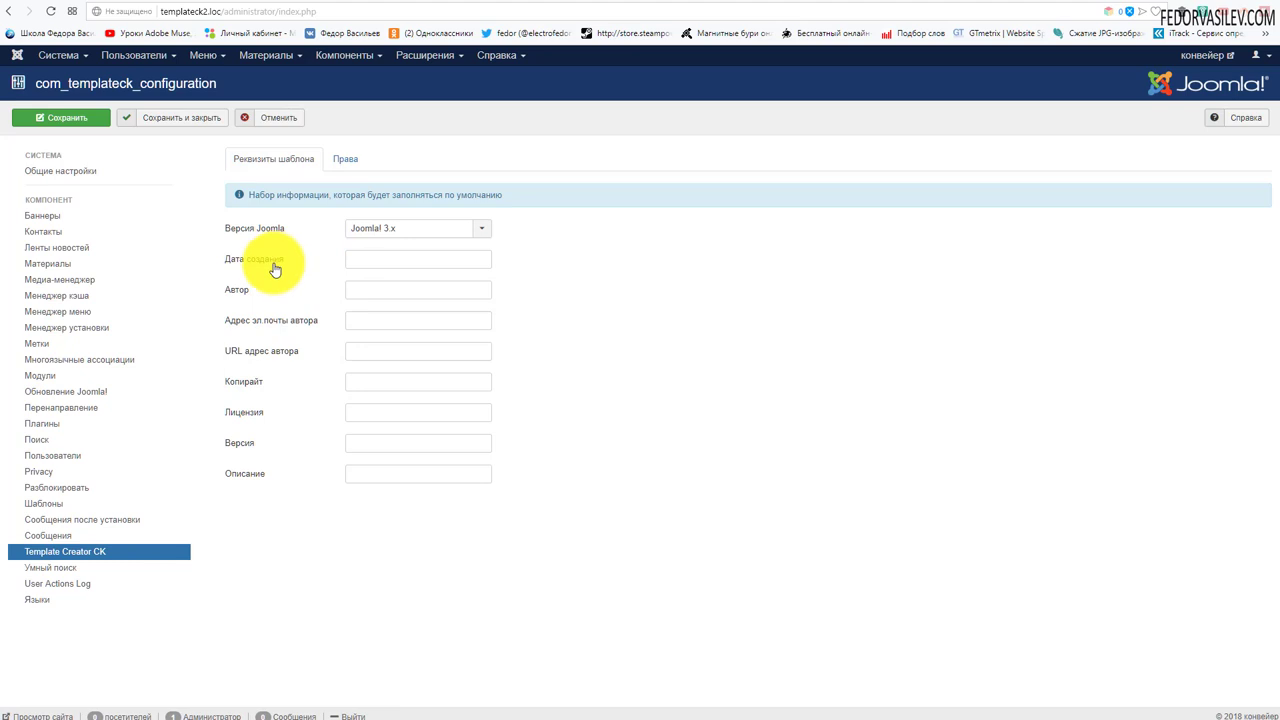
pyautogui.click(366, 262)
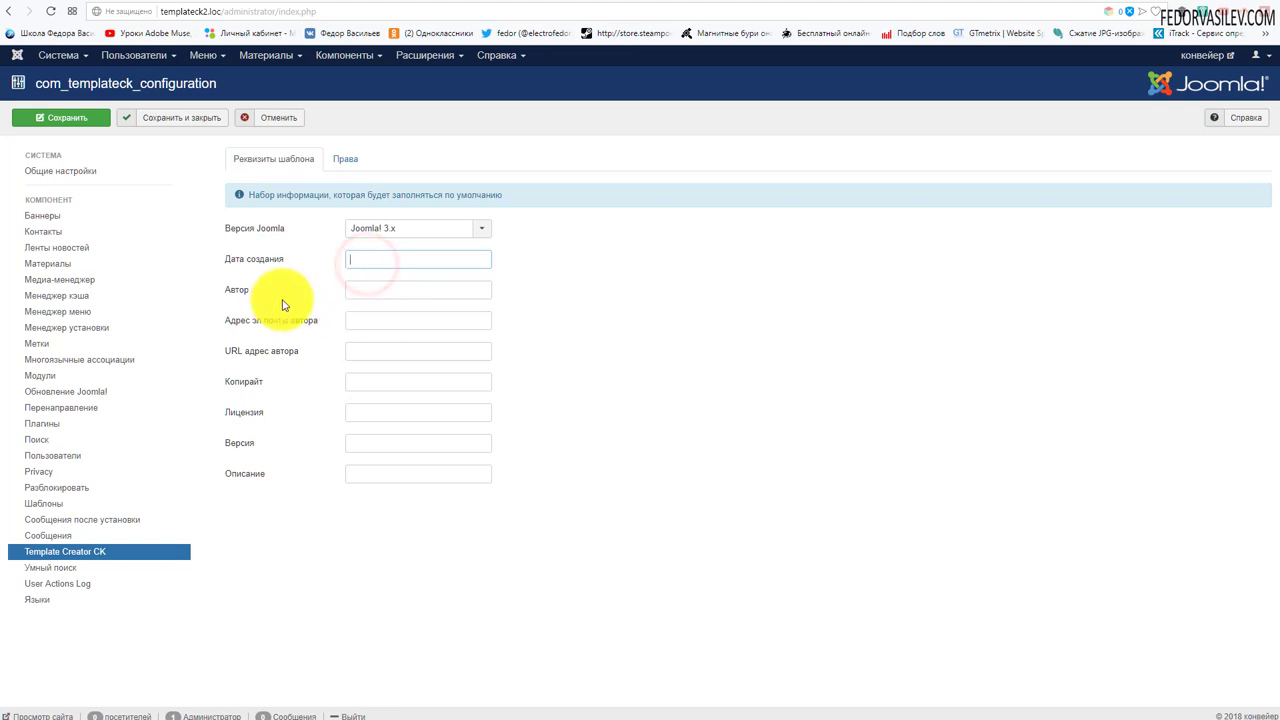
pyautogui.click(358, 290)
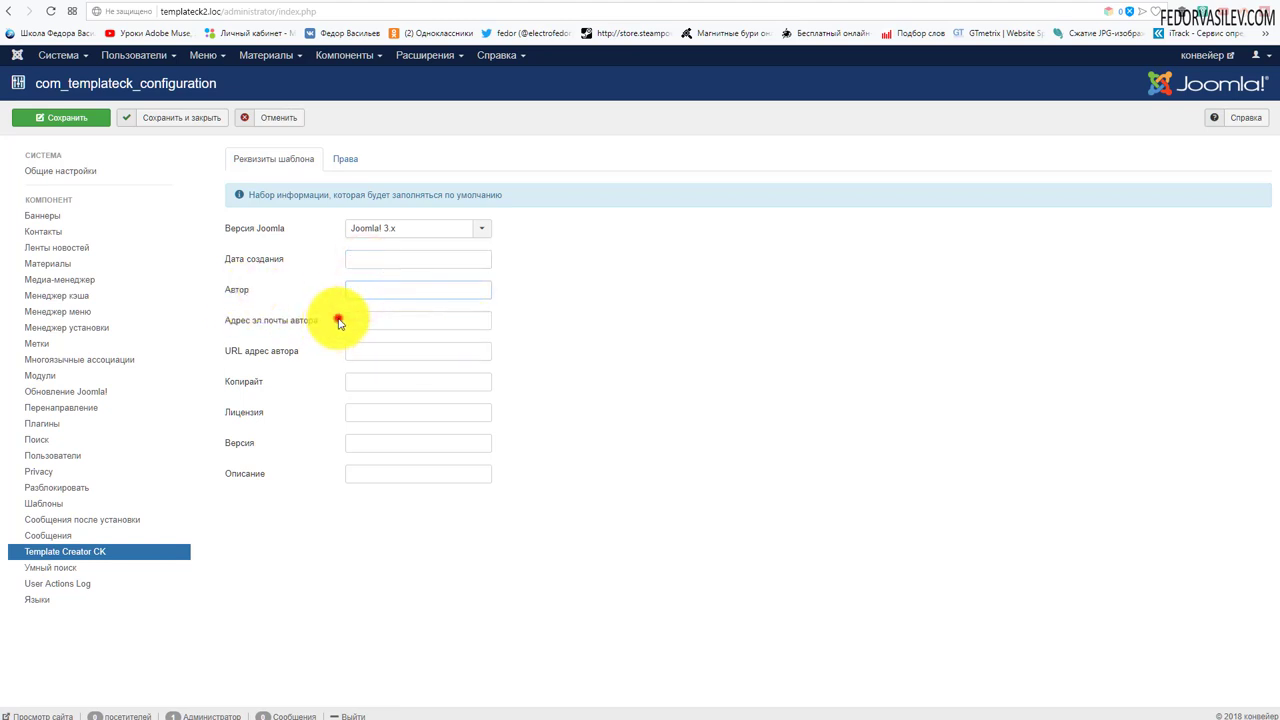
pyautogui.click(339, 320)
pyautogui.click(360, 350)
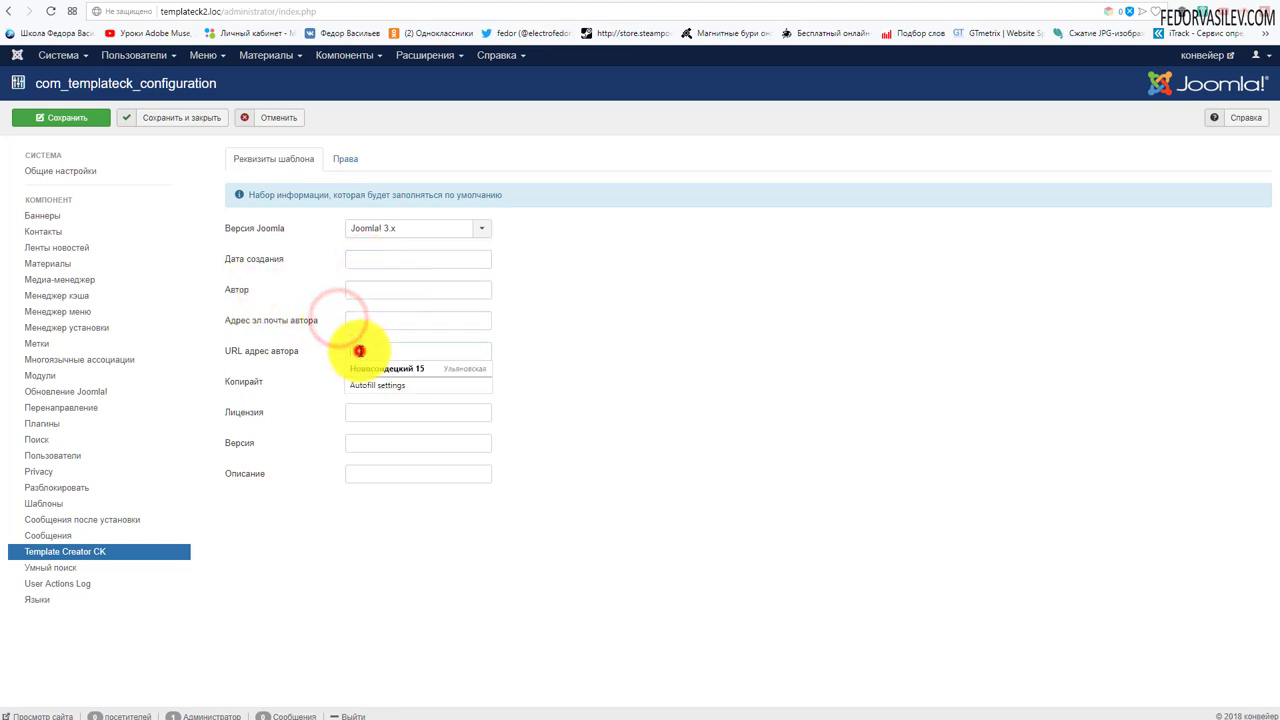
pyautogui.click(614, 478)
# - Enter the author's name, paste the author's website URL, then save and close
pyautogui.click(418, 289)
pyautogui.write('Федор ')
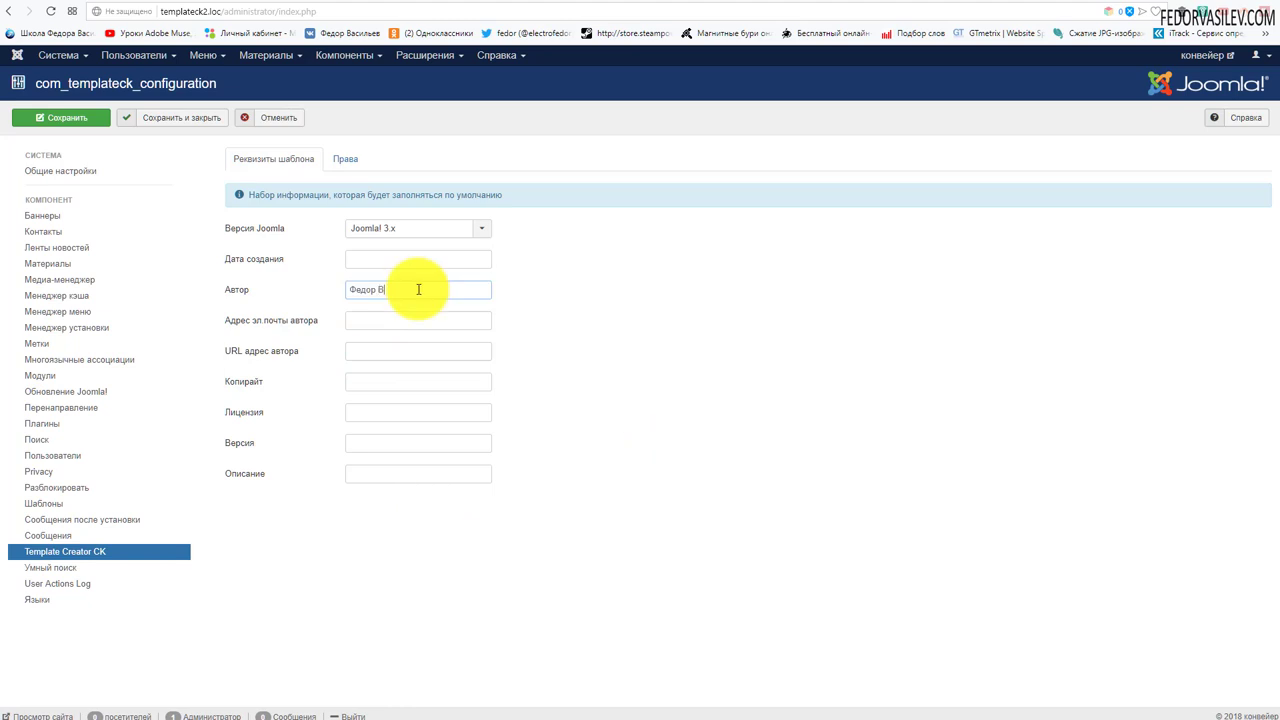
pyautogui.write('Васильев')
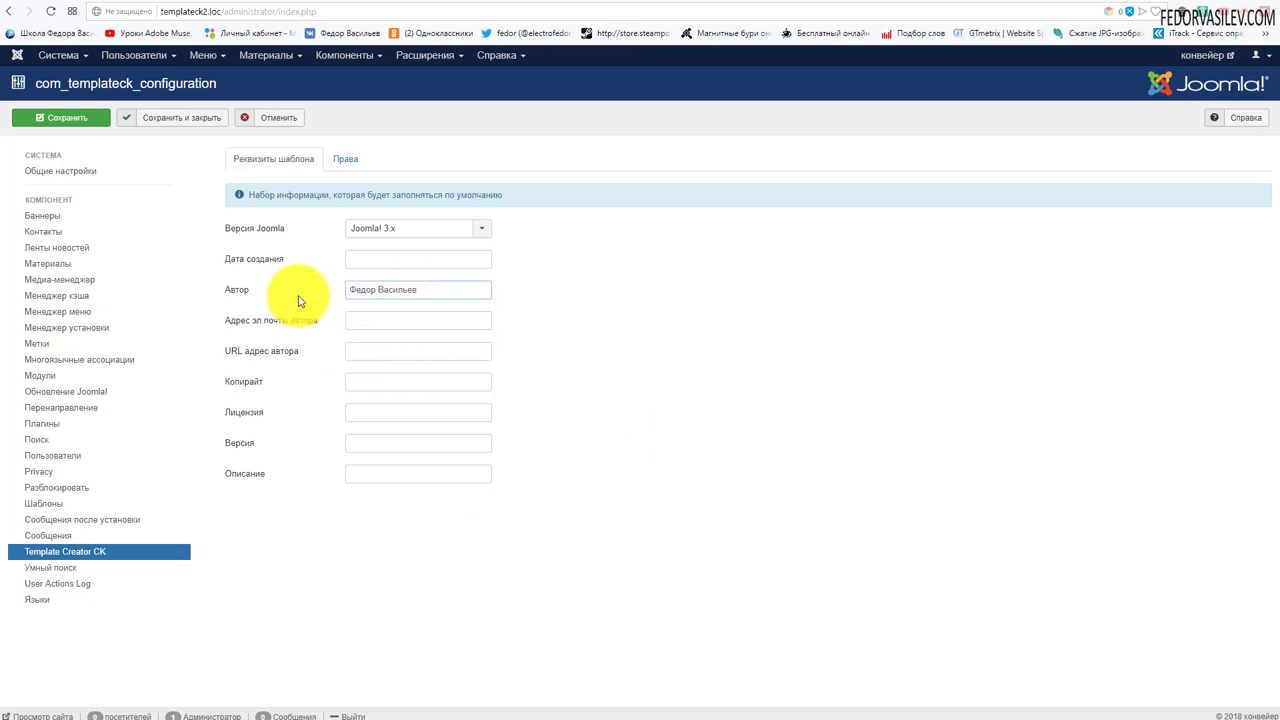
pyautogui.rightClick(357, 350)
pyautogui.click(394, 431)
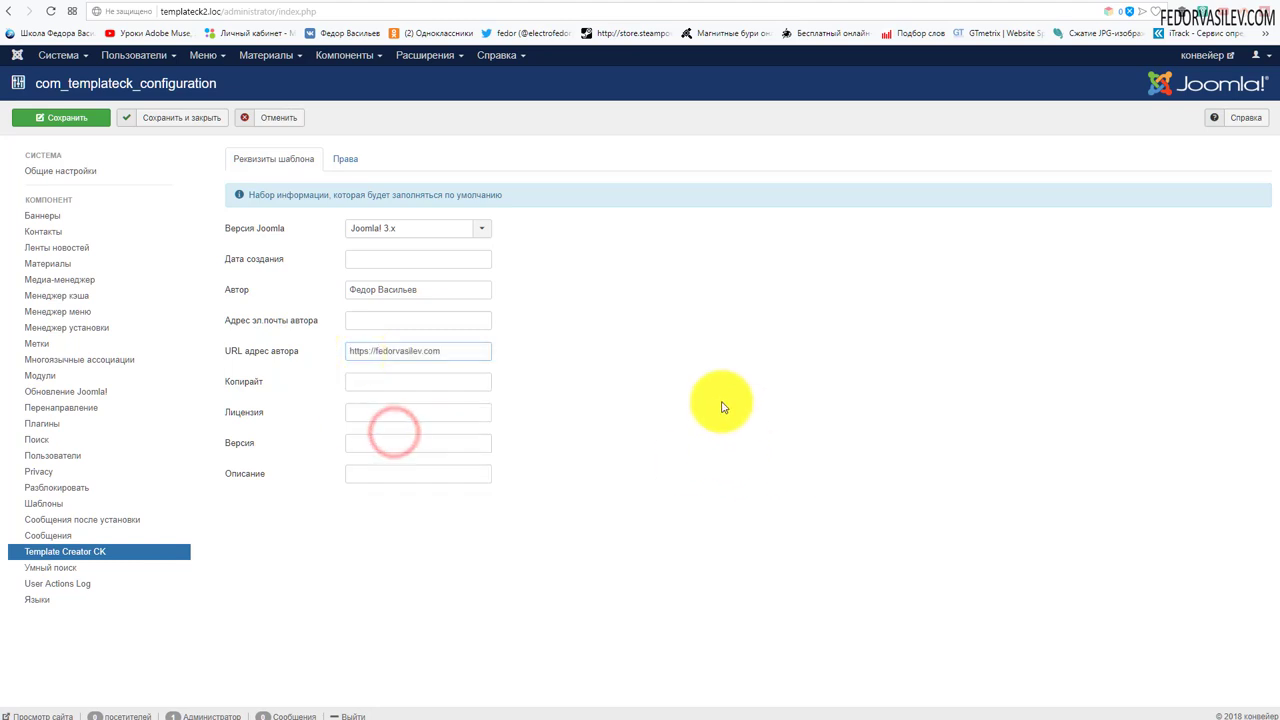
pyautogui.click(186, 122)
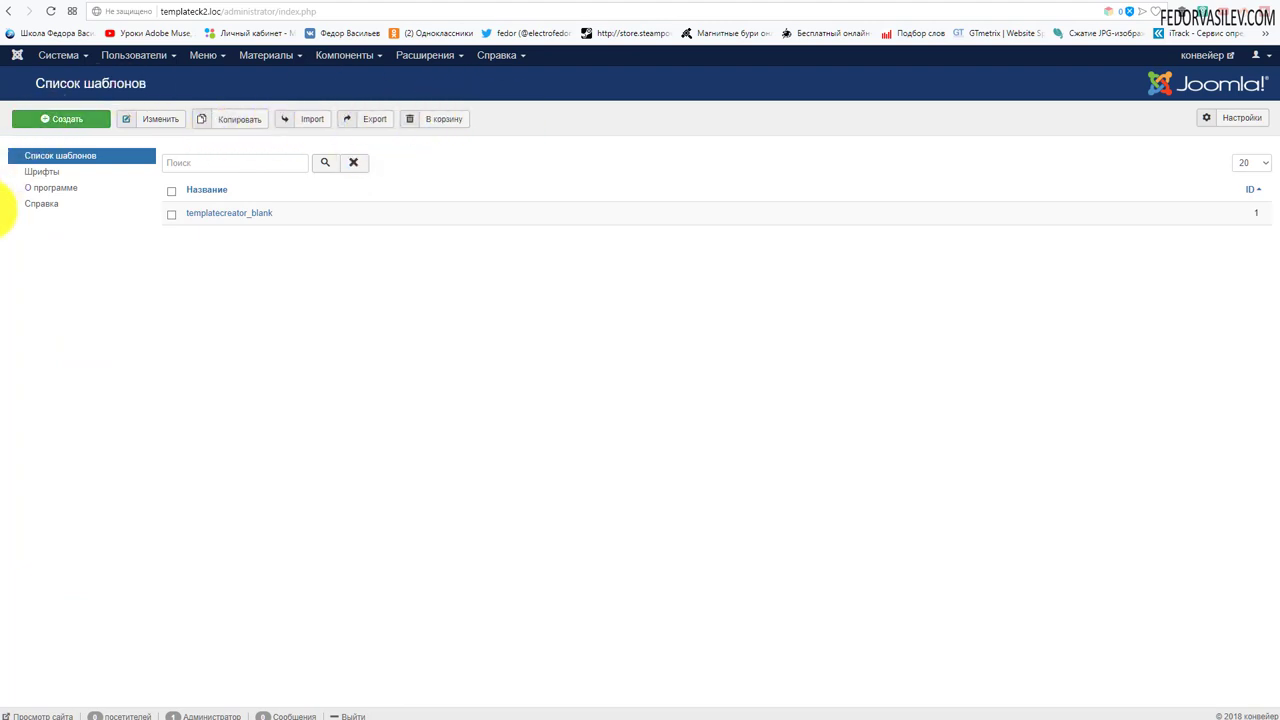
# - Look at the Fonts and About pages, then return to the template list
pyautogui.click(42, 171)
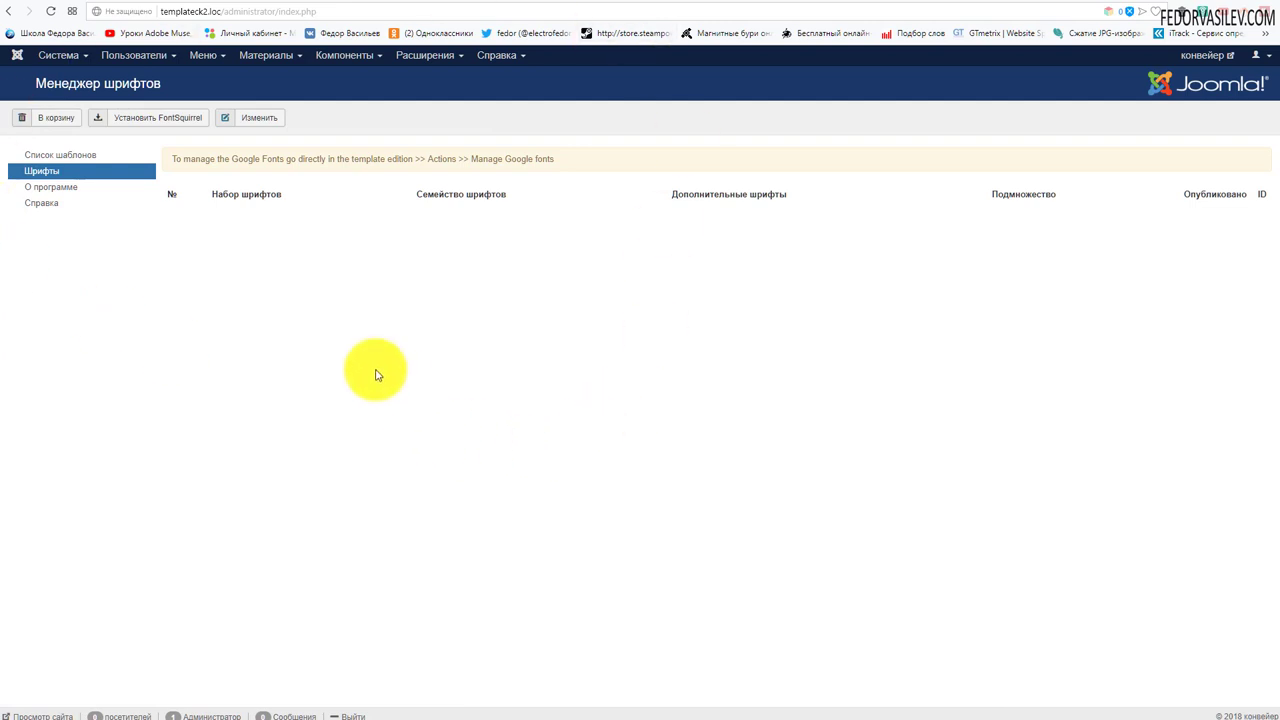
pyautogui.click(45, 187)
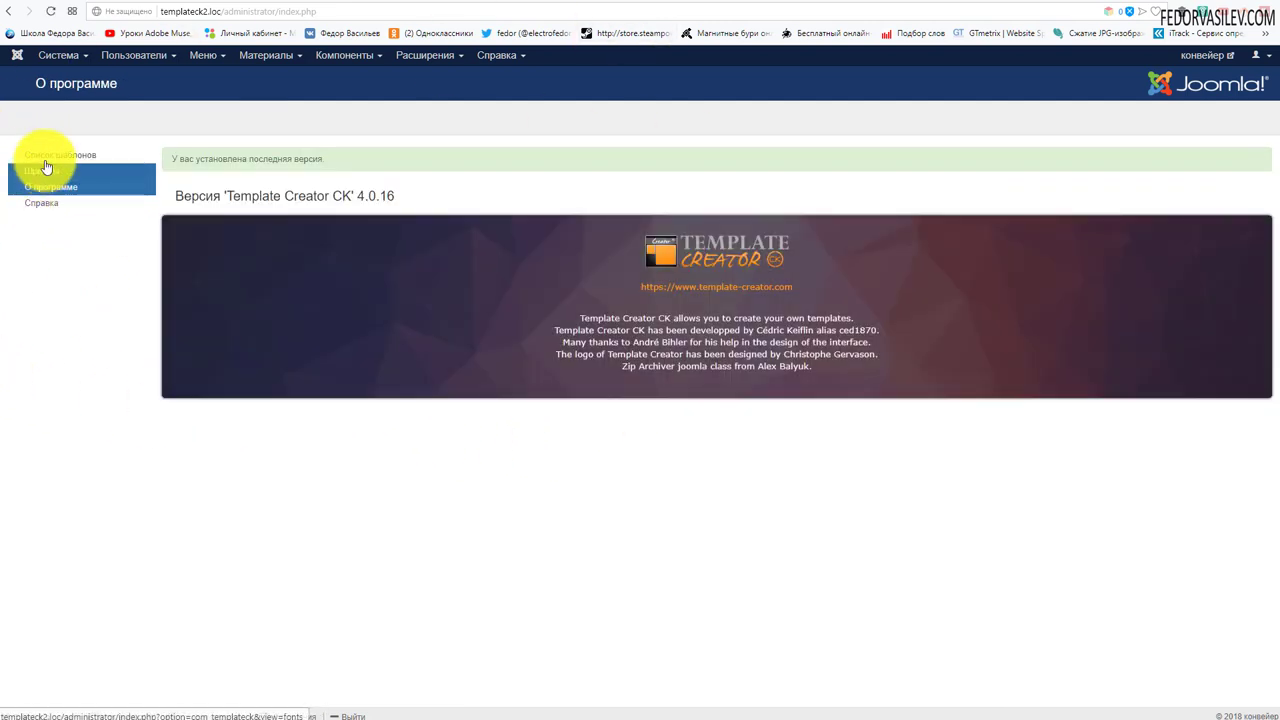
pyautogui.click(46, 162)
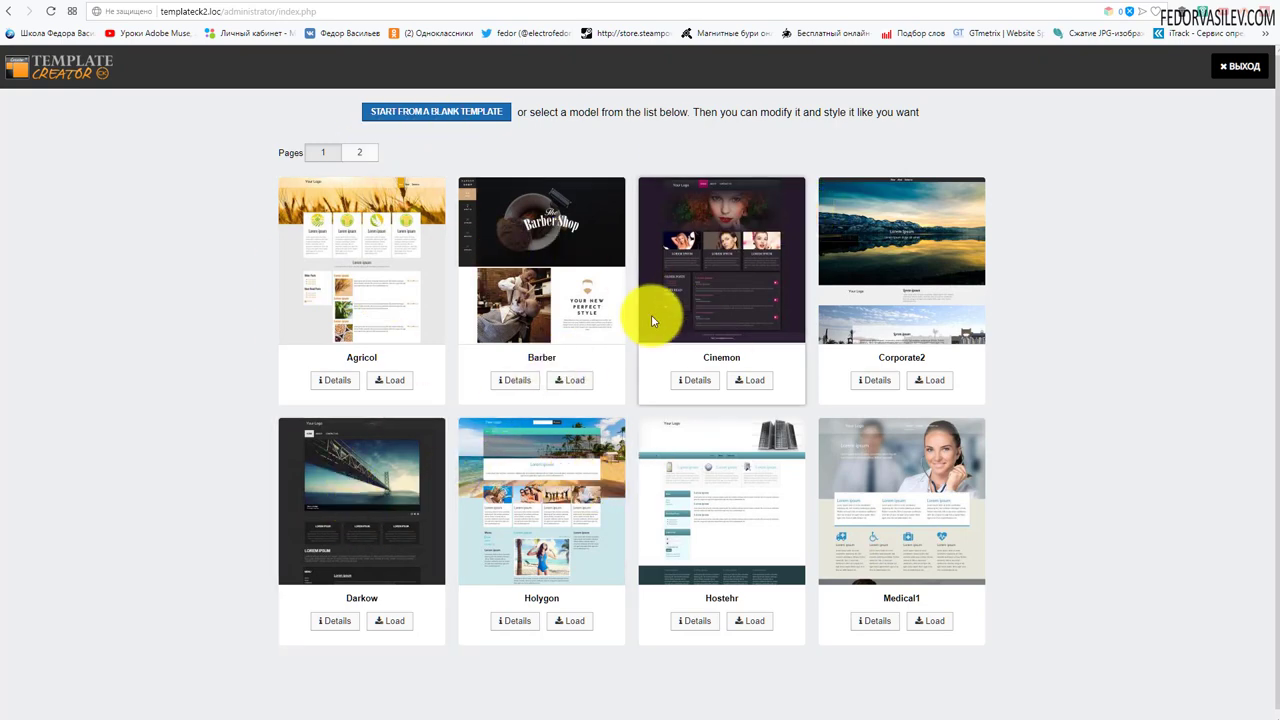
pyautogui.click(359, 153)
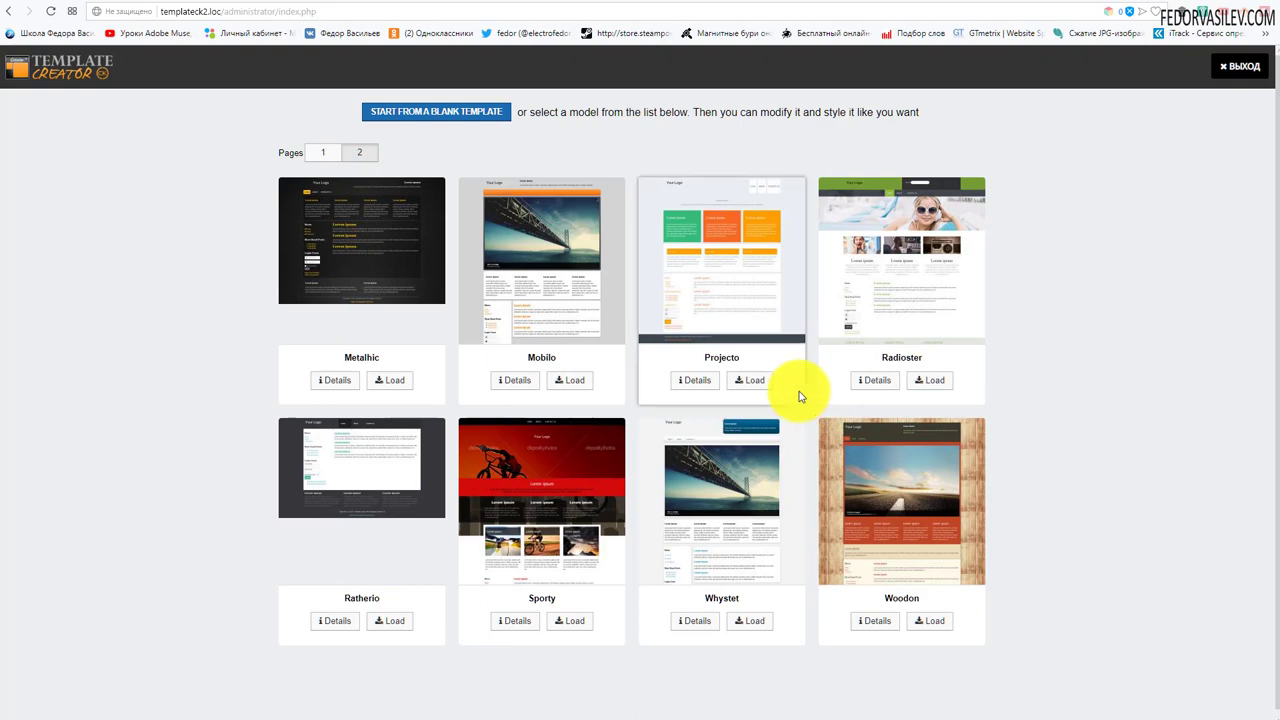
pyautogui.click(323, 152)
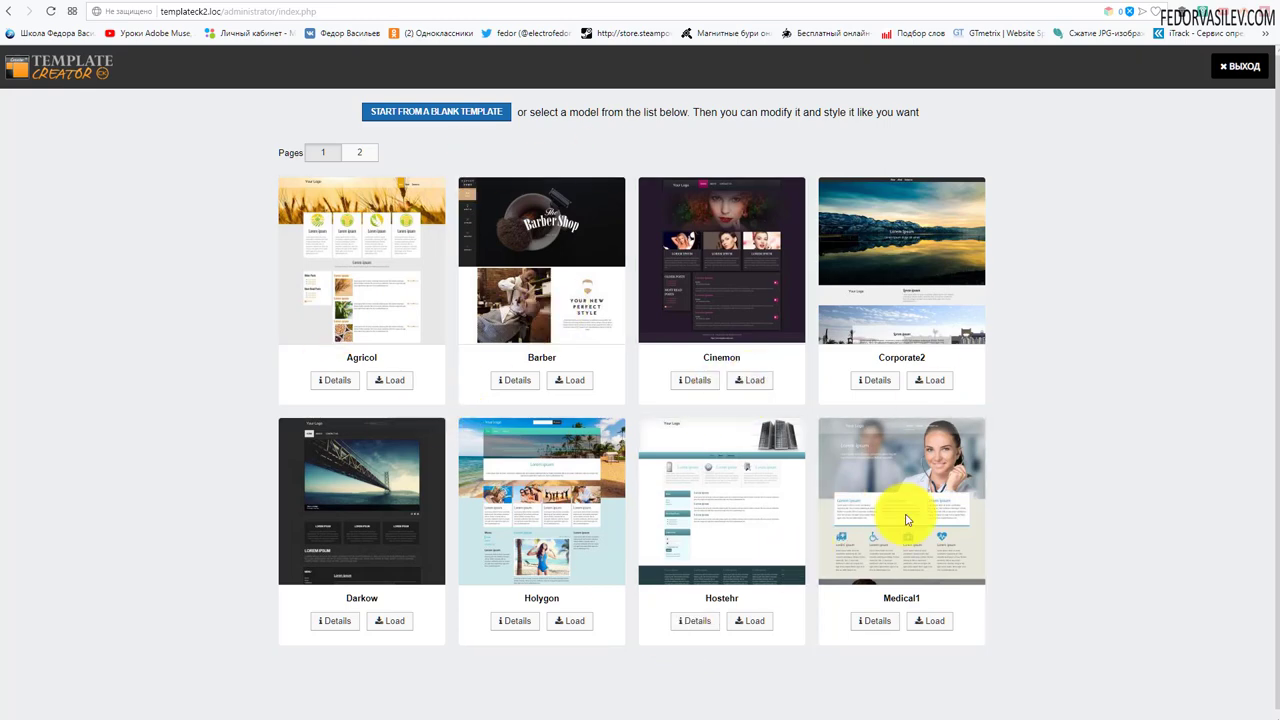
pyautogui.click(693, 382)
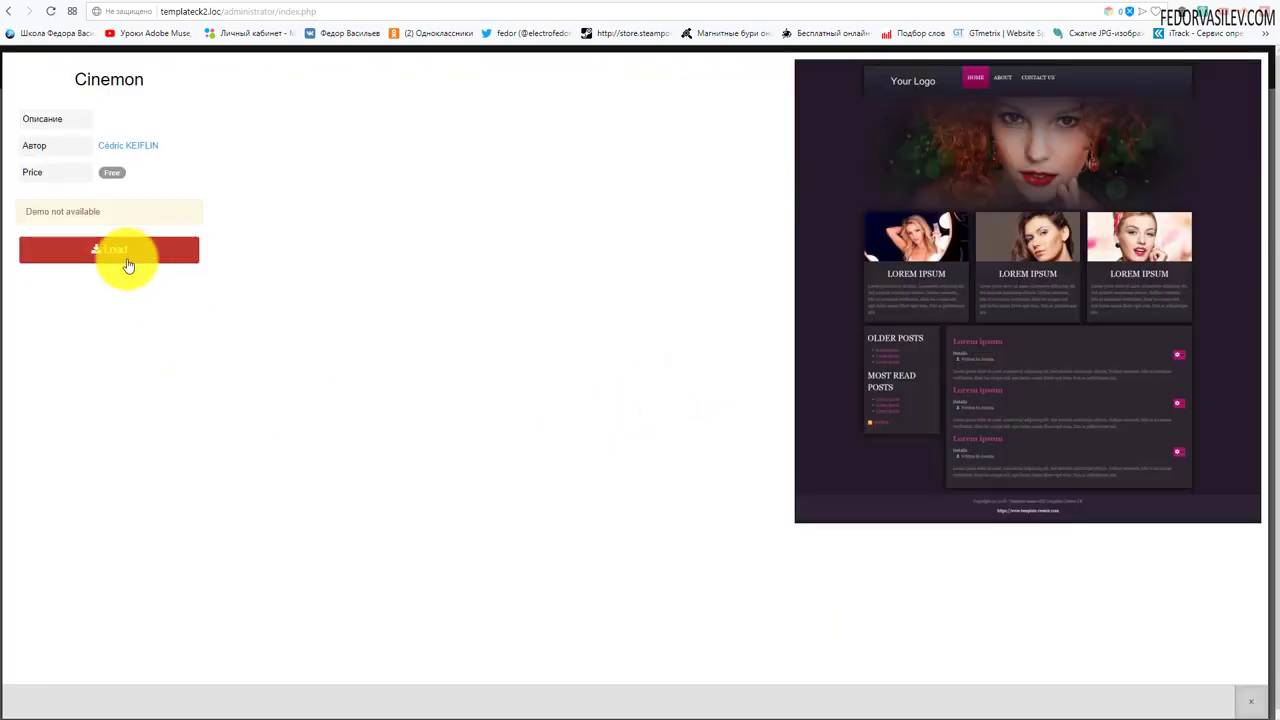
pyautogui.doubleClick(113, 173)
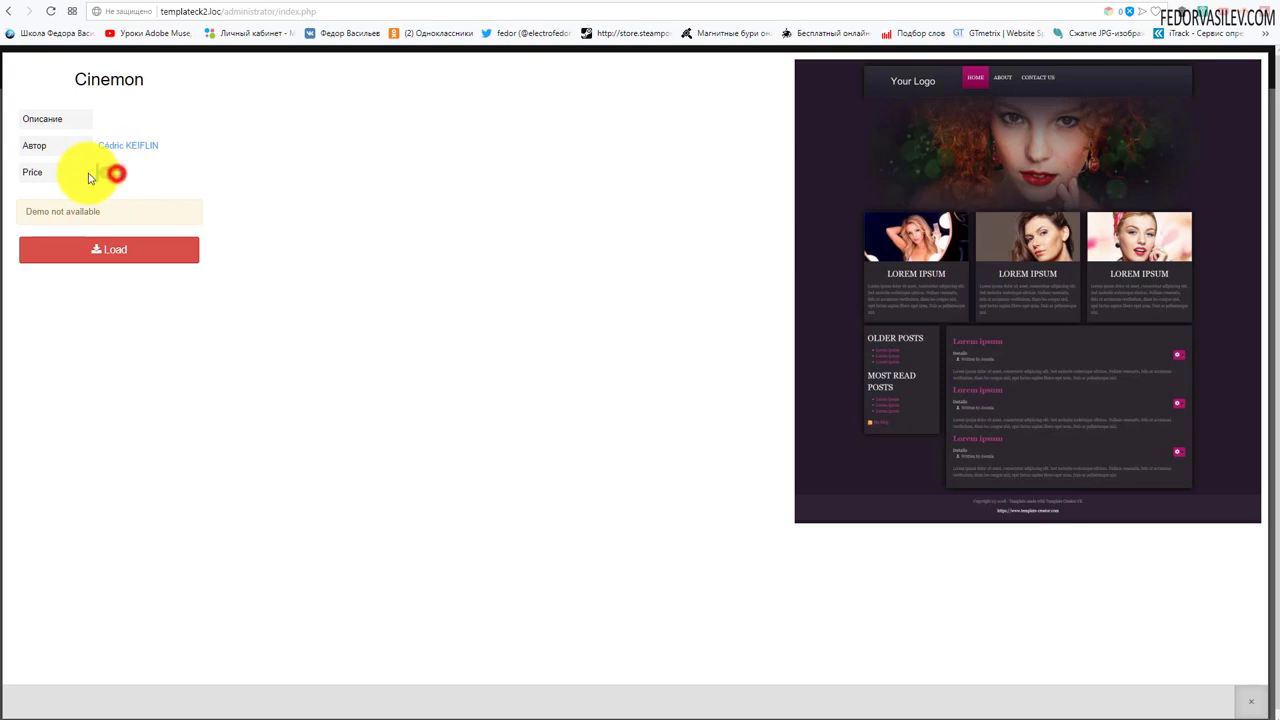
pyautogui.click(229, 178)
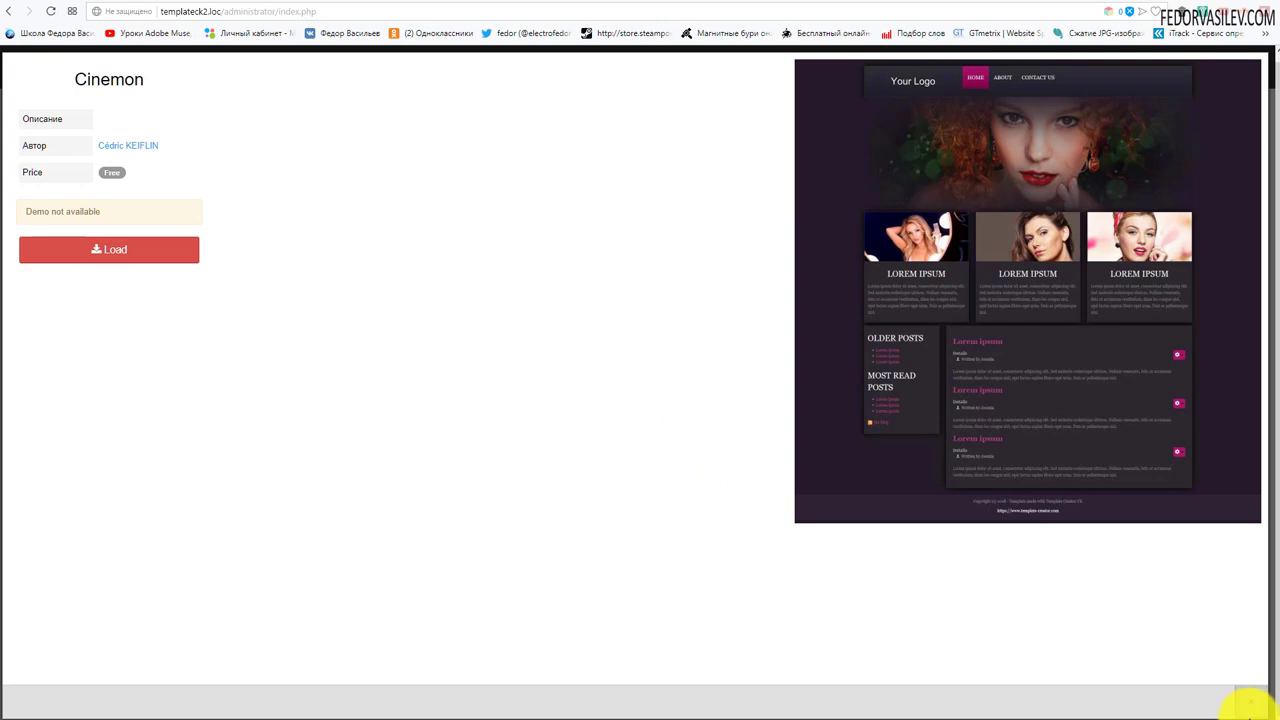
pyautogui.click(1250, 710)
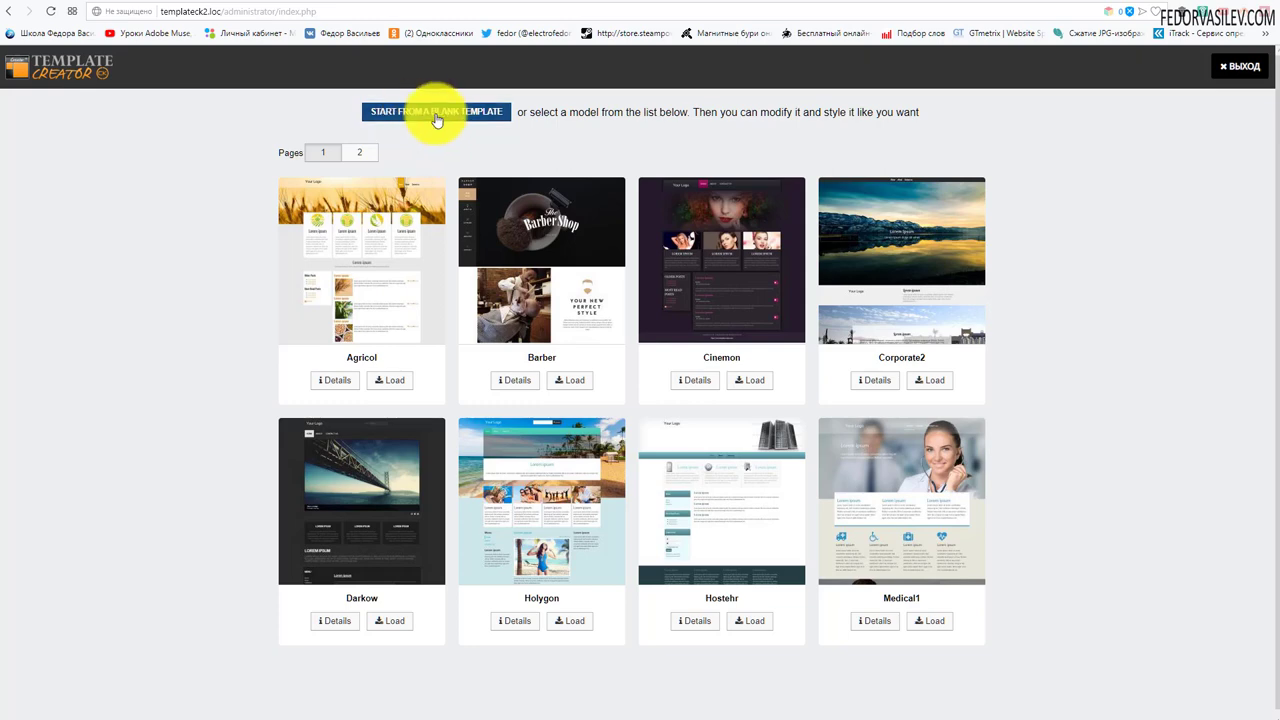
# - Start from a blank template and, after browsing the layouts, choose Layout 7
pyautogui.click(439, 111)
pyautogui.scroll(-1, 740, 380)
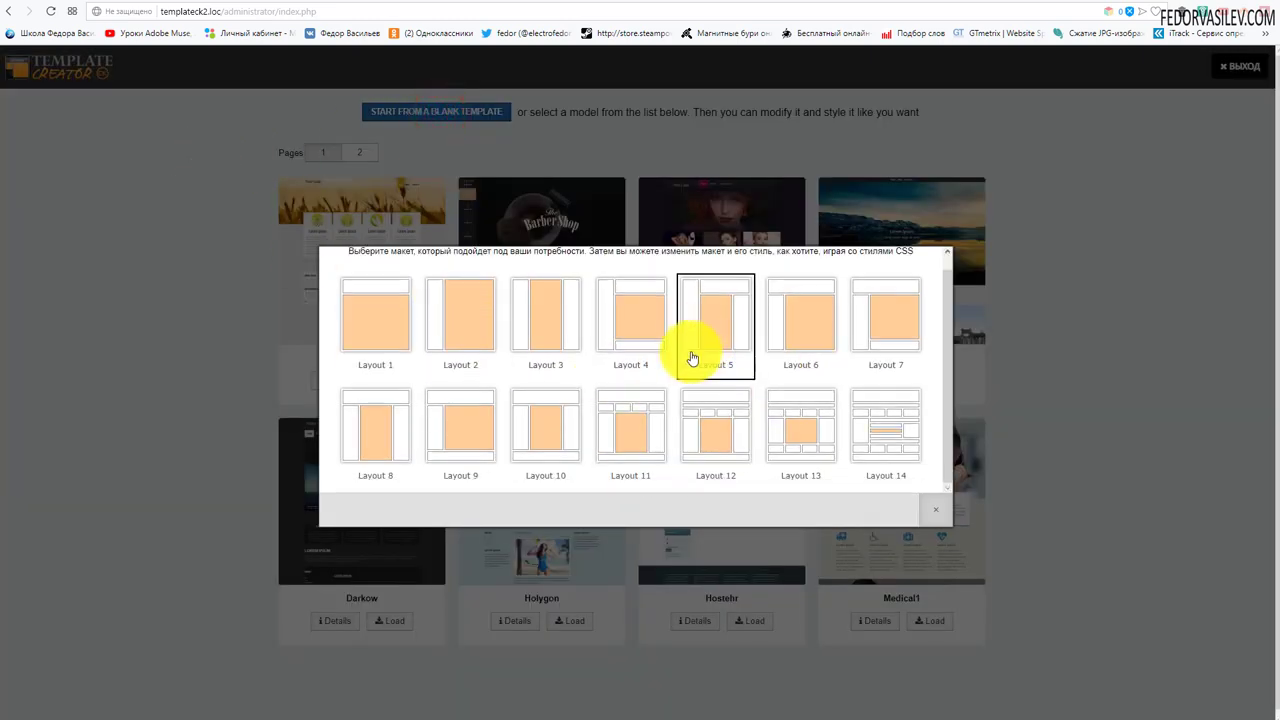
pyautogui.scroll(1, 645, 362)
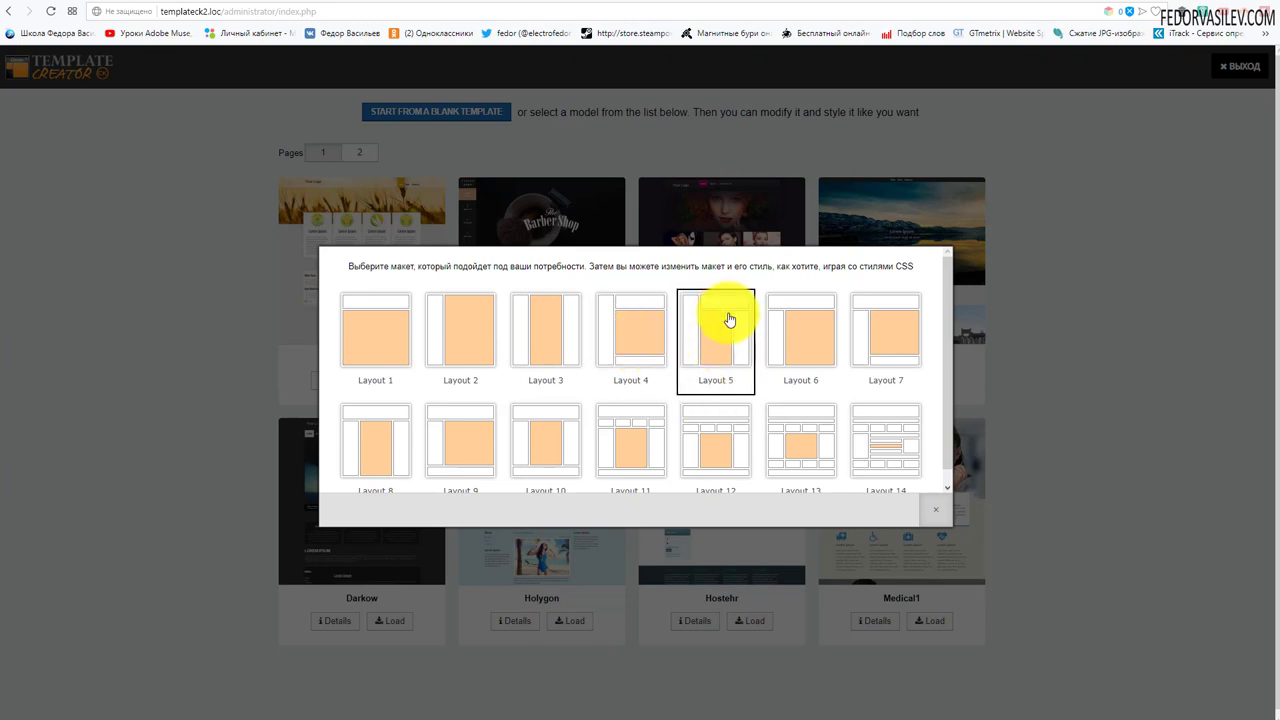
pyautogui.scroll(-1, 700, 340)
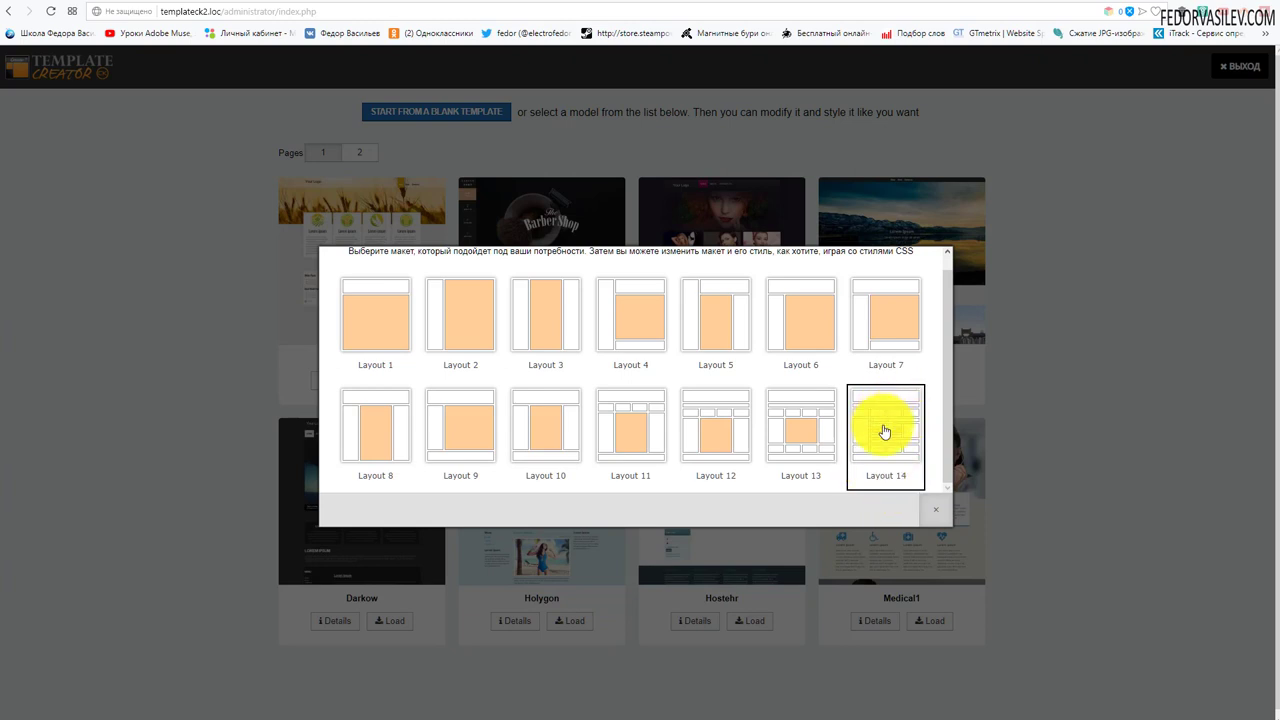
pyautogui.scroll(1, 472, 380)
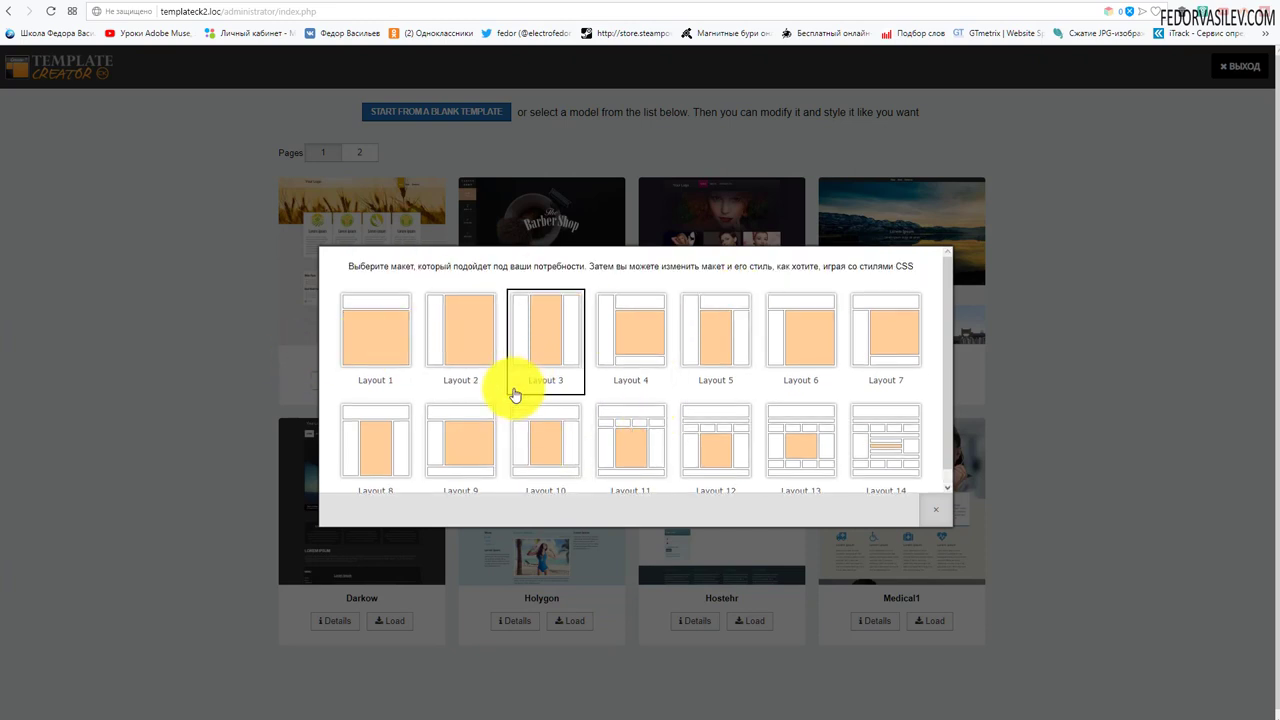
pyautogui.scroll(-1, 515, 395)
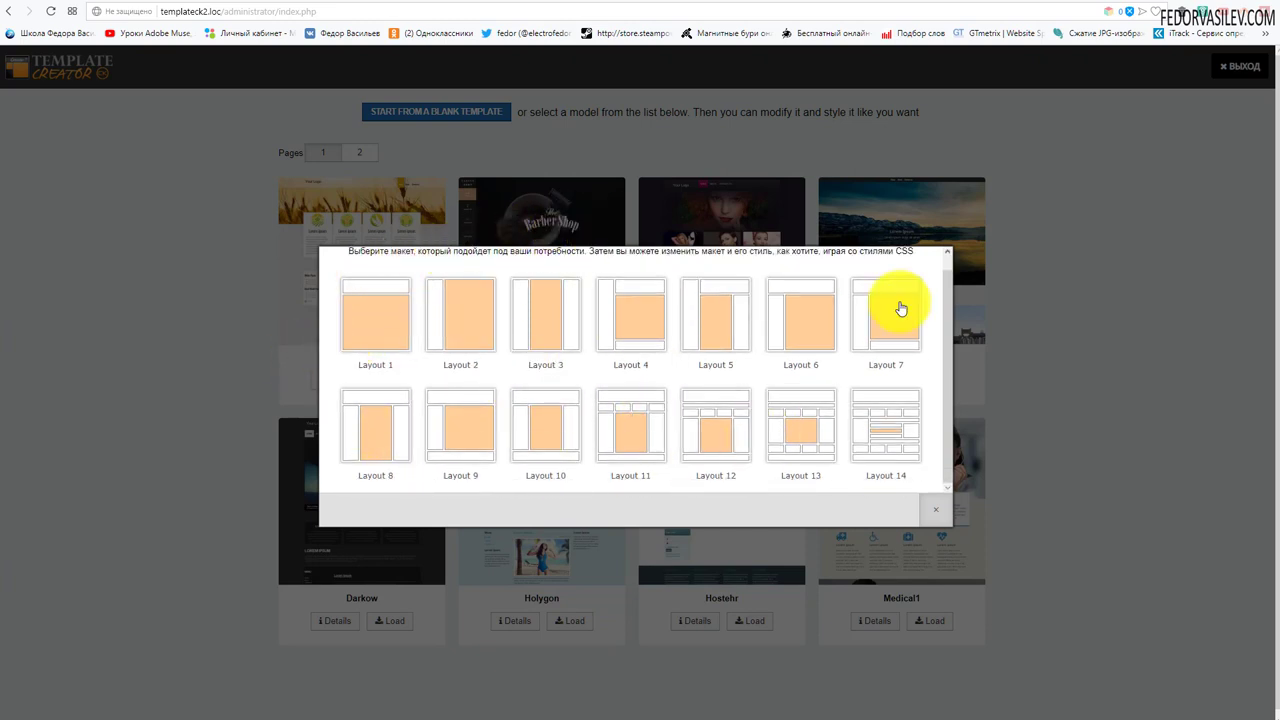
pyautogui.scroll(-1, 351, 449)
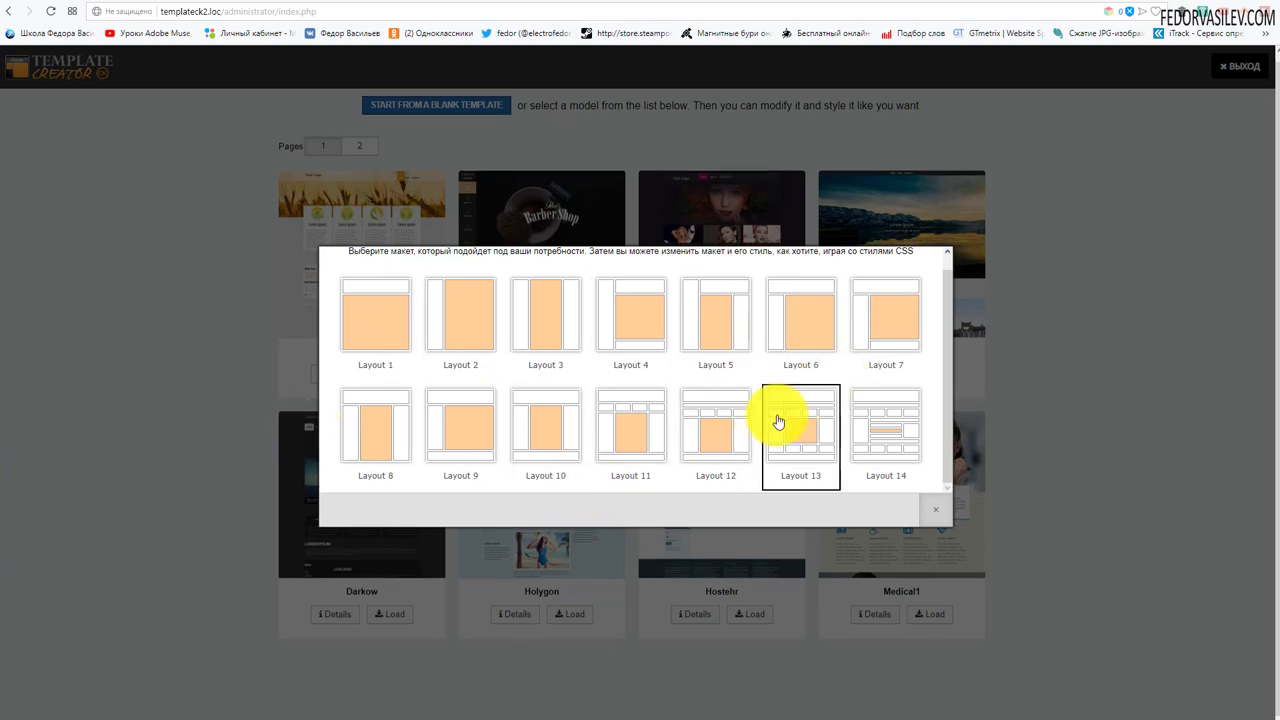
pyautogui.scroll(1, 905, 420)
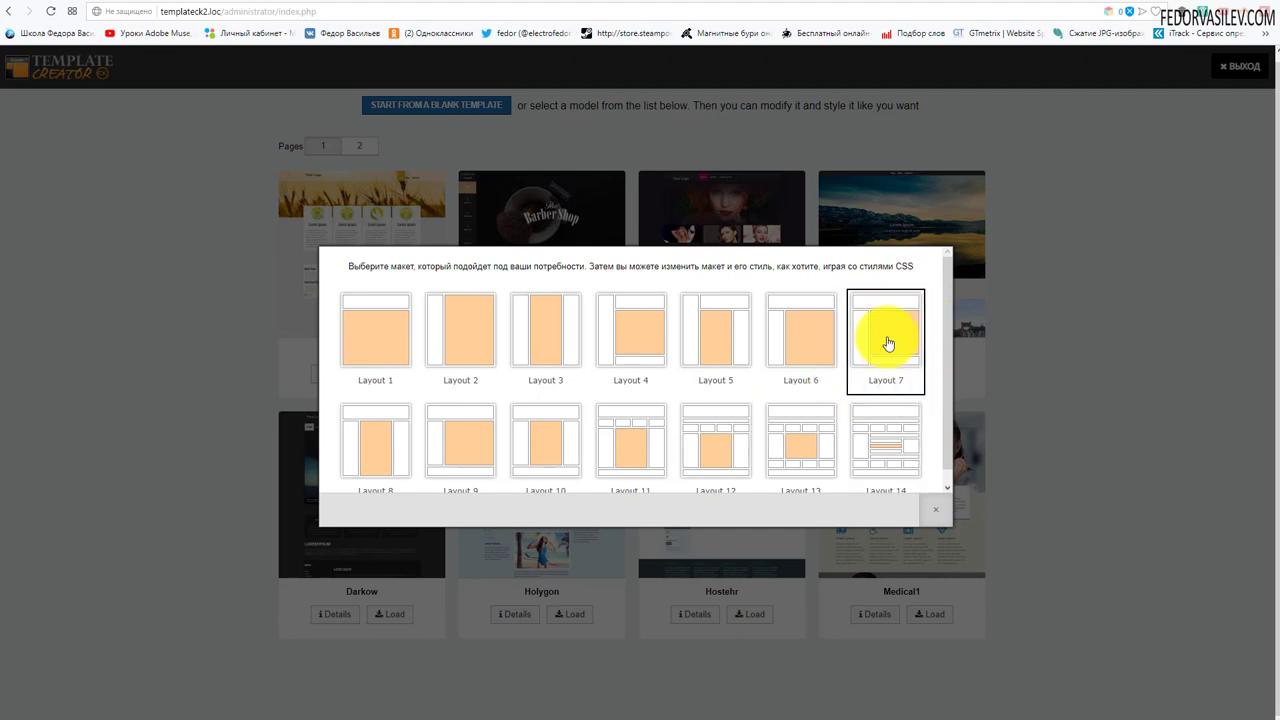
pyautogui.click(888, 337)
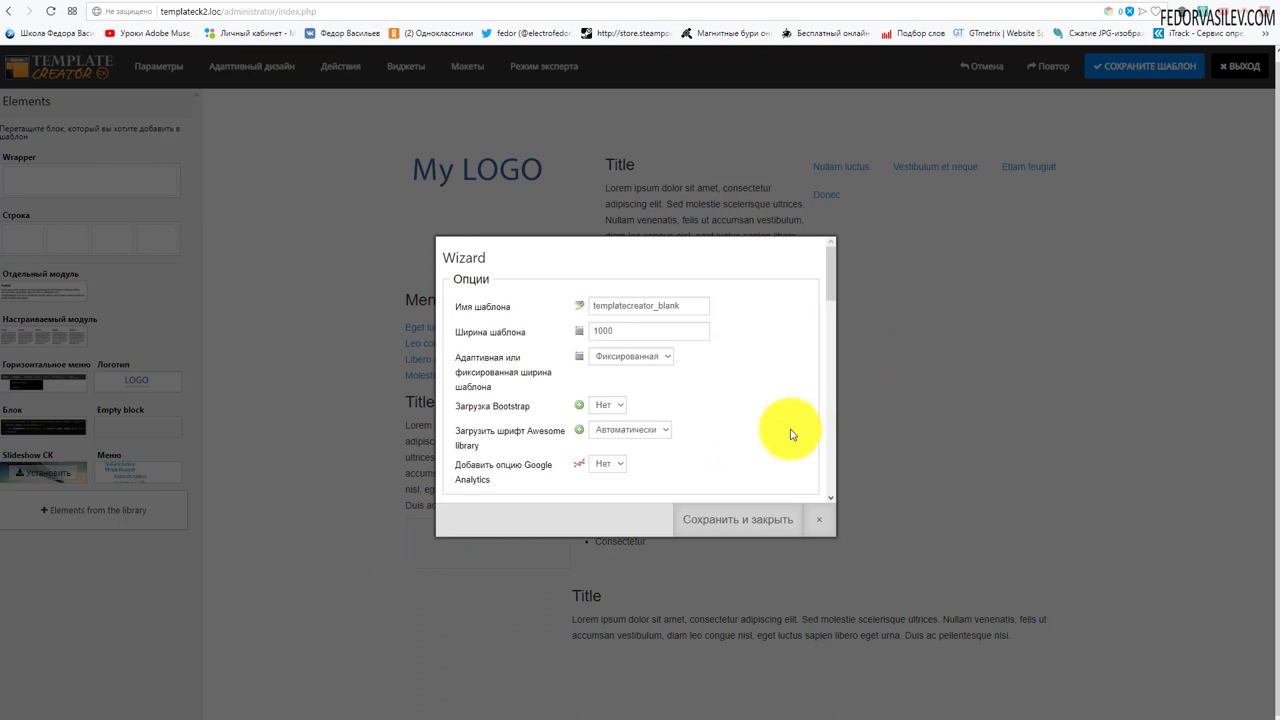
# - Replace the template name with 'fedo'
pyautogui.click(689, 304)
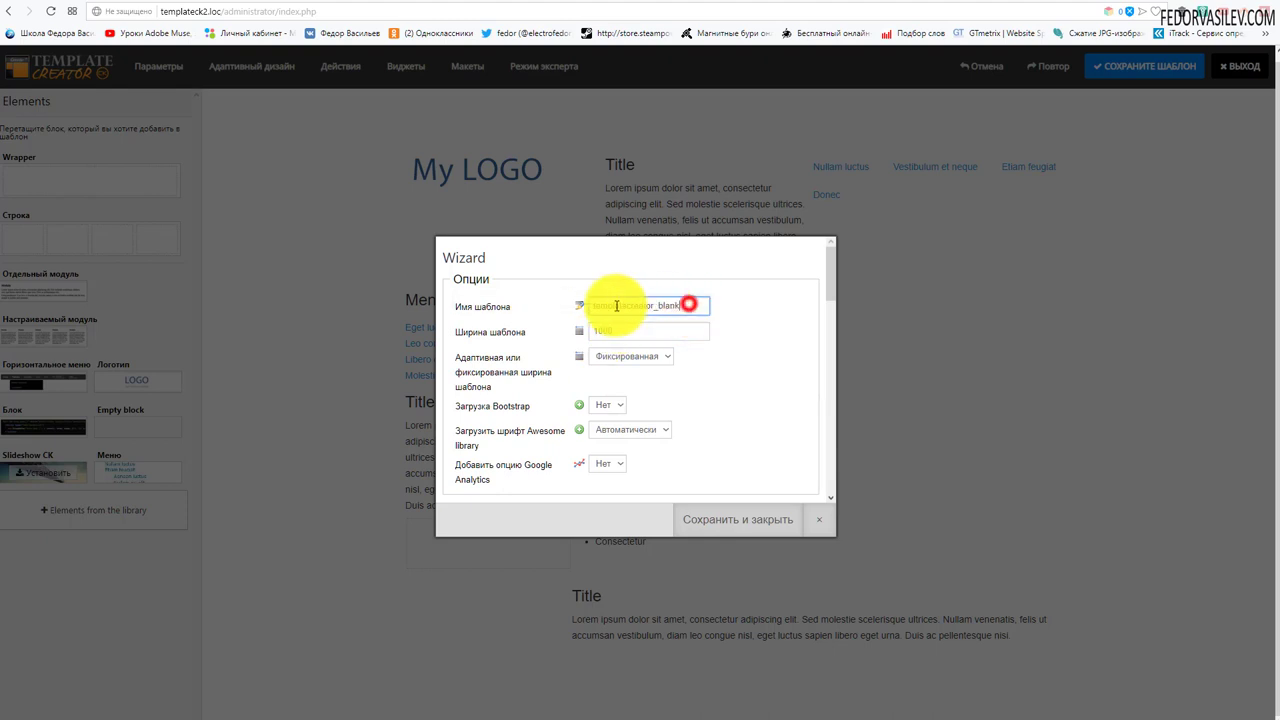
pyautogui.moveTo(616, 305); pyautogui.dragTo(520, 313)
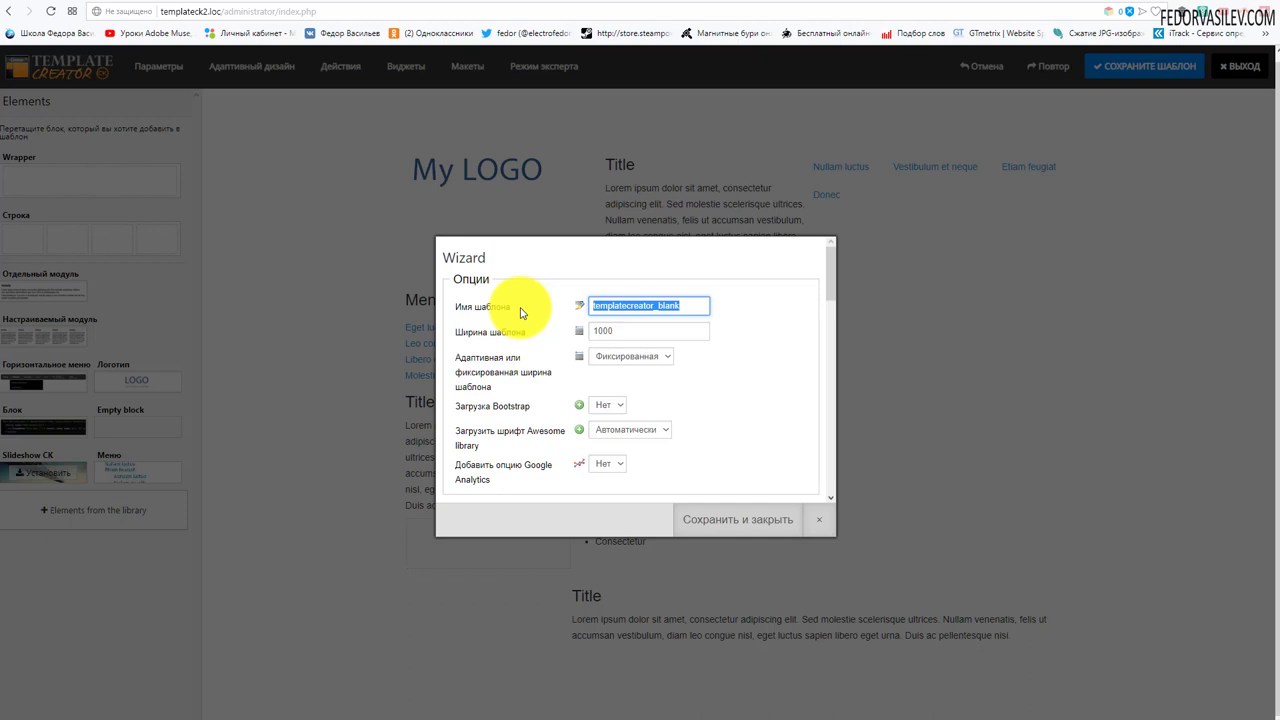
pyautogui.click(629, 306)
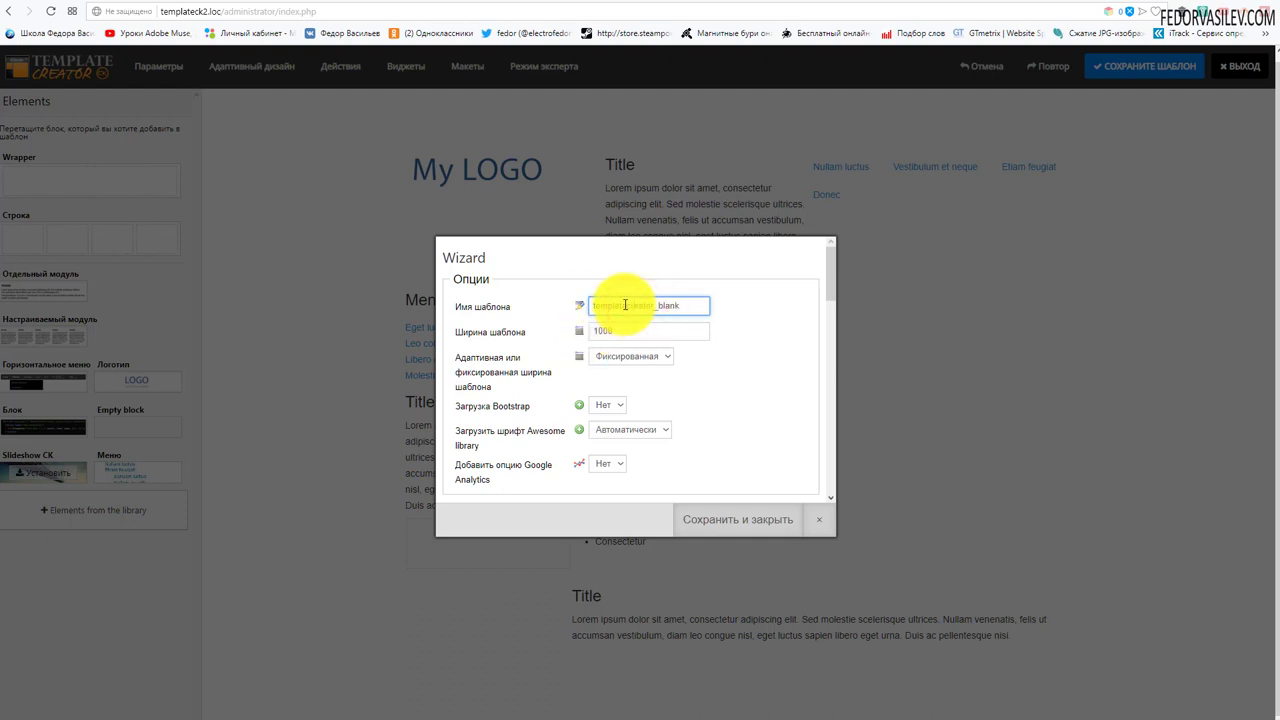
pyautogui.moveTo(690, 308); pyautogui.dragTo(557, 317)
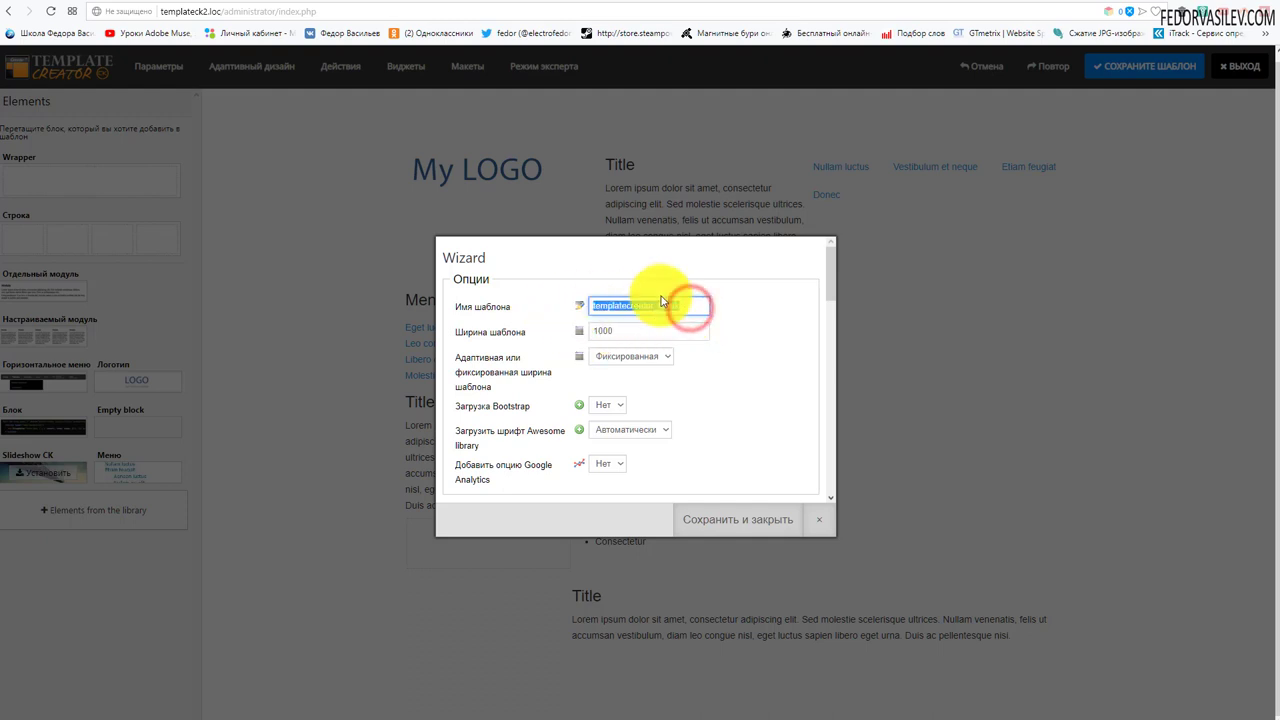
pyautogui.click(634, 306)
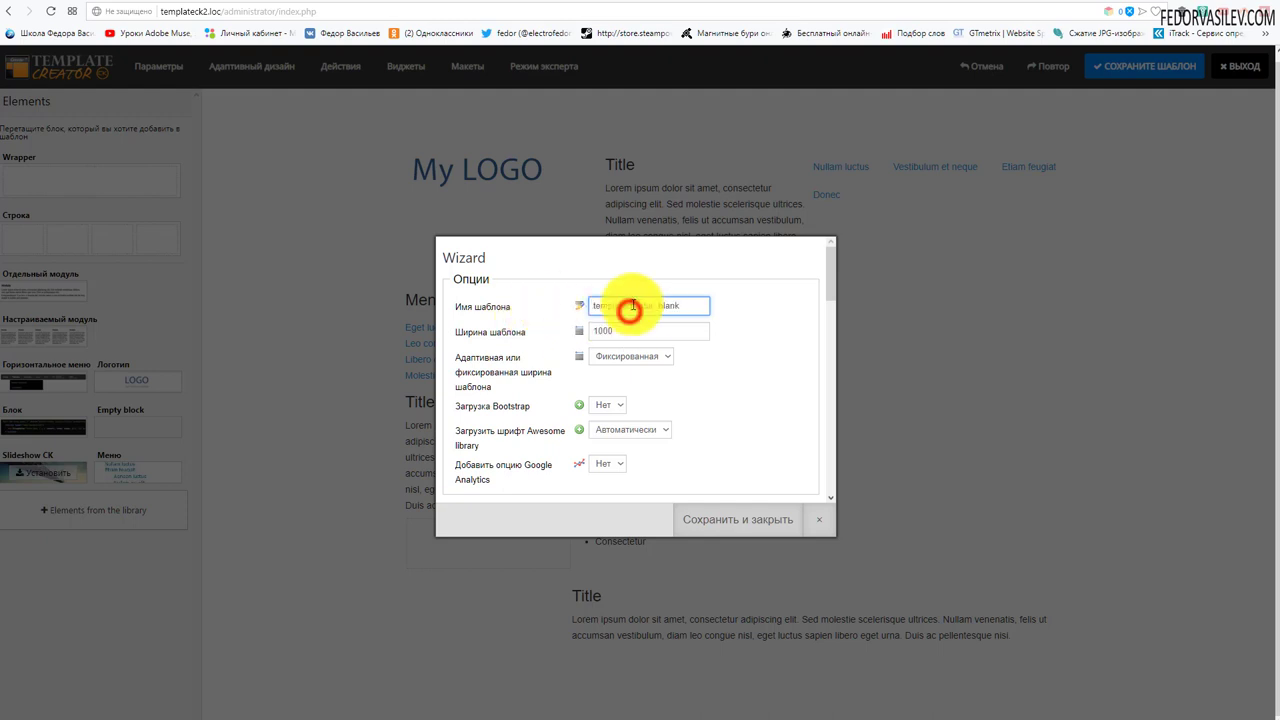
pyautogui.moveTo(695, 305); pyautogui.dragTo(457, 306)
pyautogui.write('fedor')
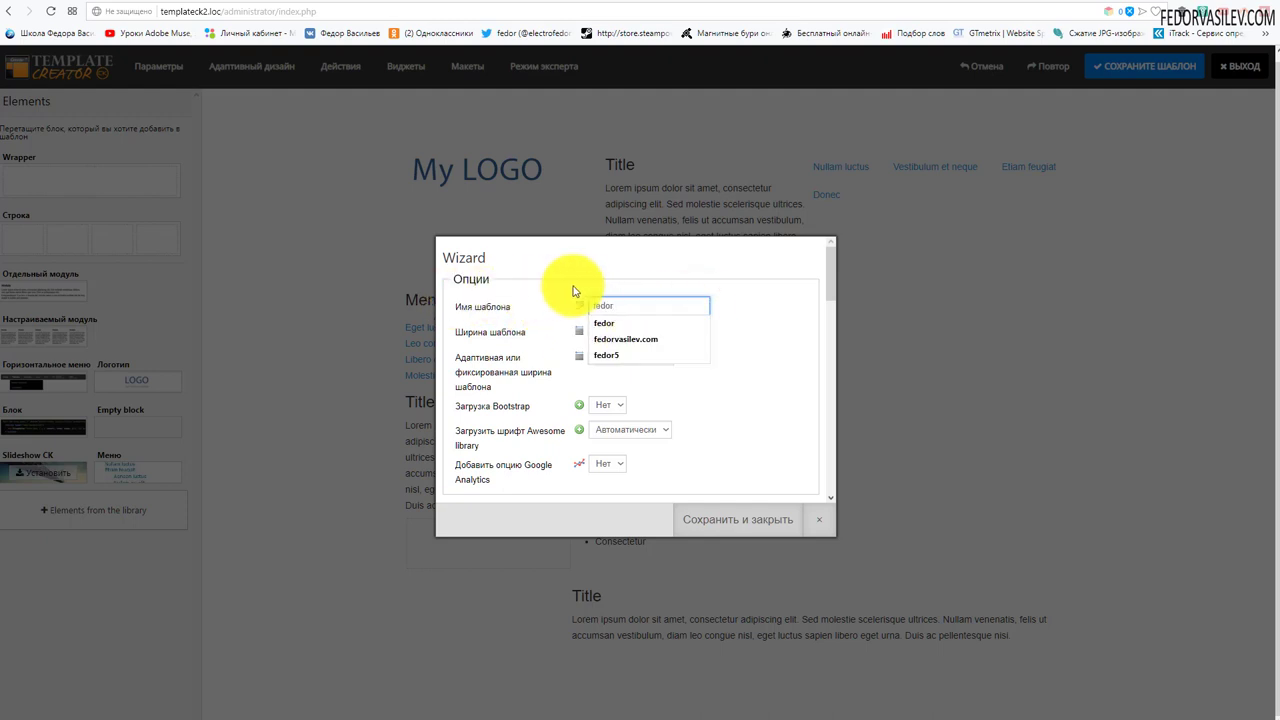
pyautogui.click(575, 286)
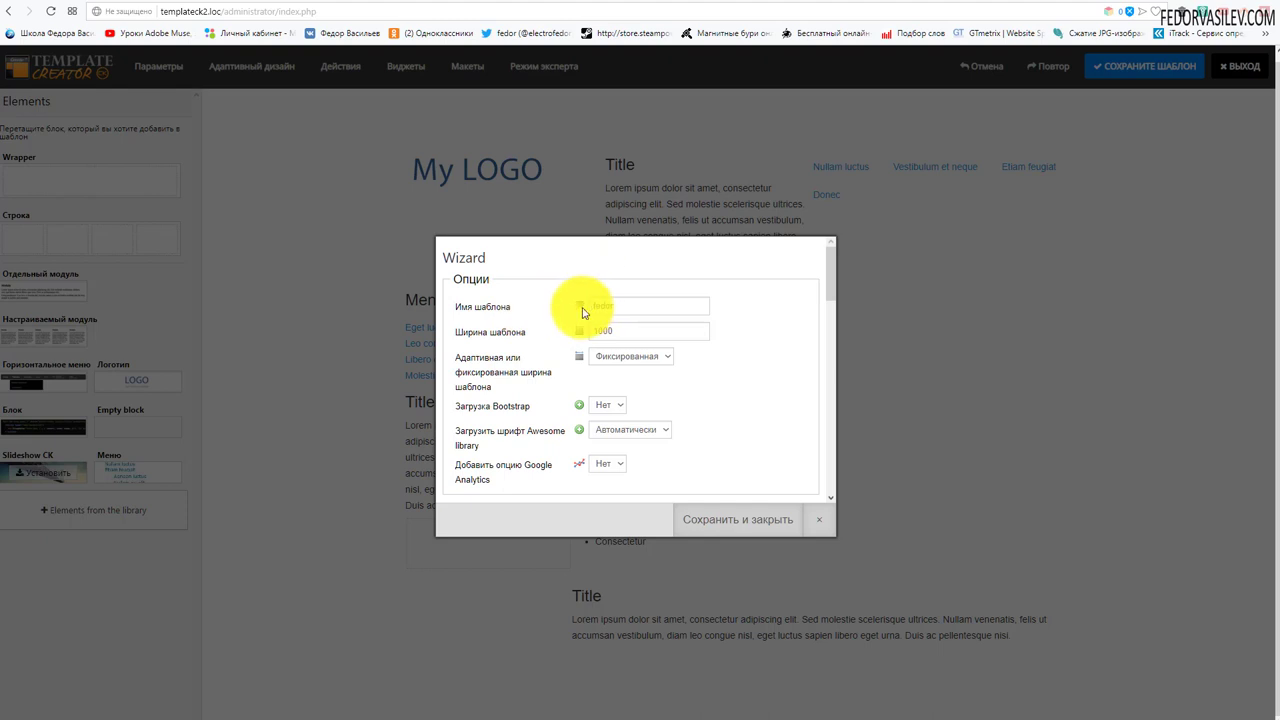
# - Make the template width adaptive and set Bootstrap loading to Yes
pyautogui.moveTo(609, 337)
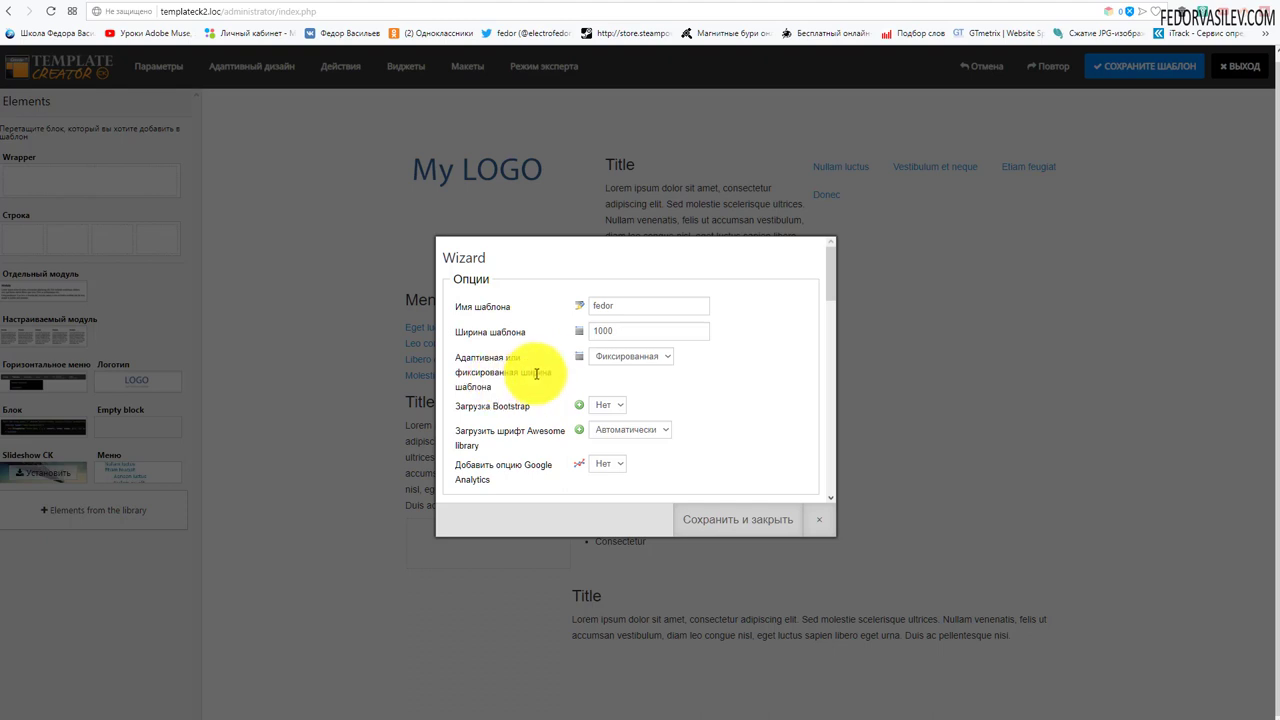
pyautogui.click(663, 360)
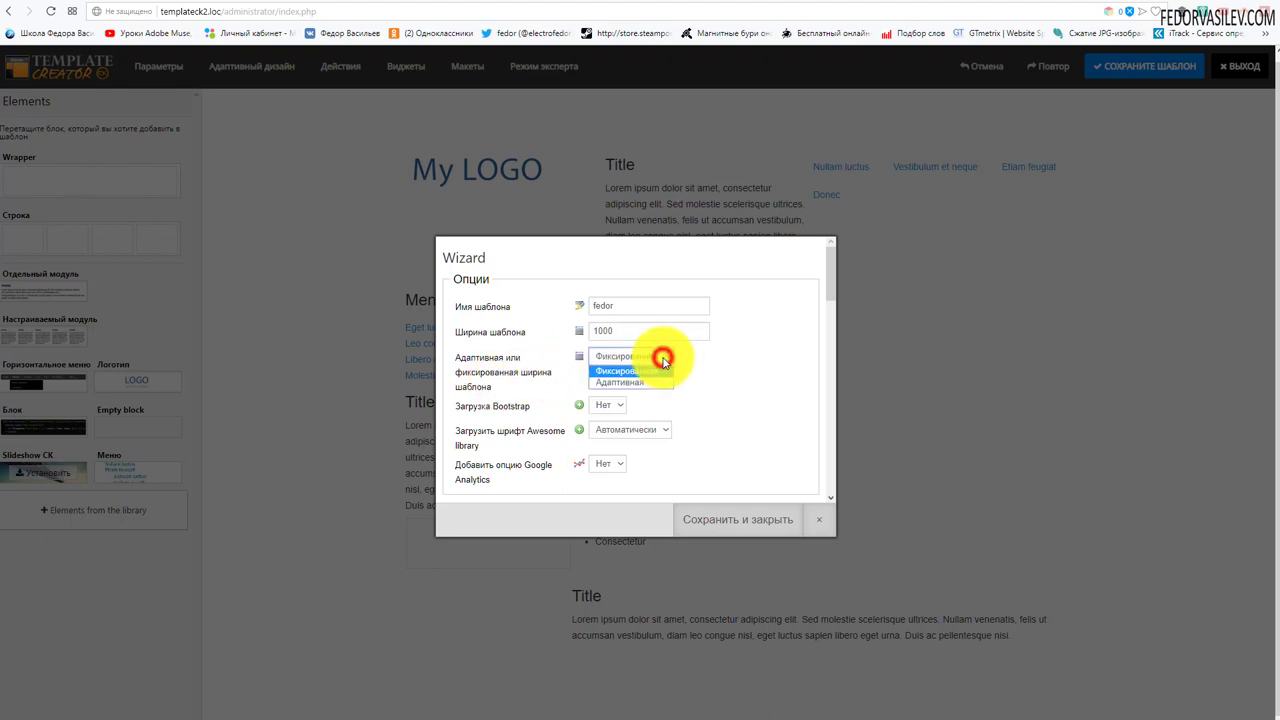
pyautogui.click(660, 366)
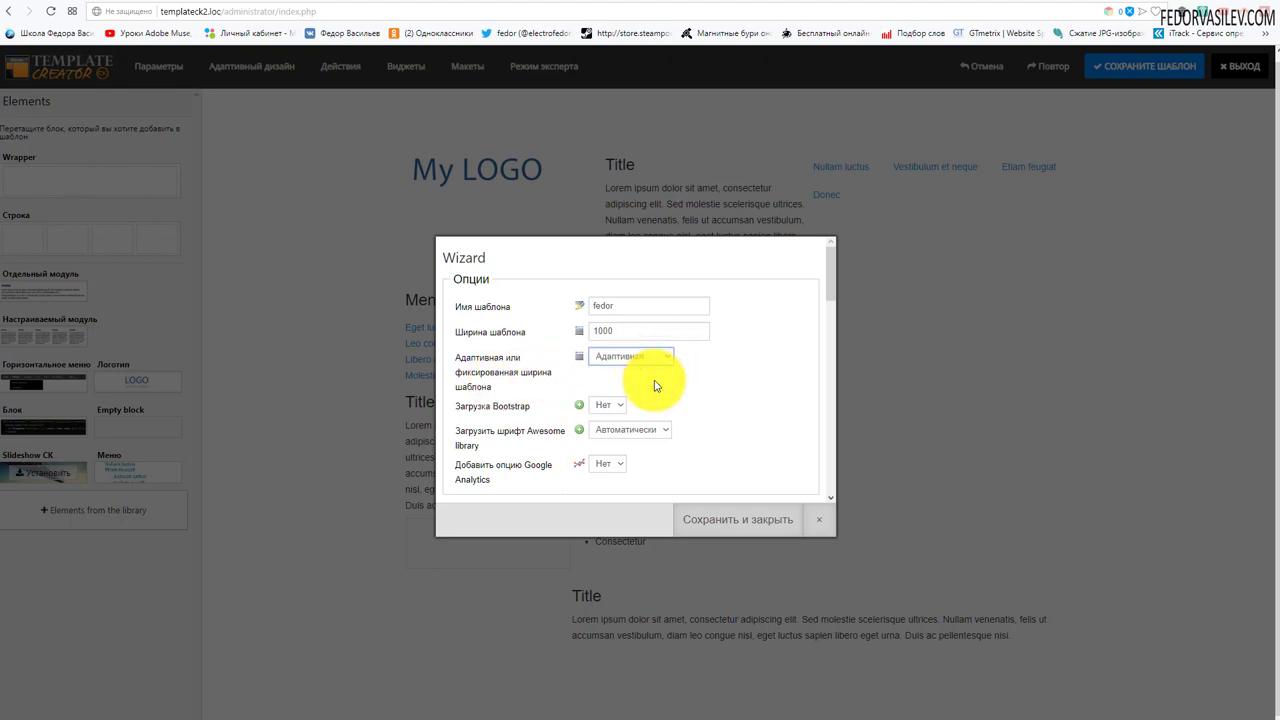
pyautogui.click(600, 406)
pyautogui.click(604, 428)
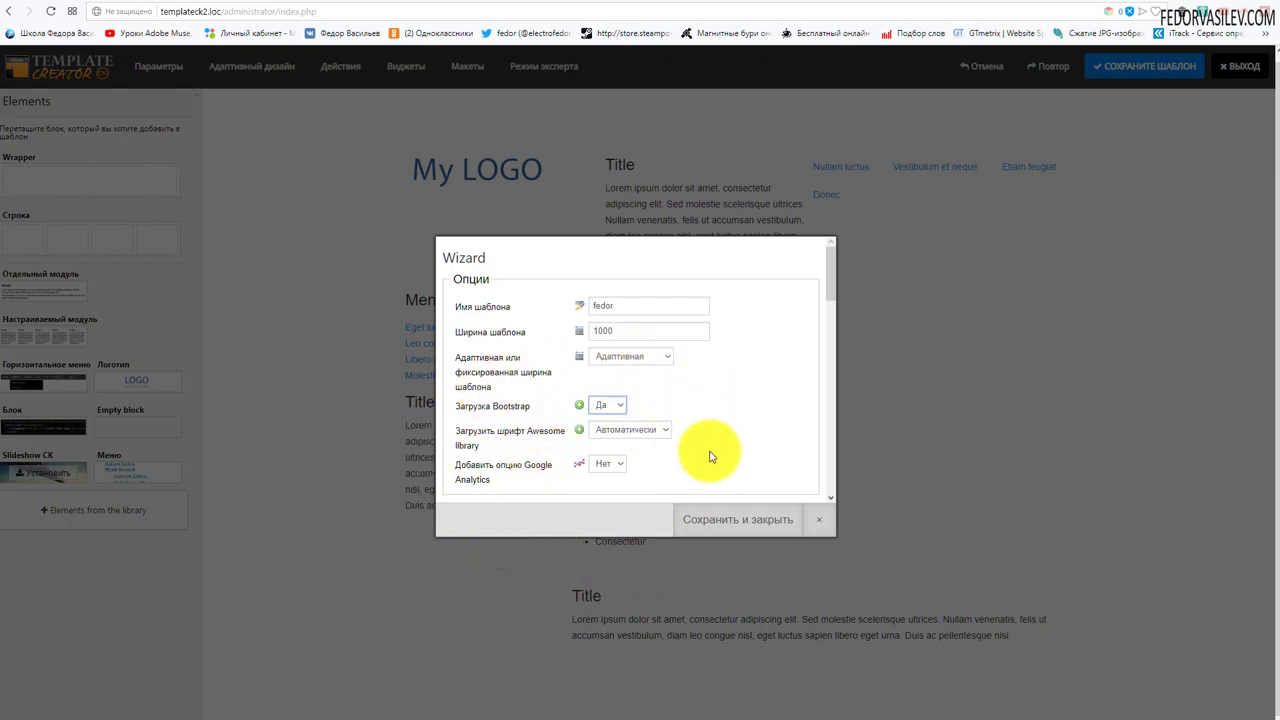
# - Leave Font Awesome loading on Automatic and set the Google Analytics option to Yes
pyautogui.scroll(-3, 650, 370)
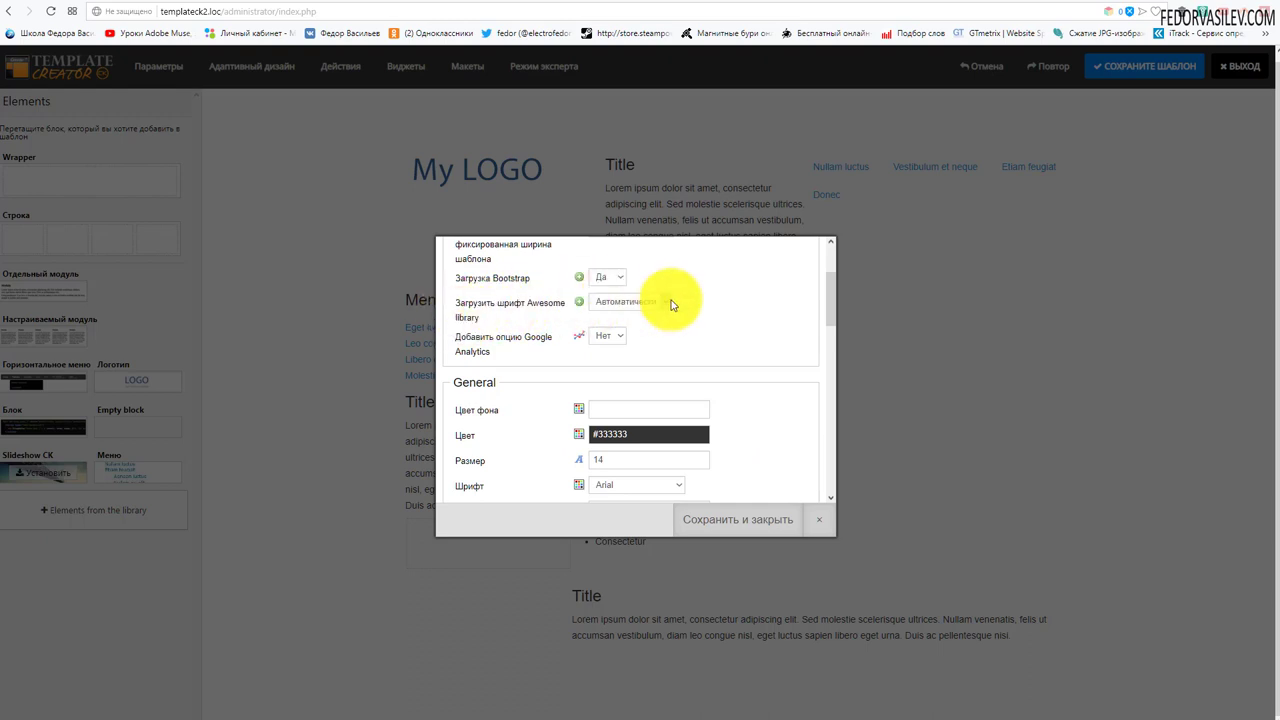
pyautogui.click(637, 300)
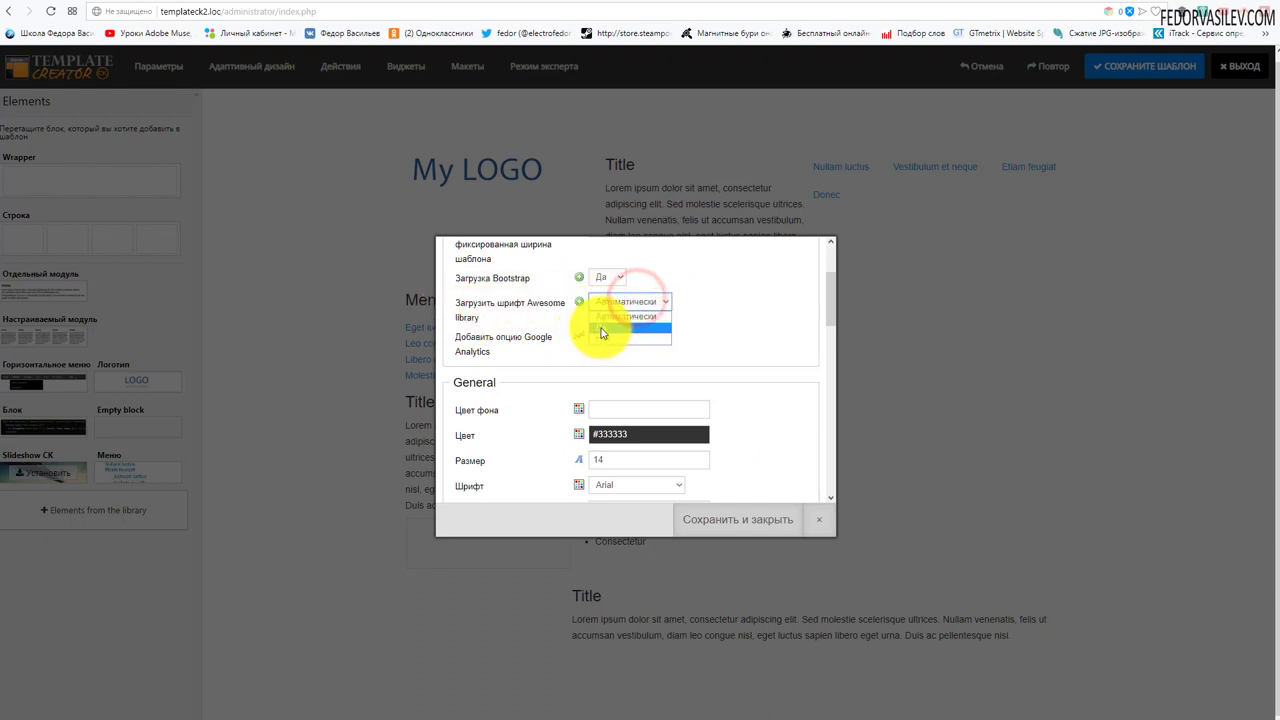
pyautogui.click(662, 302)
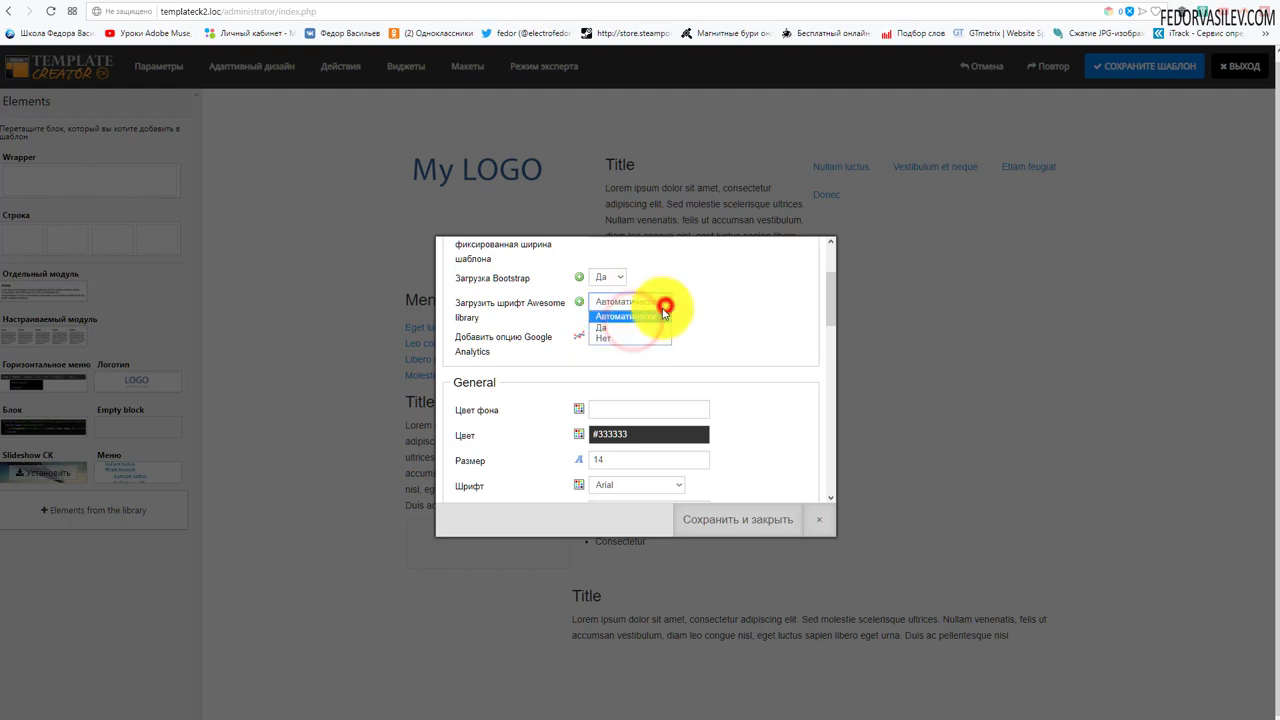
pyautogui.click(728, 308)
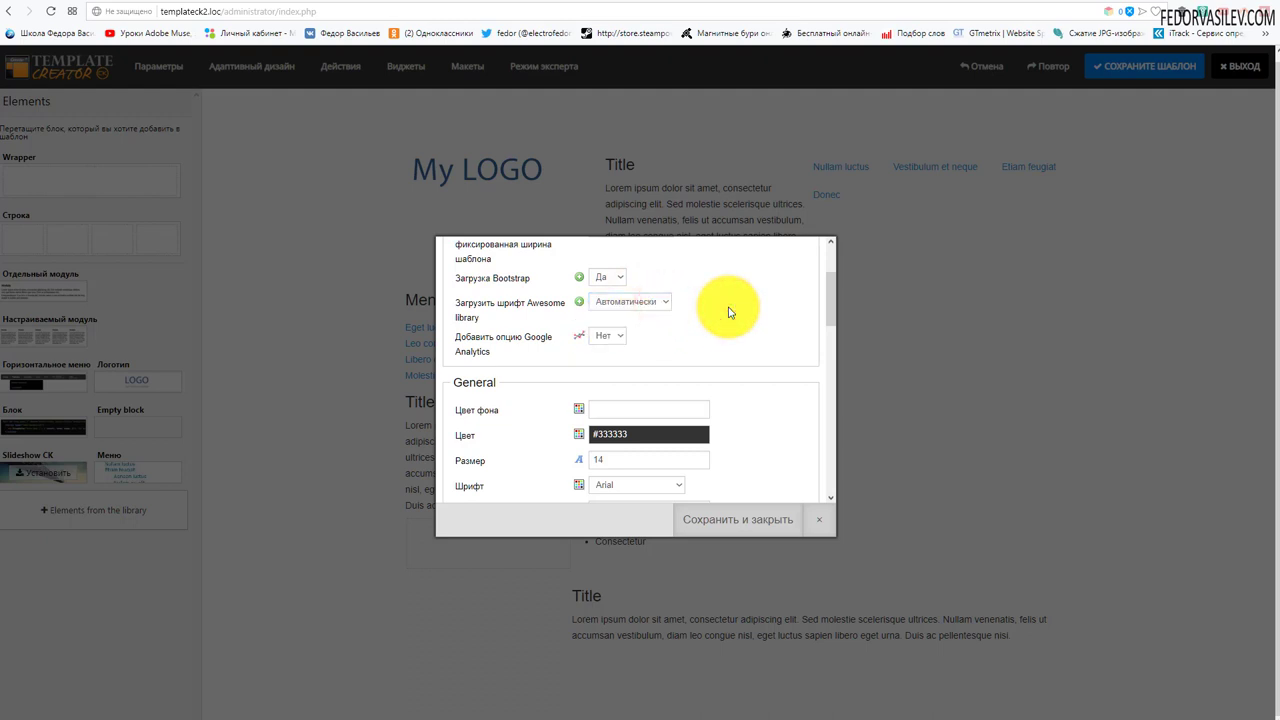
pyautogui.click(612, 337)
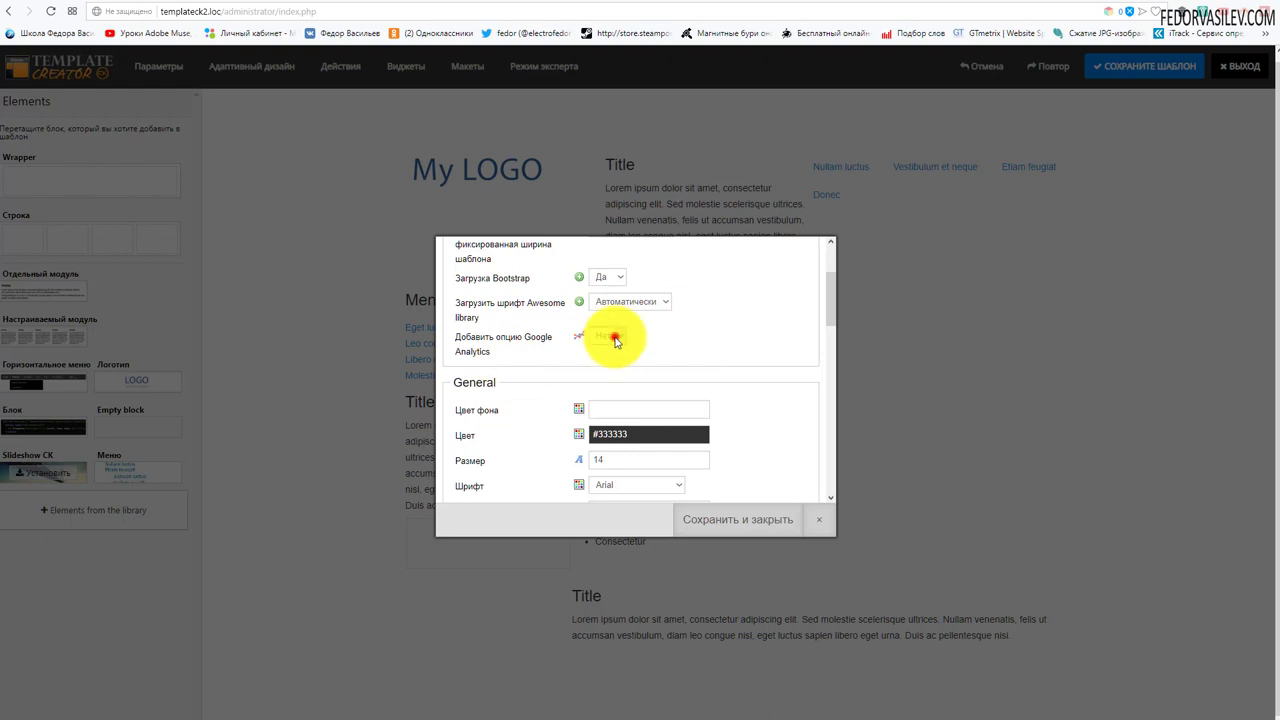
pyautogui.click(606, 360)
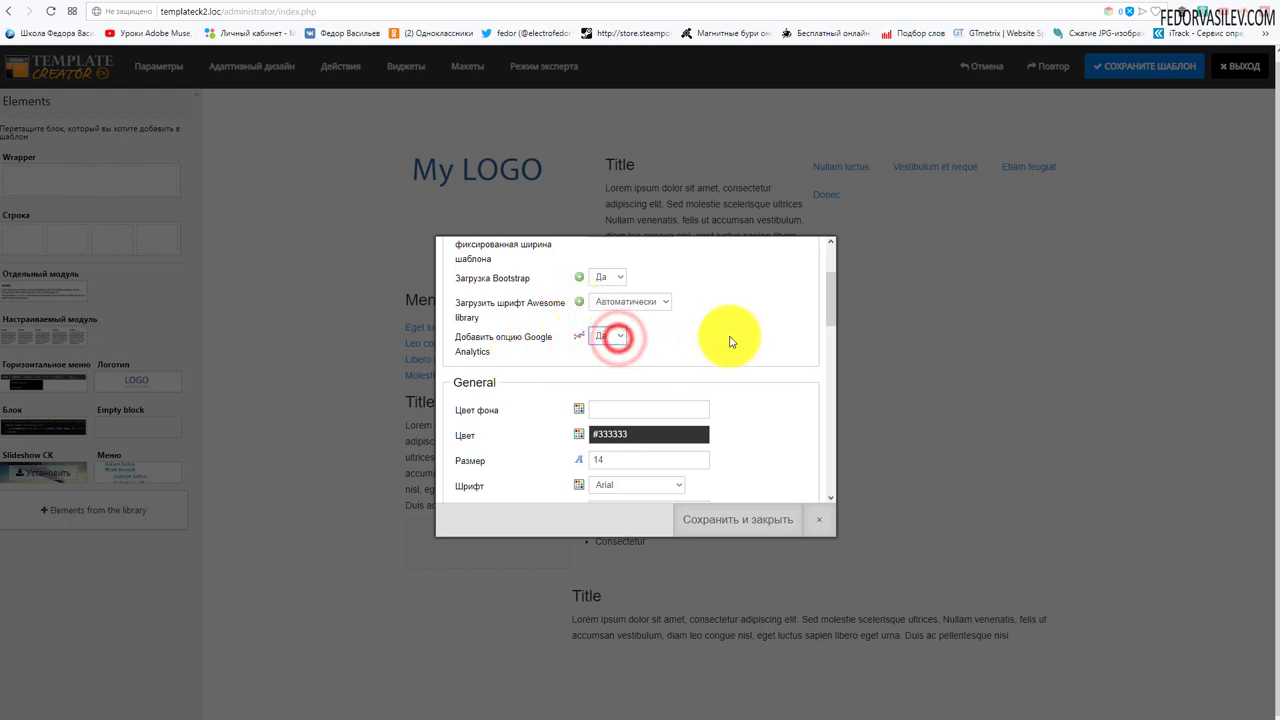
pyautogui.scroll(-2, 728, 335)
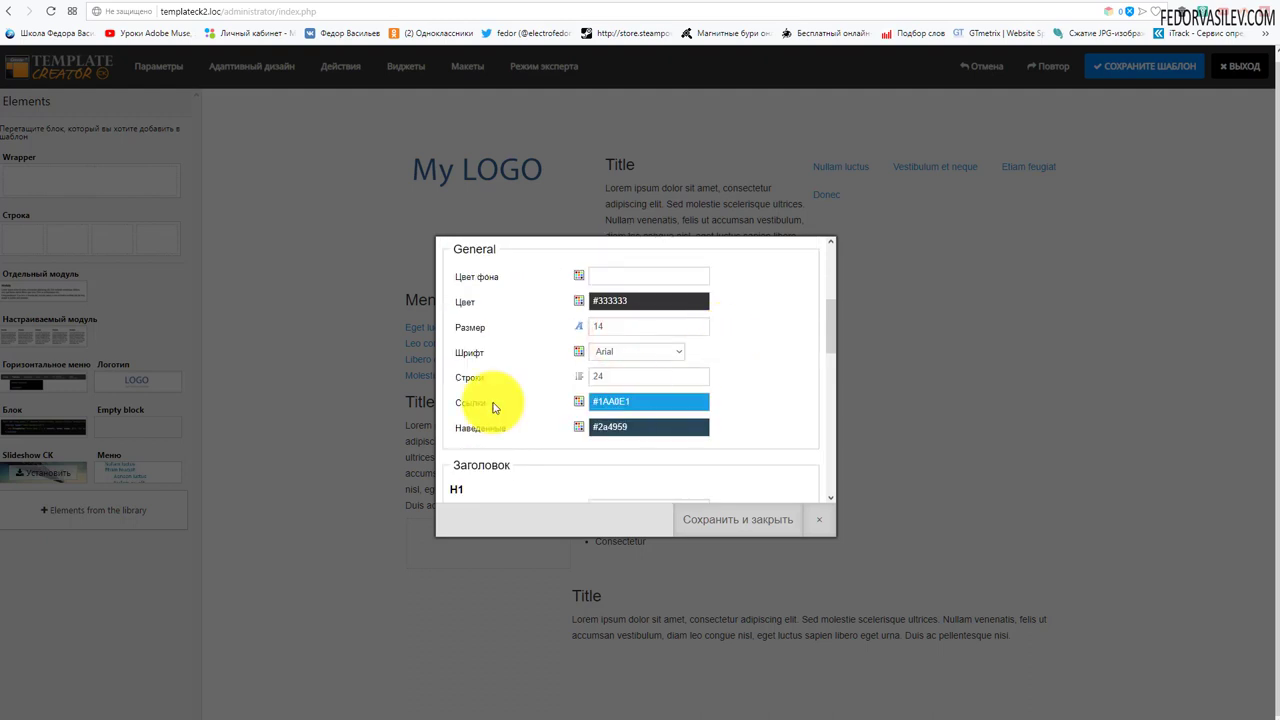
# - Open the background colour picker, close it without choosing, and scroll through the heading settings
pyautogui.click(606, 277)
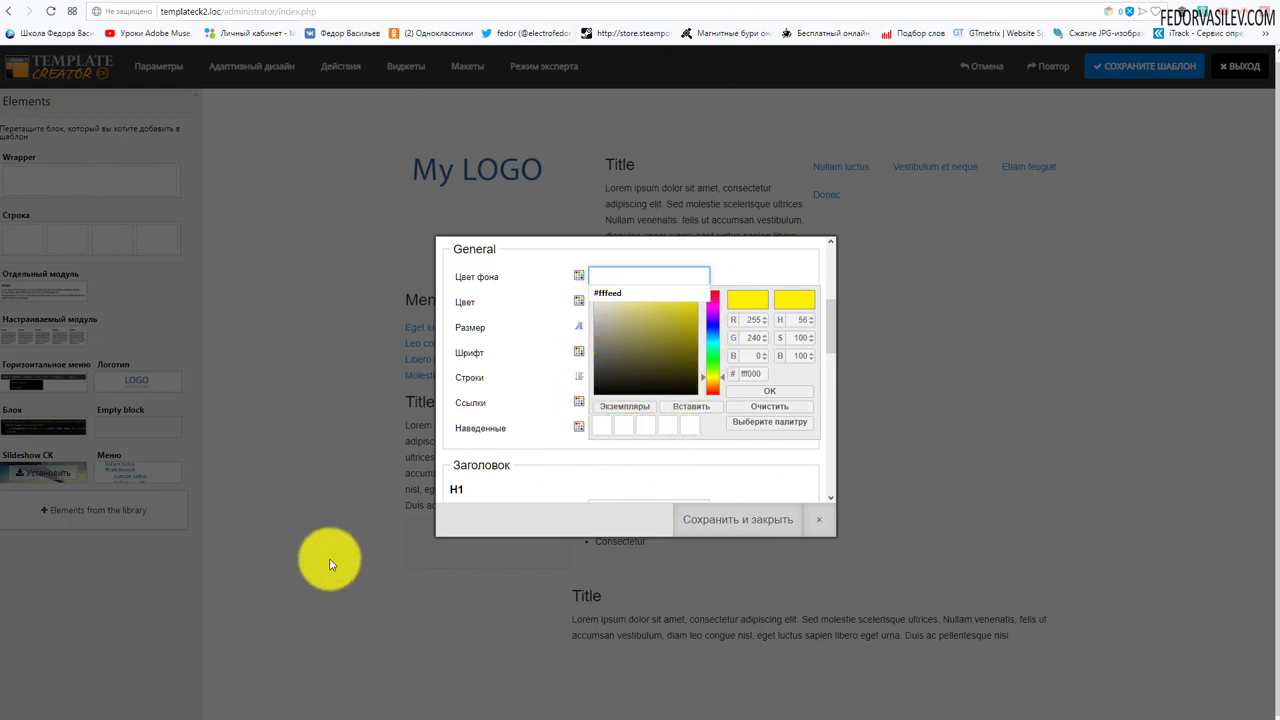
pyautogui.click(785, 263)
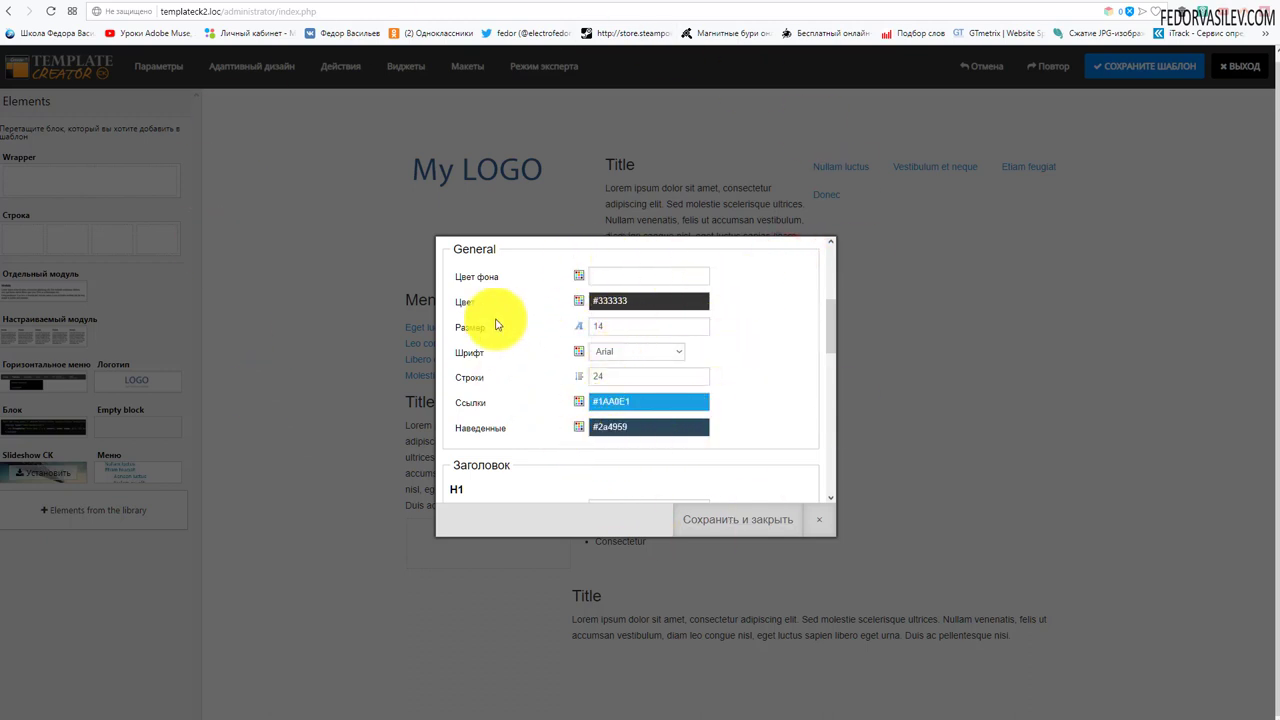
pyautogui.scroll(-2, 735, 336)
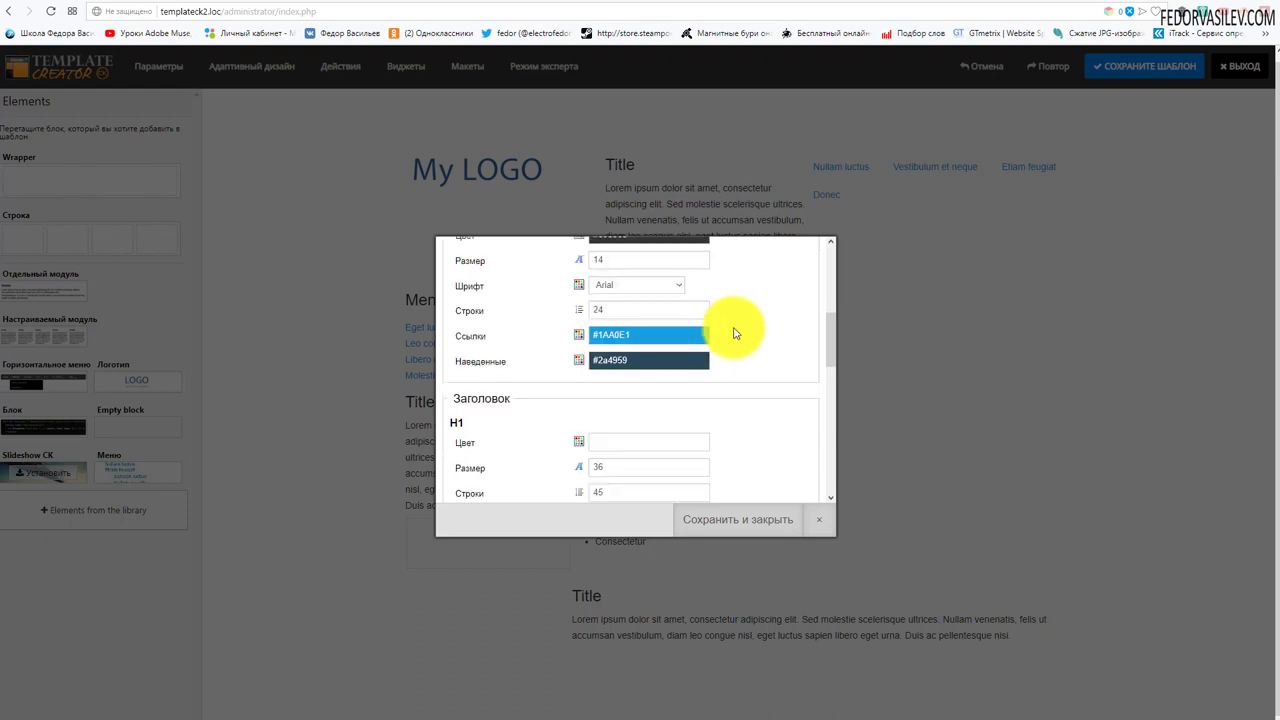
pyautogui.scroll(-1, 735, 333)
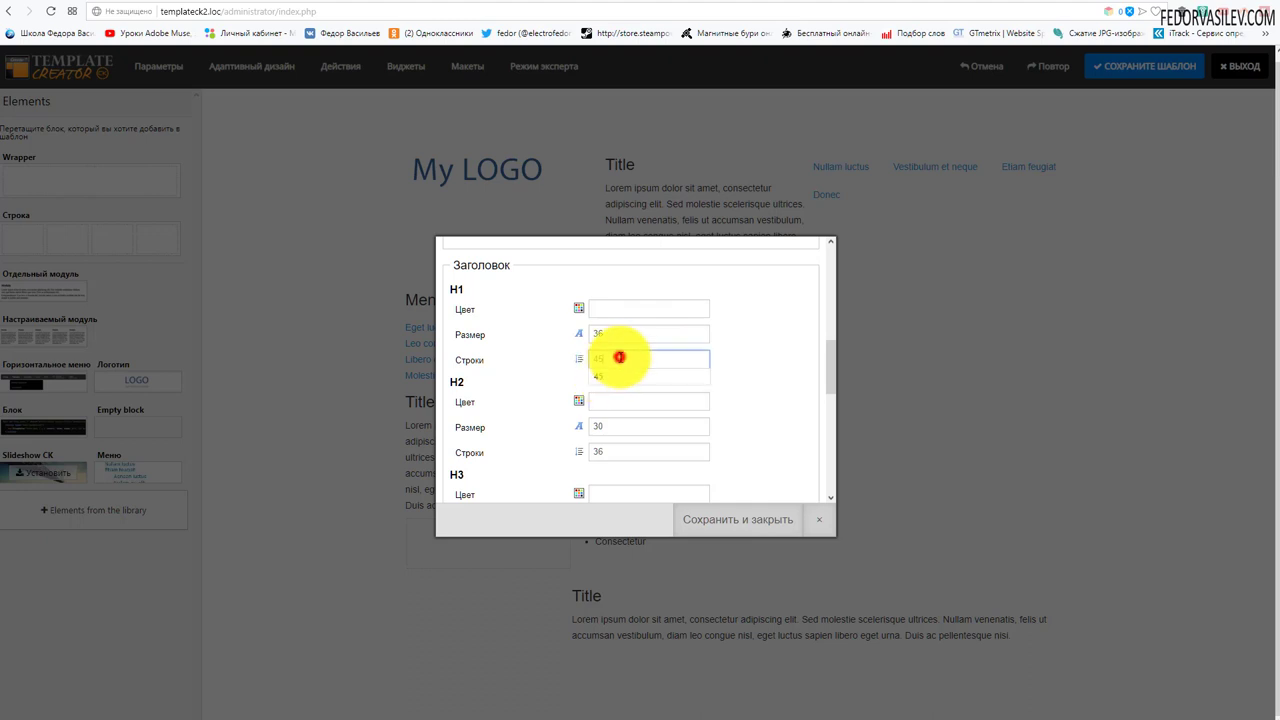
pyautogui.click(619, 357)
pyautogui.scroll(-3, 459, 279)
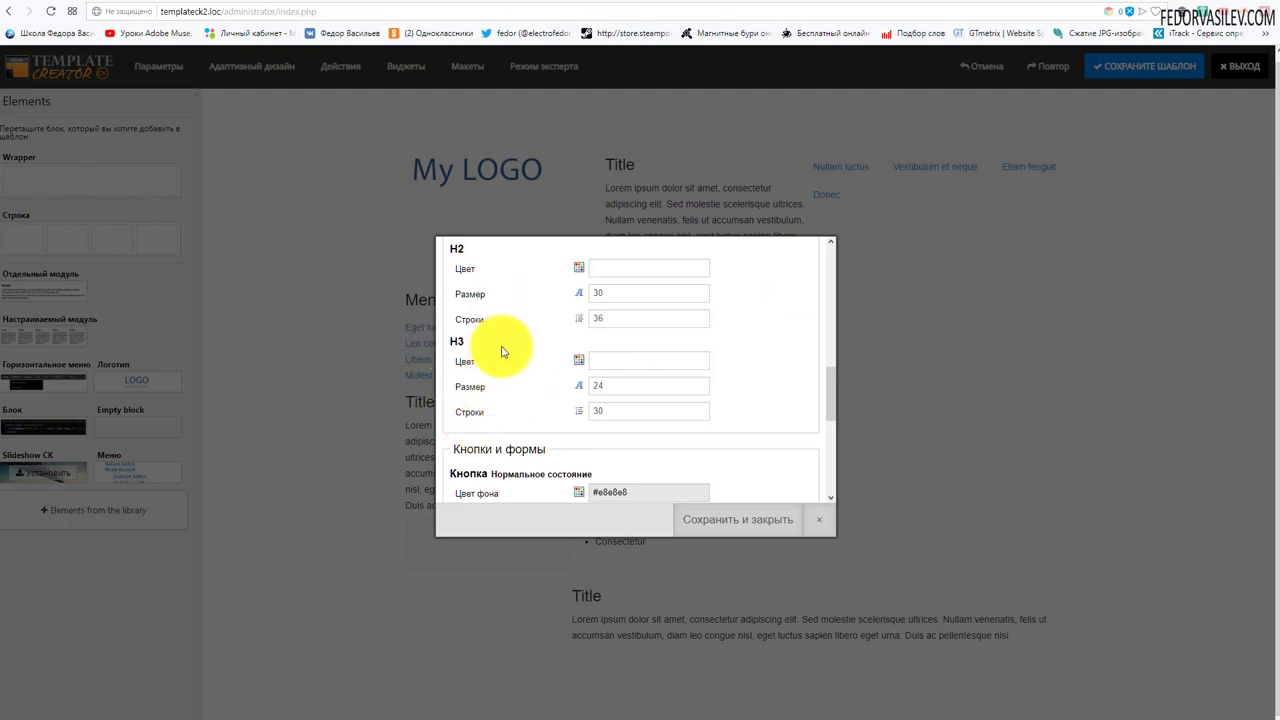
pyautogui.scroll(-2, 510, 345)
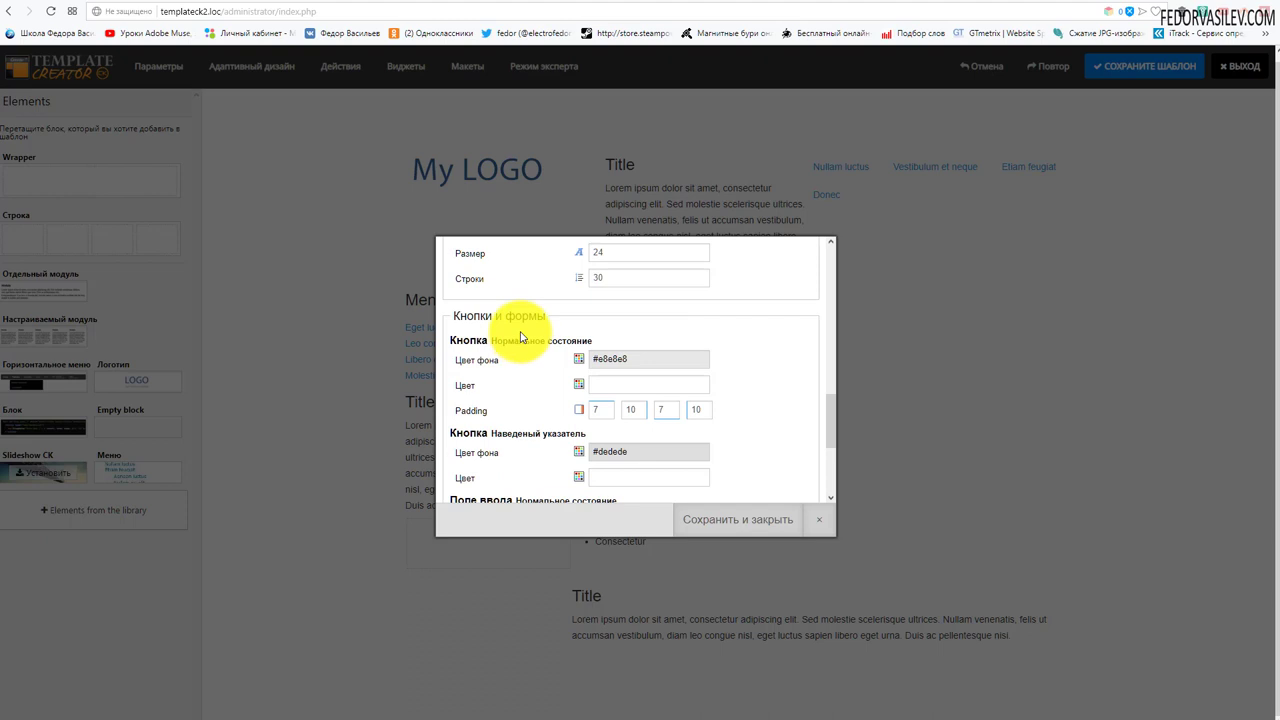
pyautogui.scroll(-1, 520, 337)
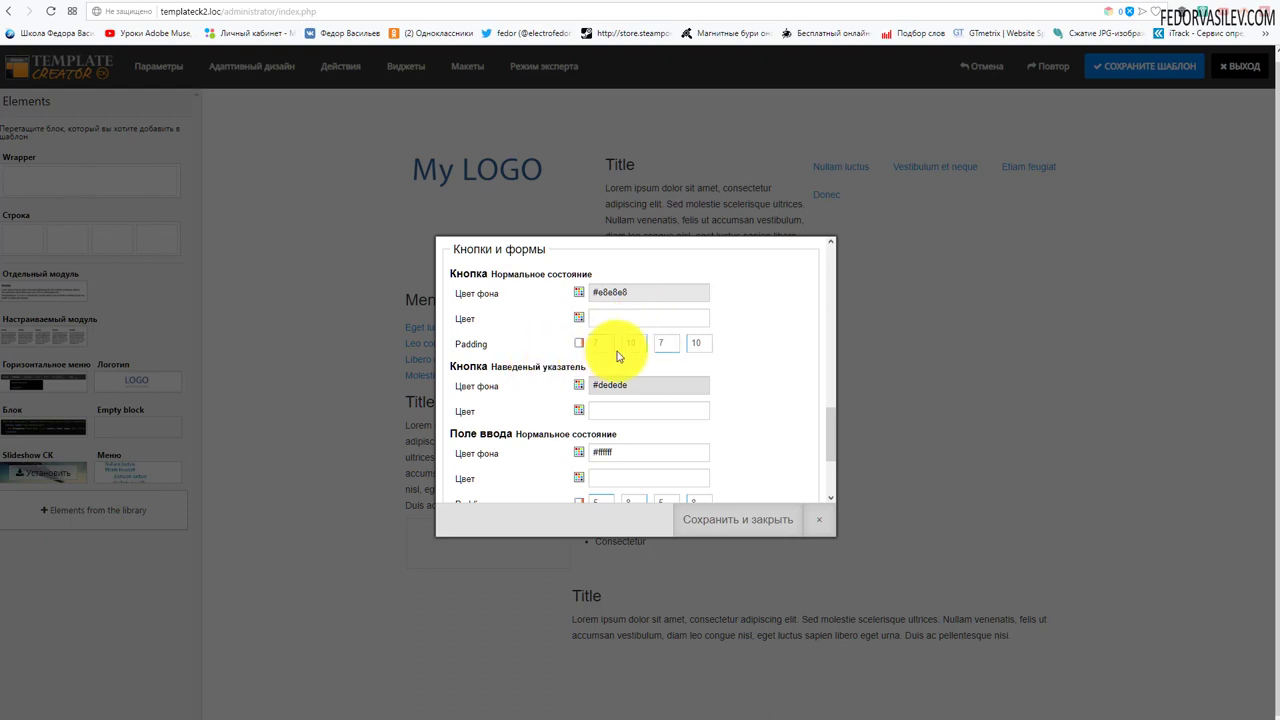
# - Enable custom padding 7, 10, 7, 10 for buttons in the normal state
pyautogui.click(578, 343)
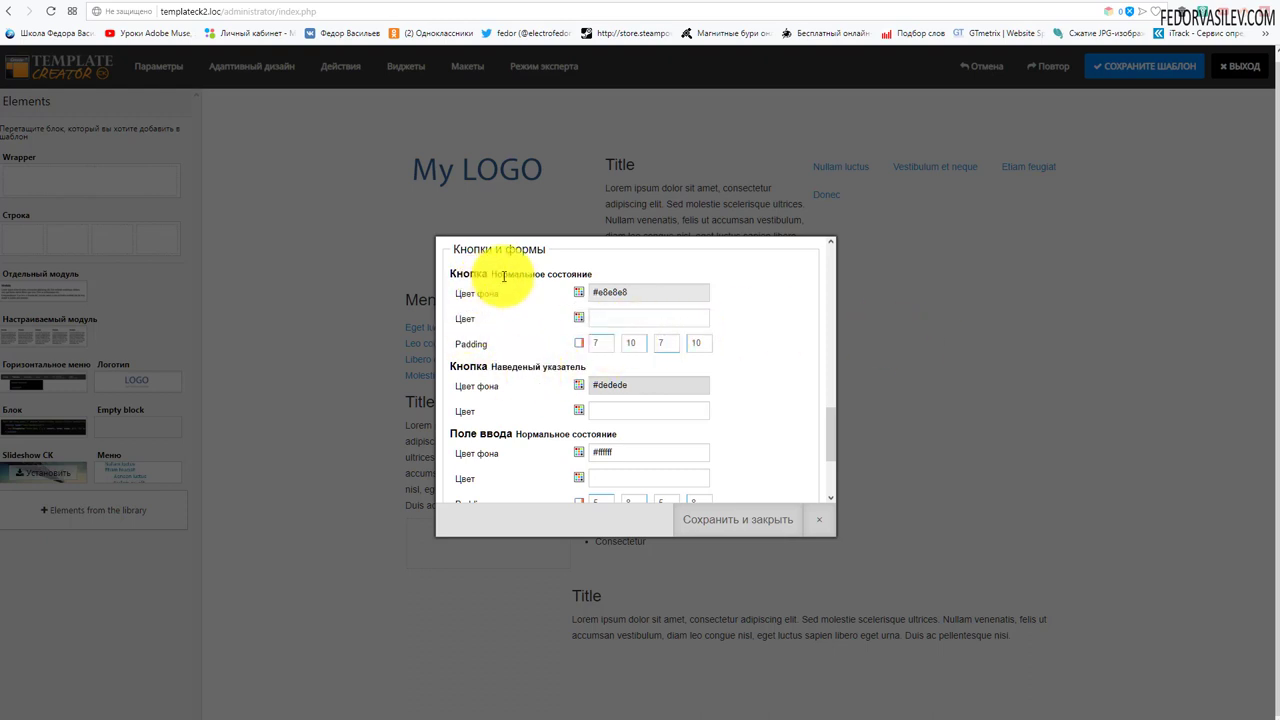
pyautogui.rightClick(580, 274)
pyautogui.click(548, 322)
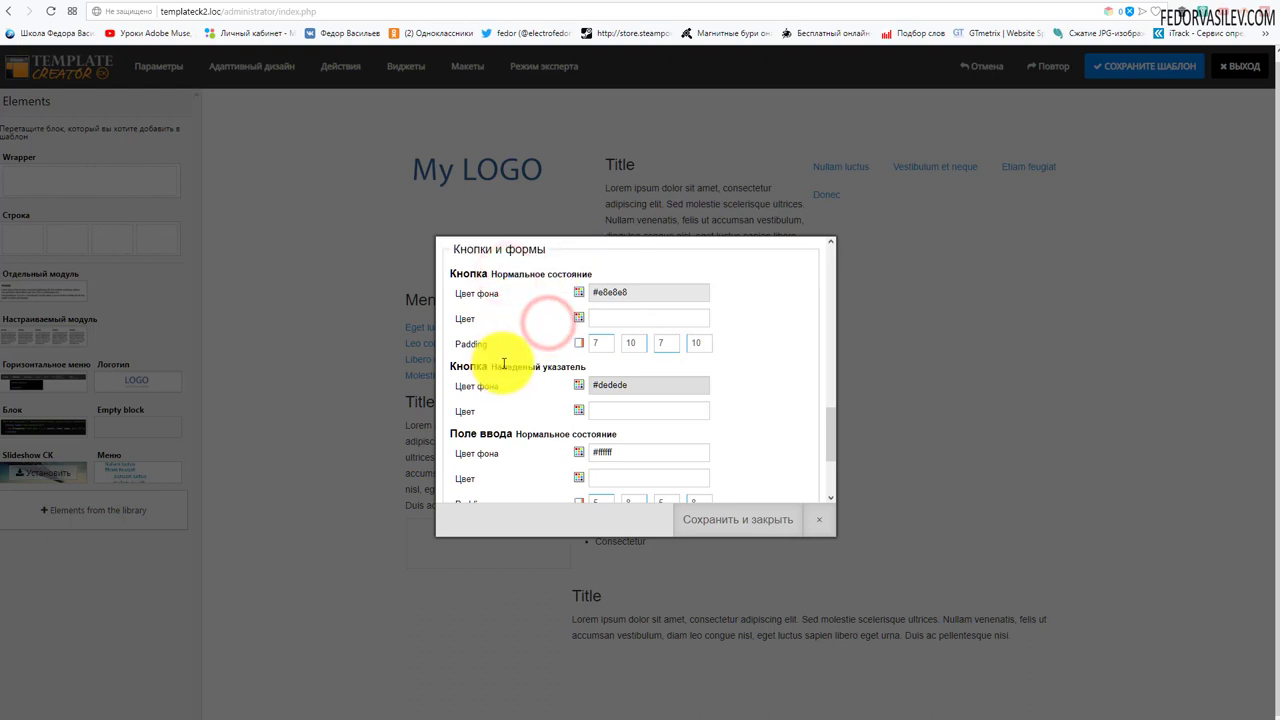
pyautogui.moveTo(505, 366); pyautogui.dragTo(551, 366)
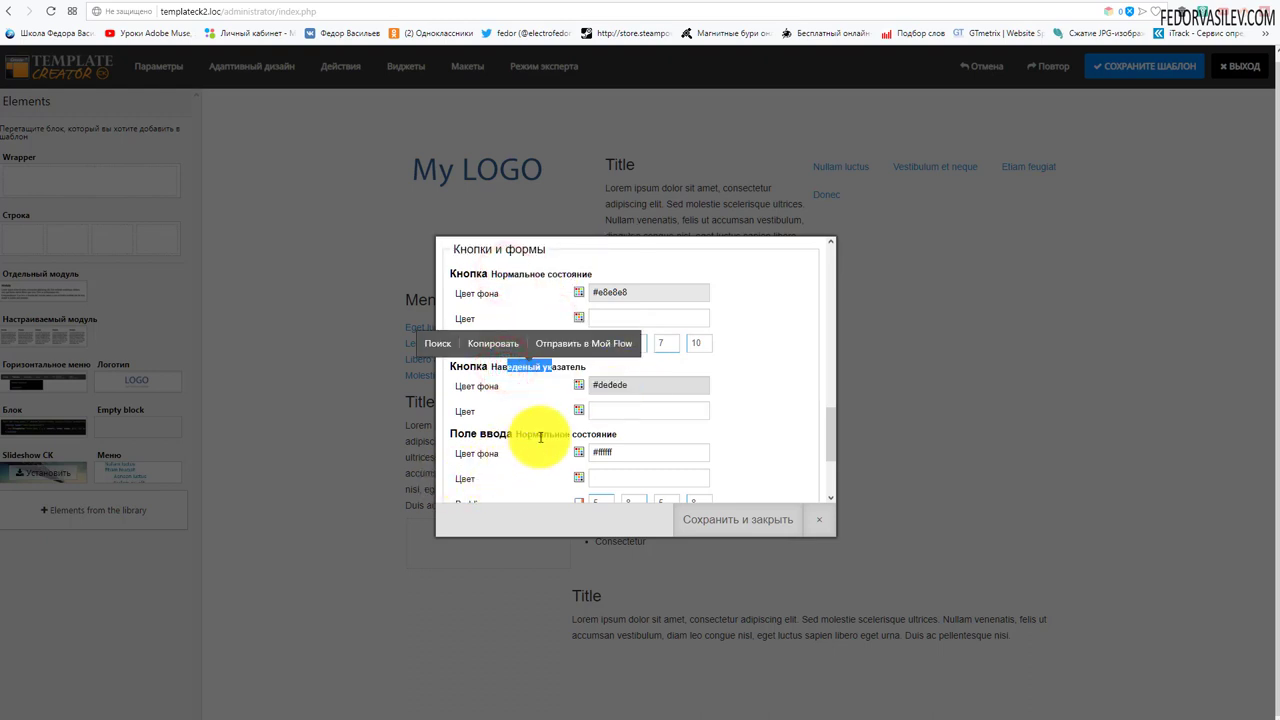
pyautogui.moveTo(545, 433); pyautogui.dragTo(607, 435)
pyautogui.scroll(-2, 620, 450)
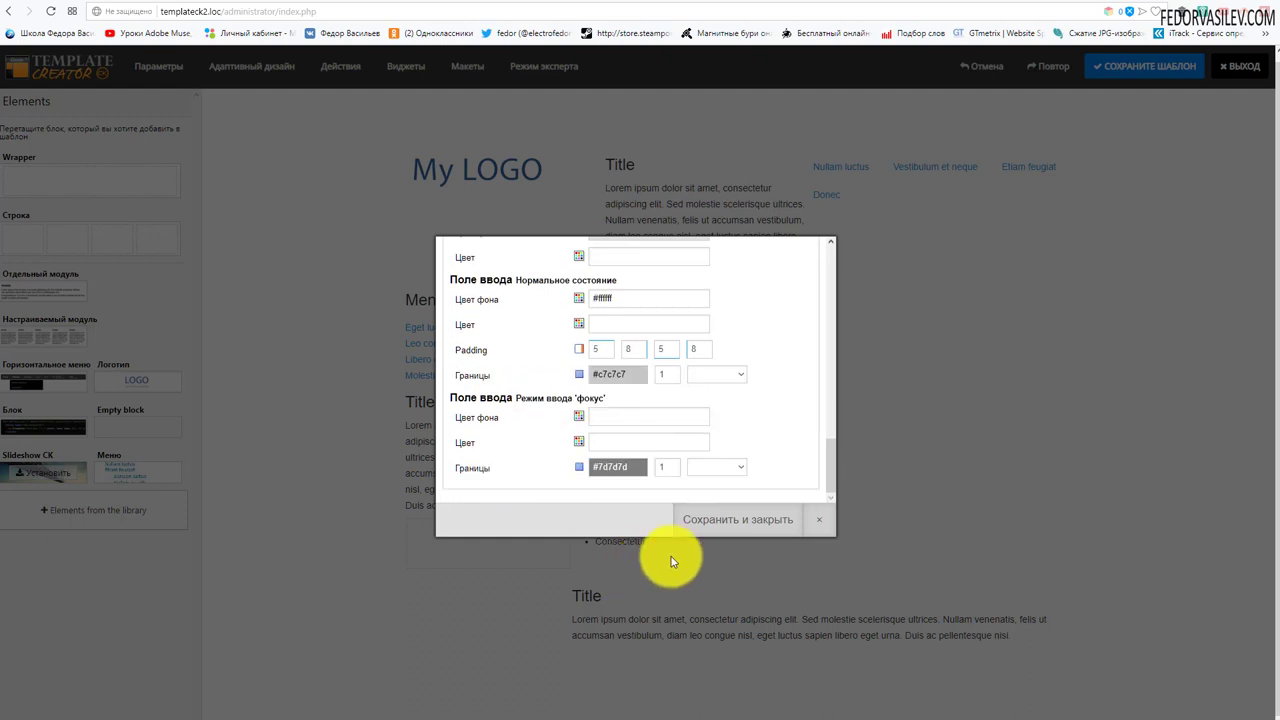
pyautogui.click(736, 527)
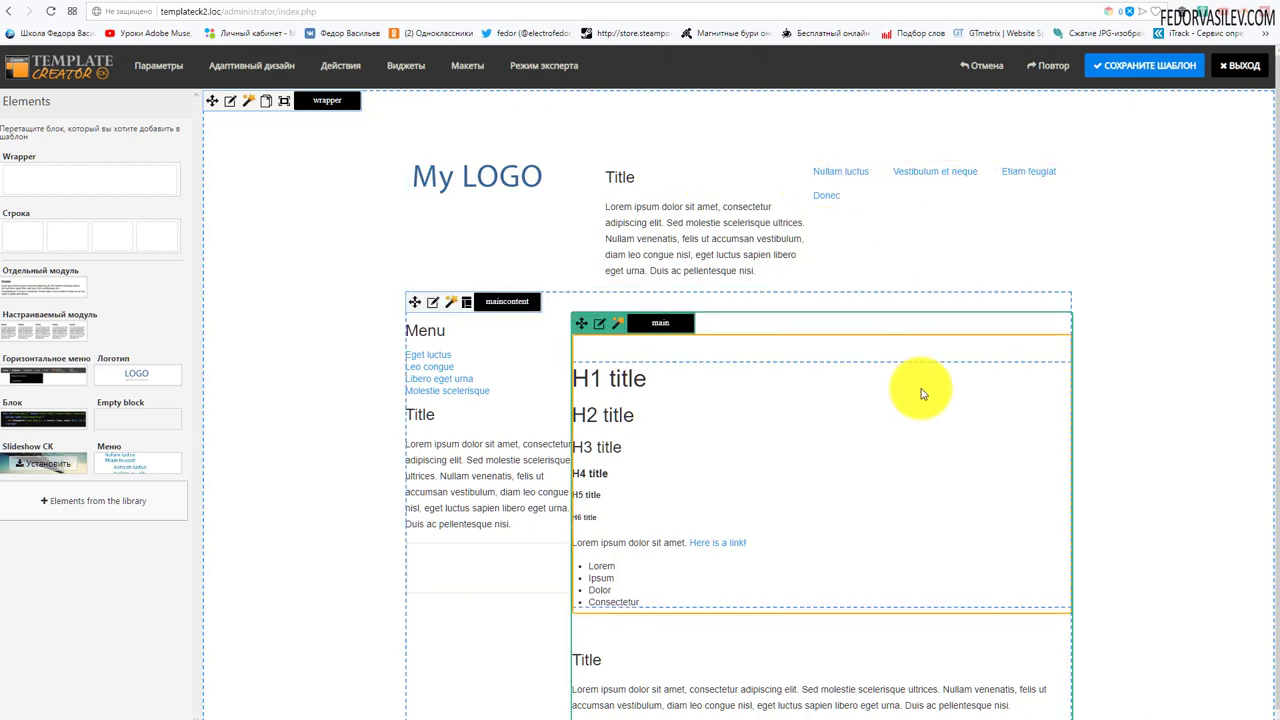
pyautogui.scroll(-1, 922, 393)
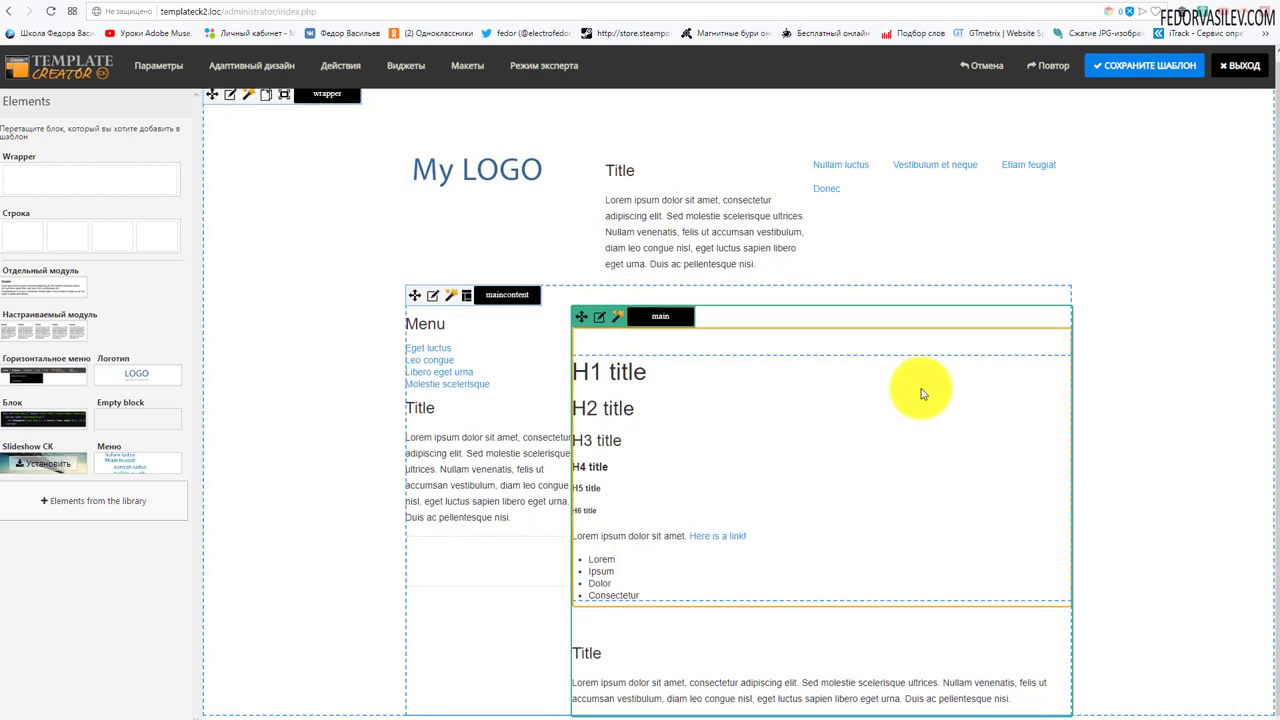
pyautogui.scroll(1, 920, 340)
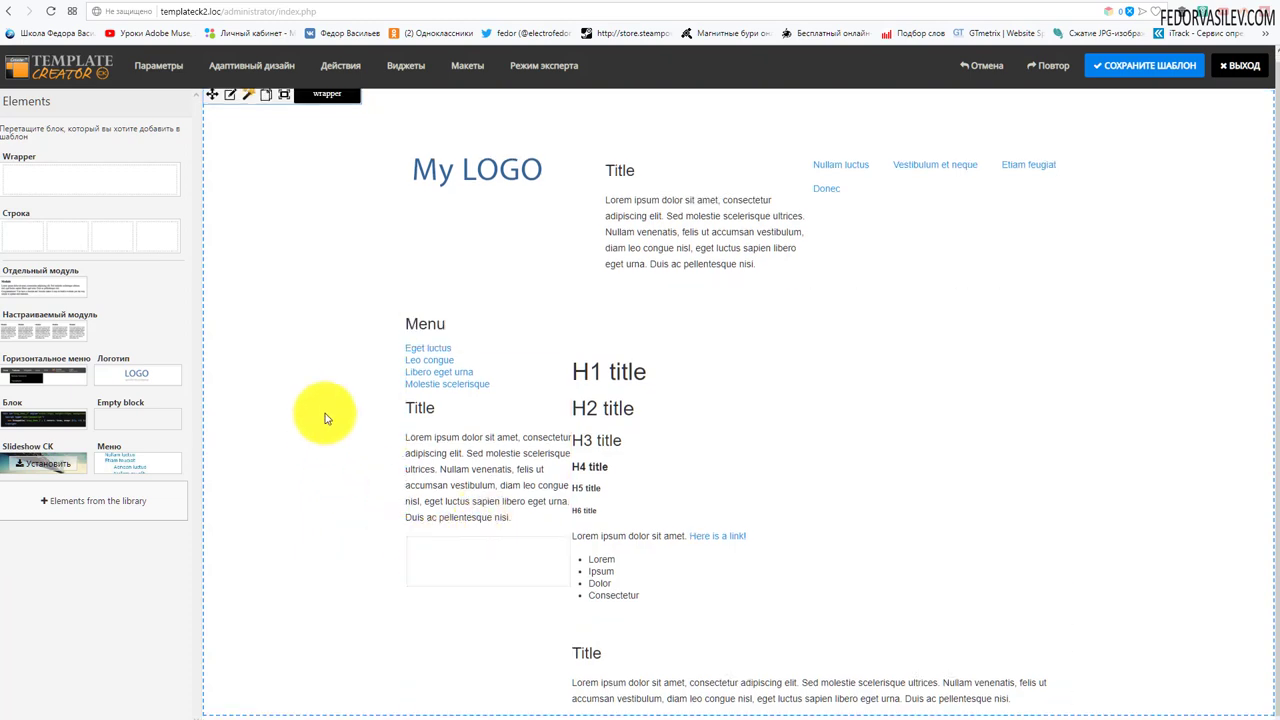
pyautogui.scroll(-1, 540, 198)
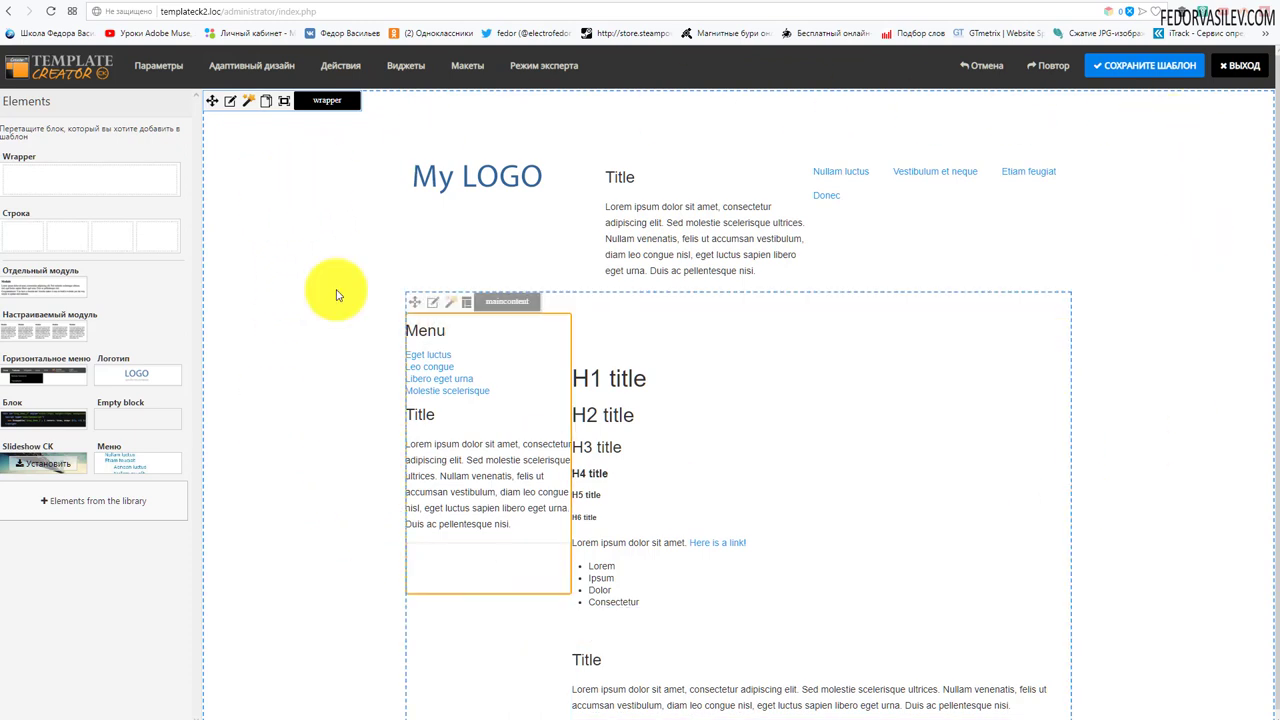
# - In the page wrapper's background settings, set gradient Colour 1 to pale yellow #fff678
pyautogui.click(233, 106)
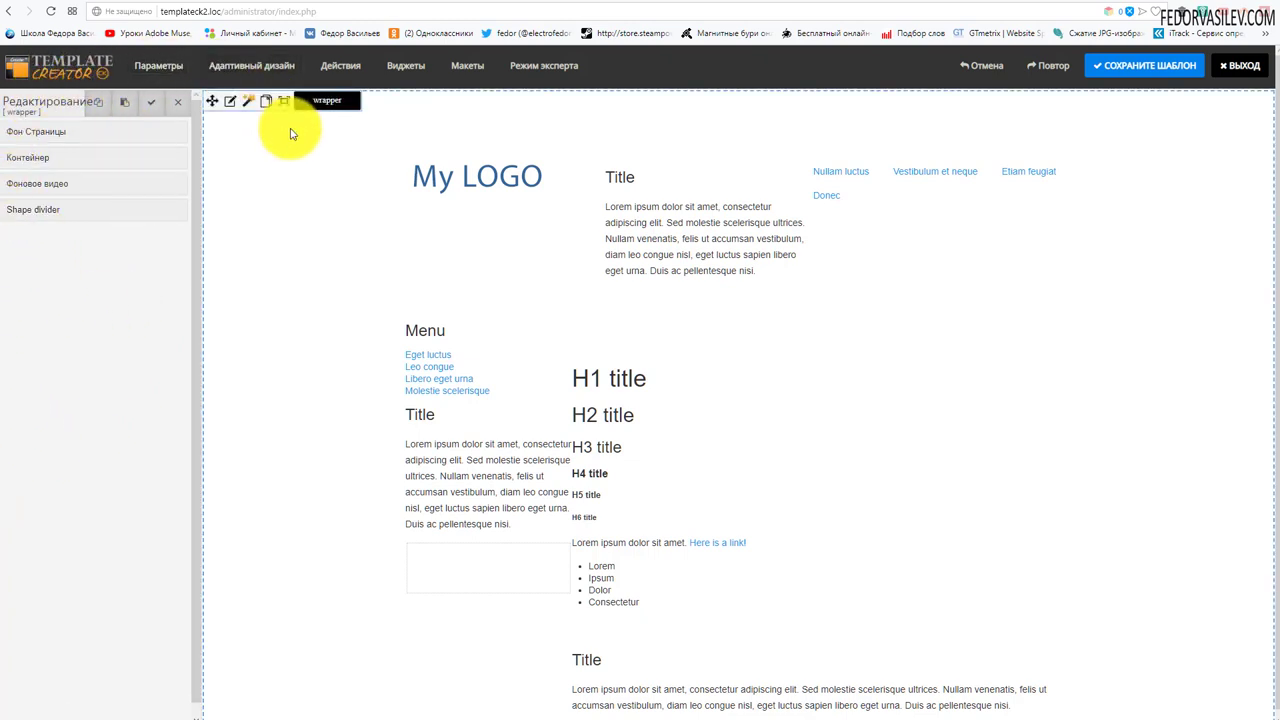
pyautogui.click(47, 139)
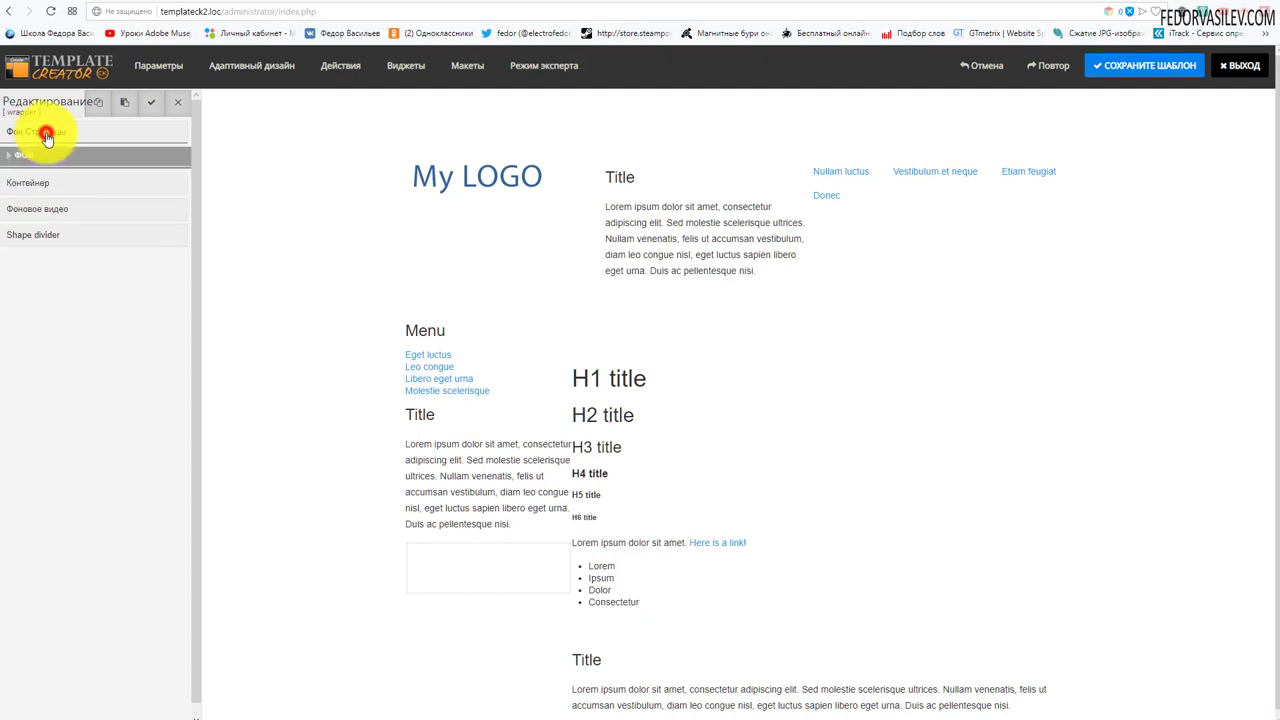
pyautogui.click(9, 157)
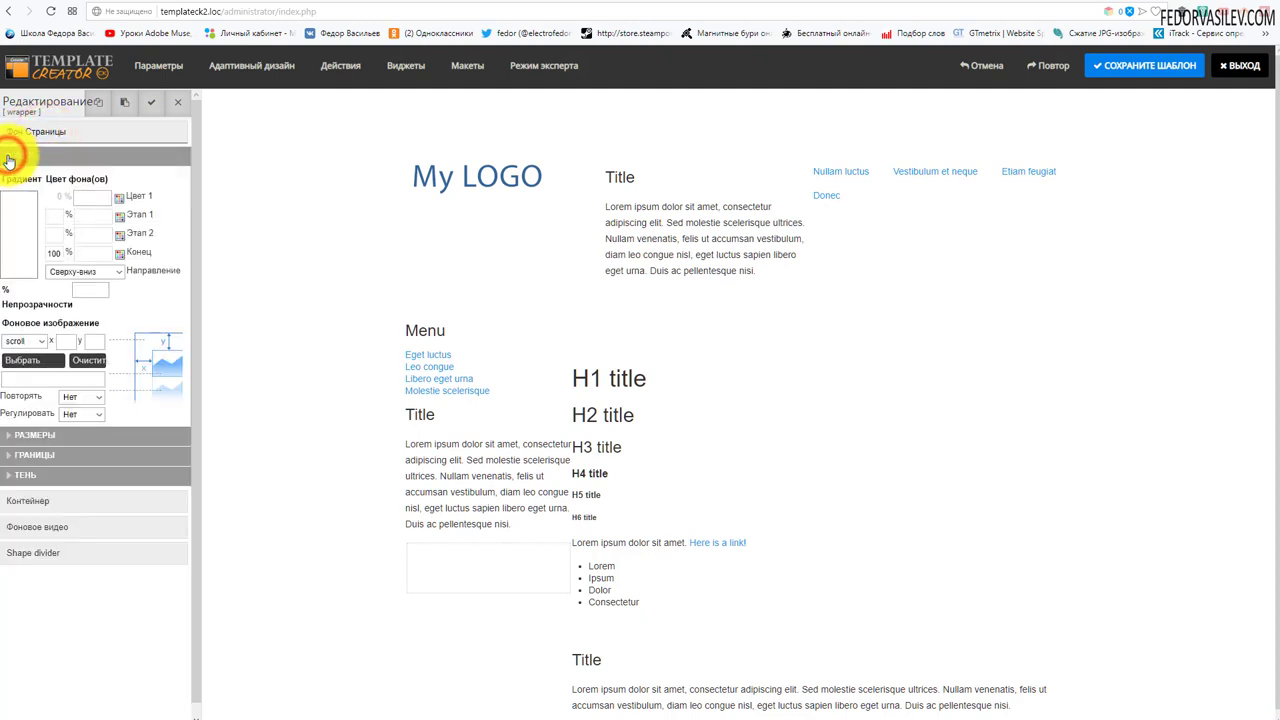
pyautogui.moveTo(22, 225); pyautogui.dragTo(60, 210)
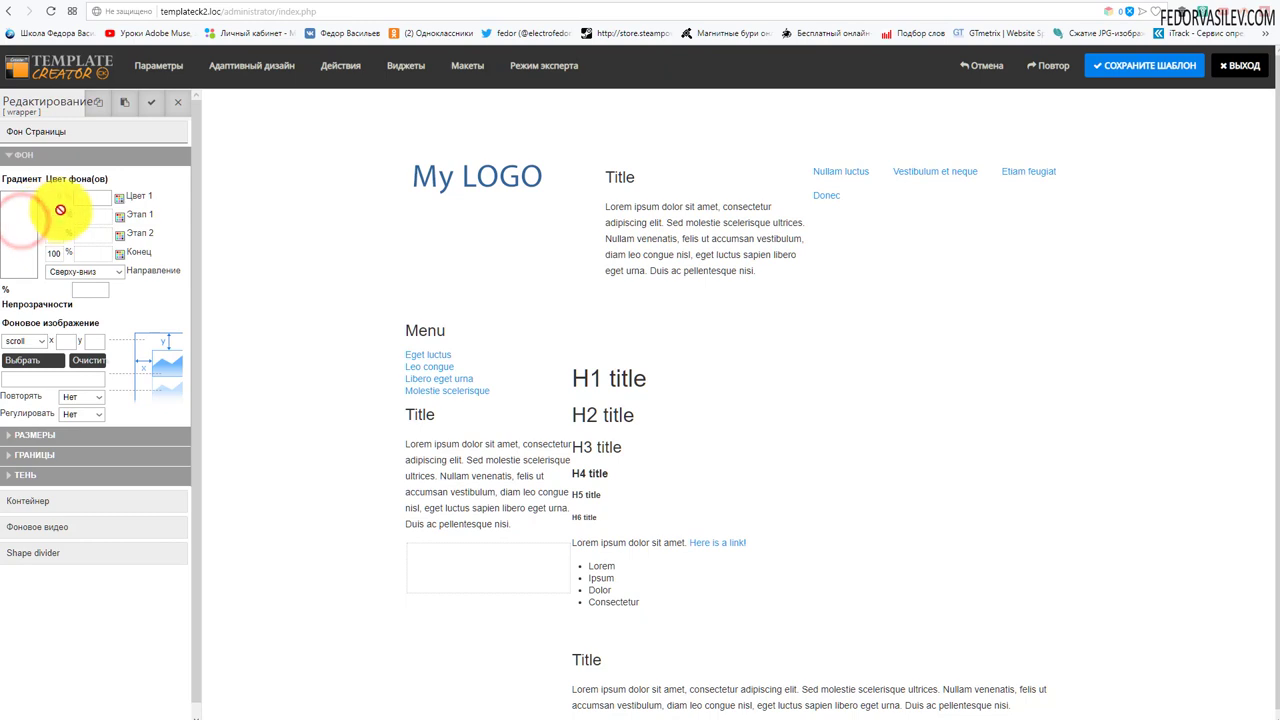
pyautogui.moveTo(57, 257); pyautogui.dragTo(87, 202)
pyautogui.click(87, 200)
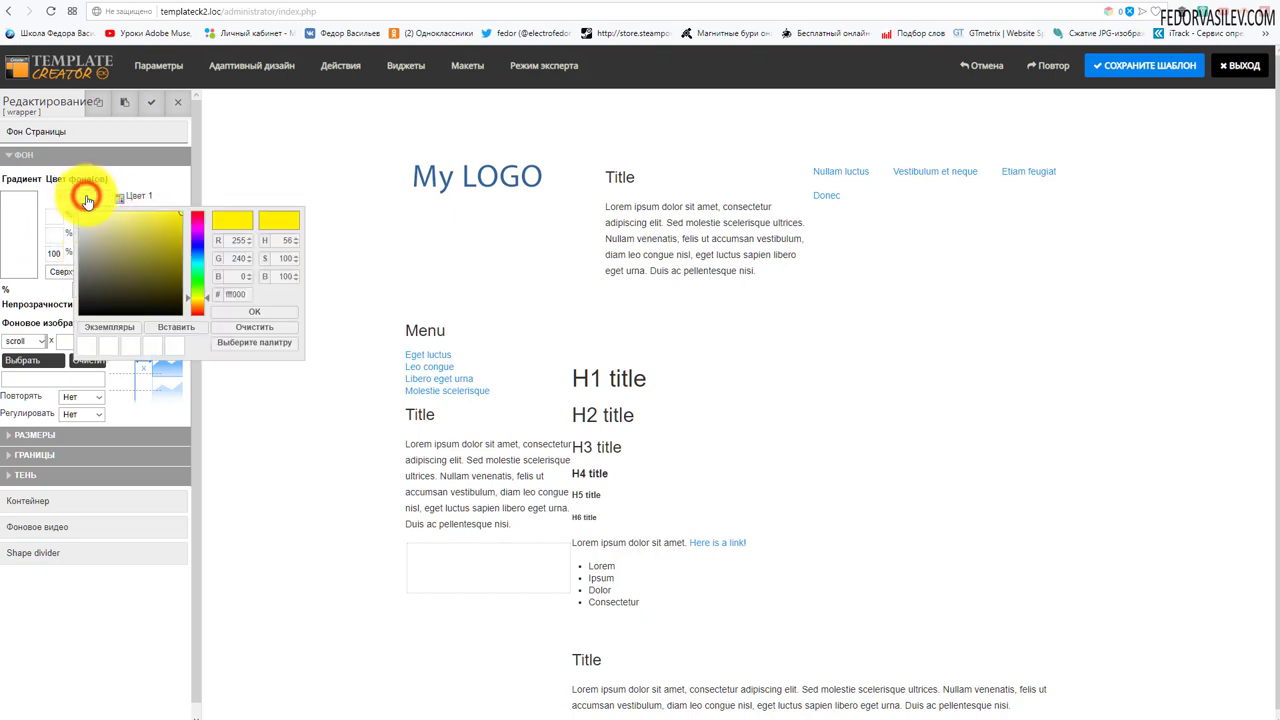
pyautogui.moveTo(102, 249)
pyautogui.mouseDown()
pyautogui.moveTo(132, 217)
pyautogui.moveTo(160, 246)
pyautogui.mouseUp()
pyautogui.click(160, 240)
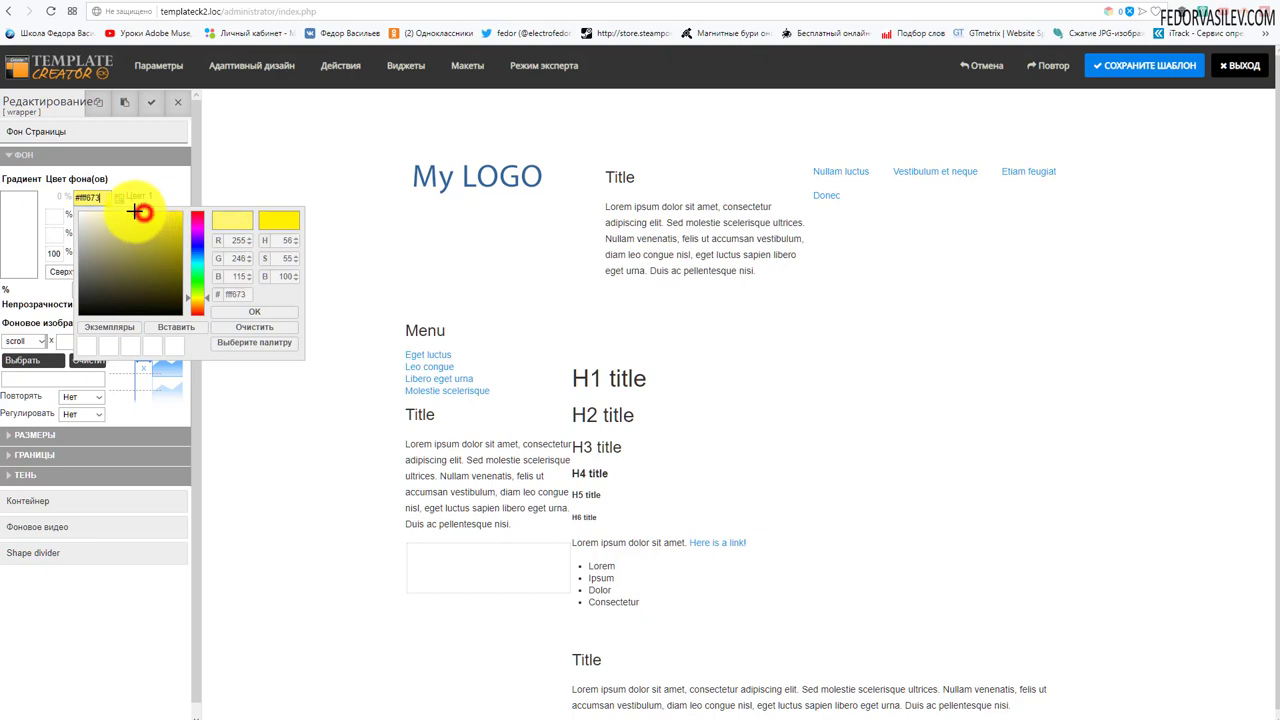
pyautogui.moveTo(136, 211); pyautogui.dragTo(133, 213)
pyautogui.click(224, 312)
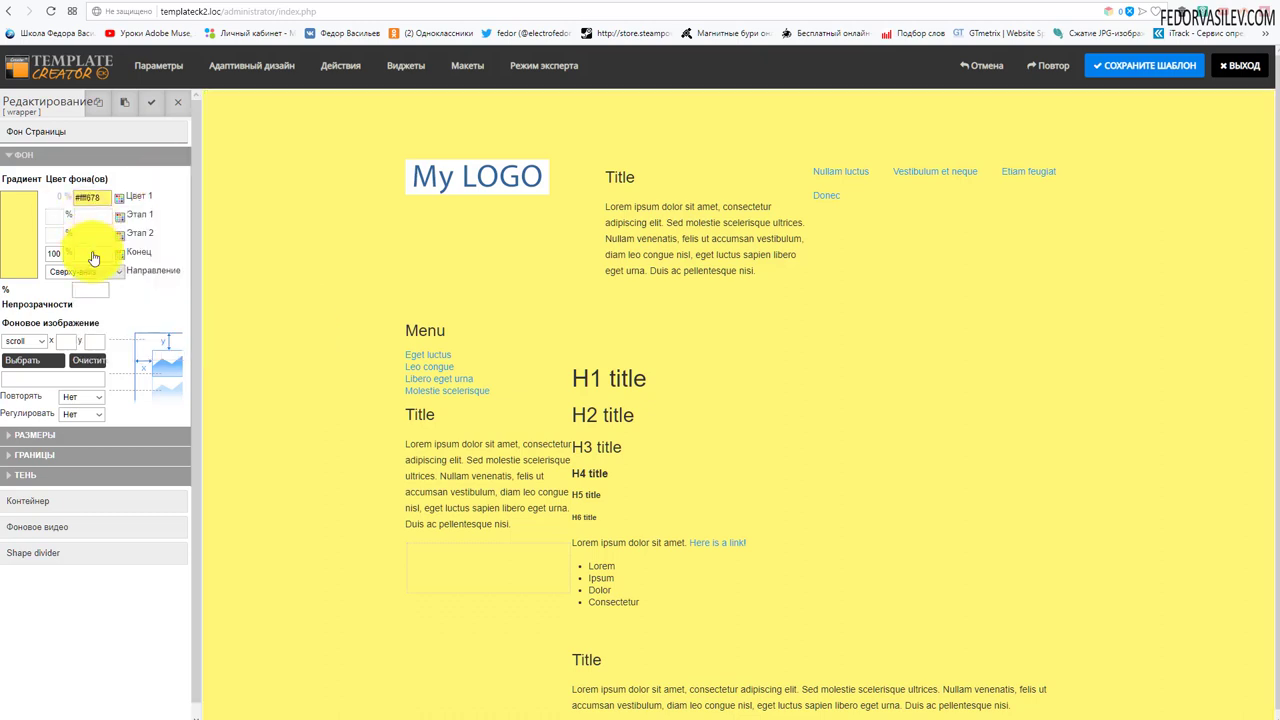
# - Set the gradient end colour to lavender #a19eff and close the colour chooser
pyautogui.click(92, 258)
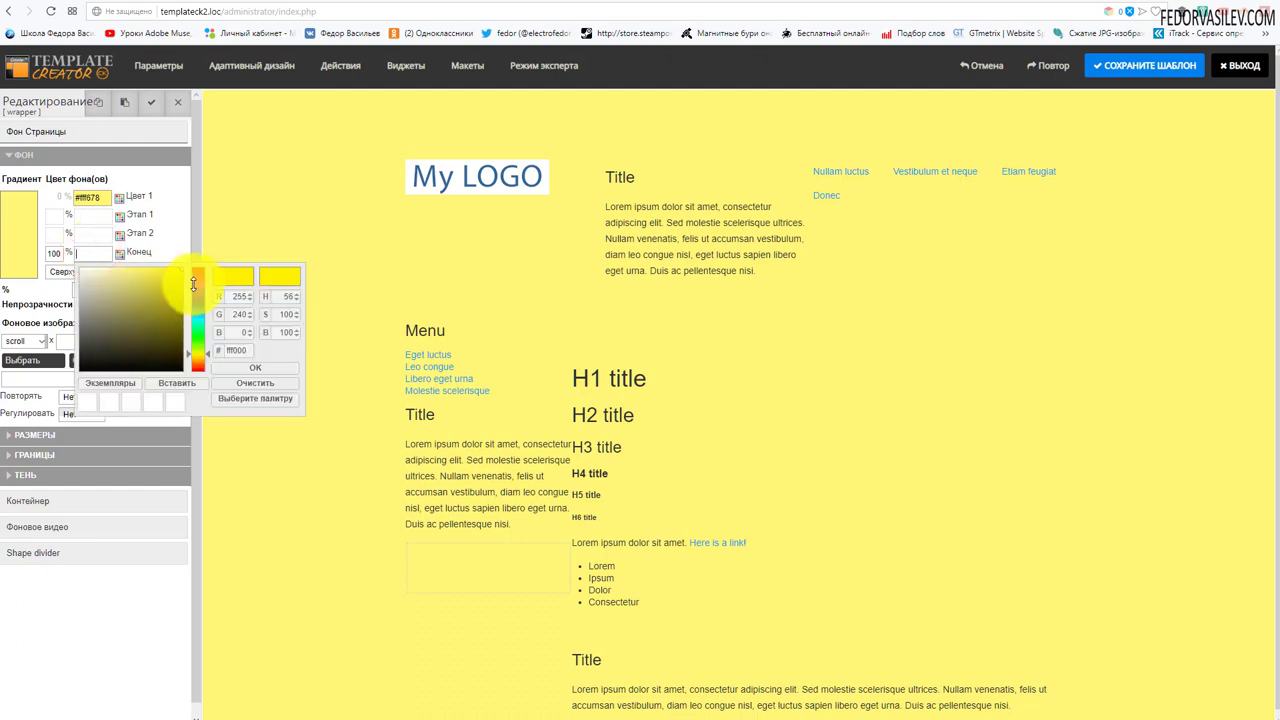
pyautogui.click(194, 300)
pyautogui.moveTo(109, 271); pyautogui.dragTo(118, 268)
pyautogui.click(240, 366)
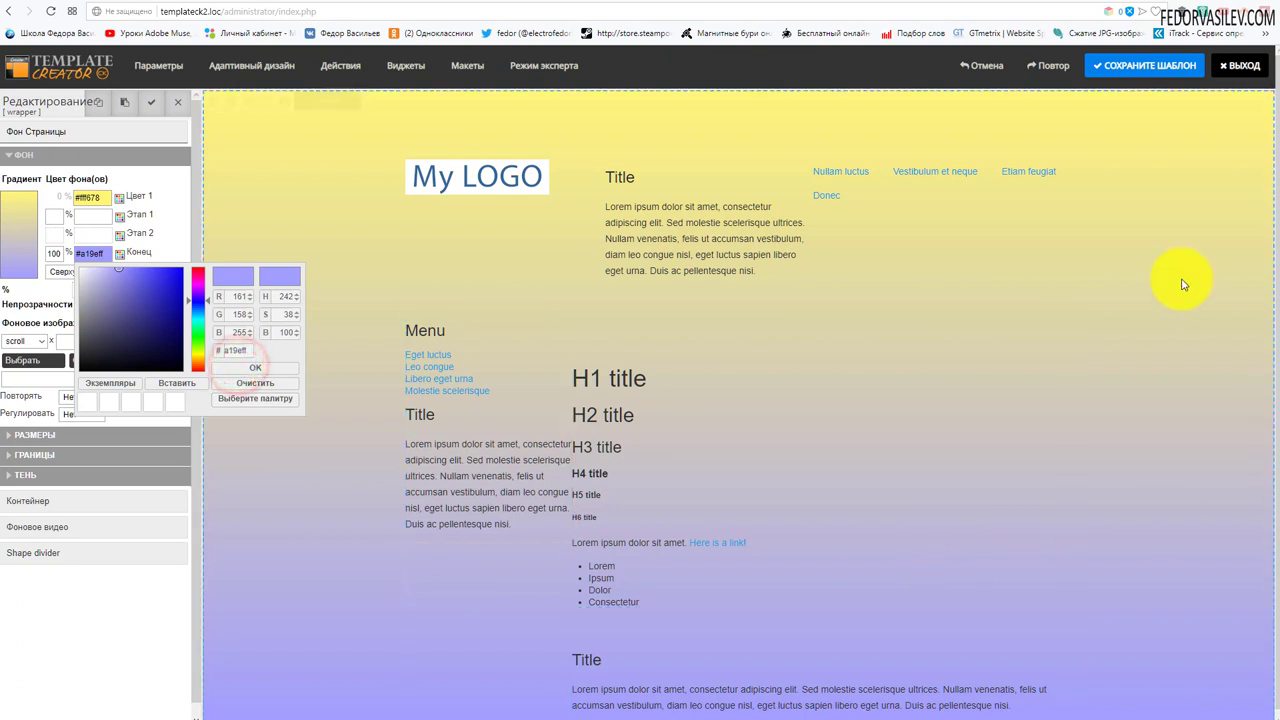
pyautogui.click(259, 369)
pyautogui.click(203, 436)
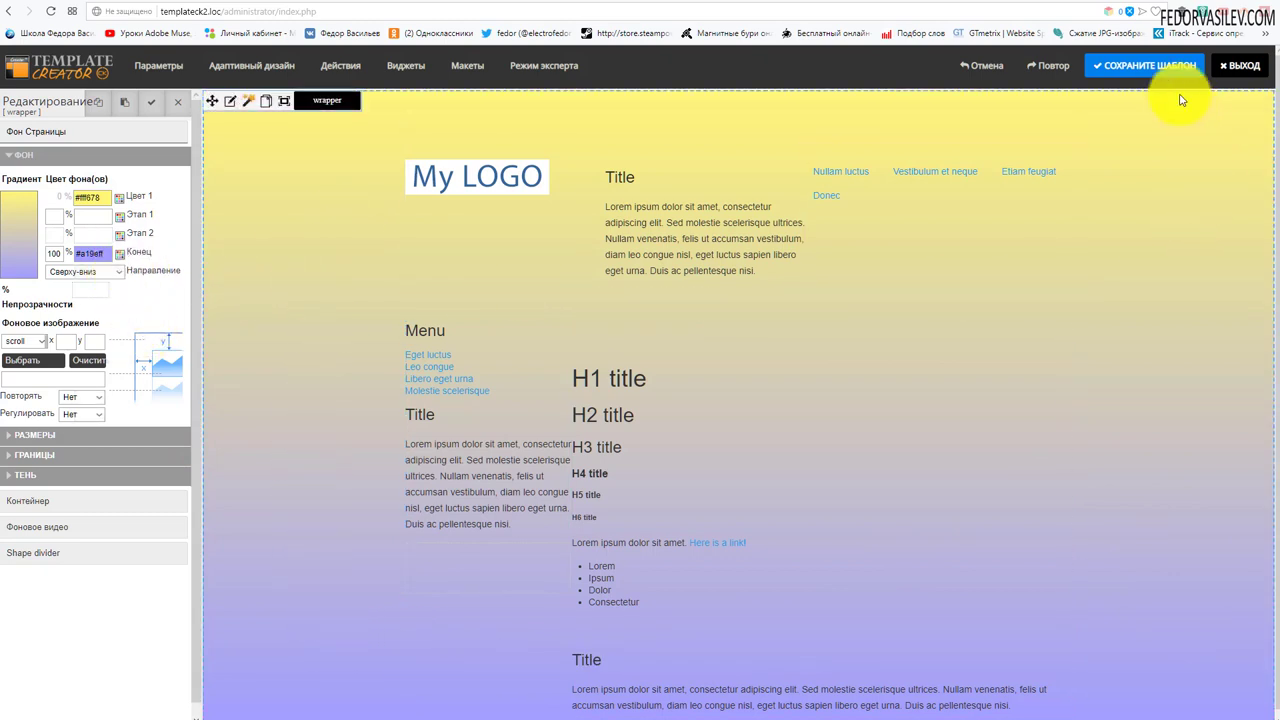
# - Save the gradient template, exit the editor, and reopen it from the template list
pyautogui.click(1138, 70)
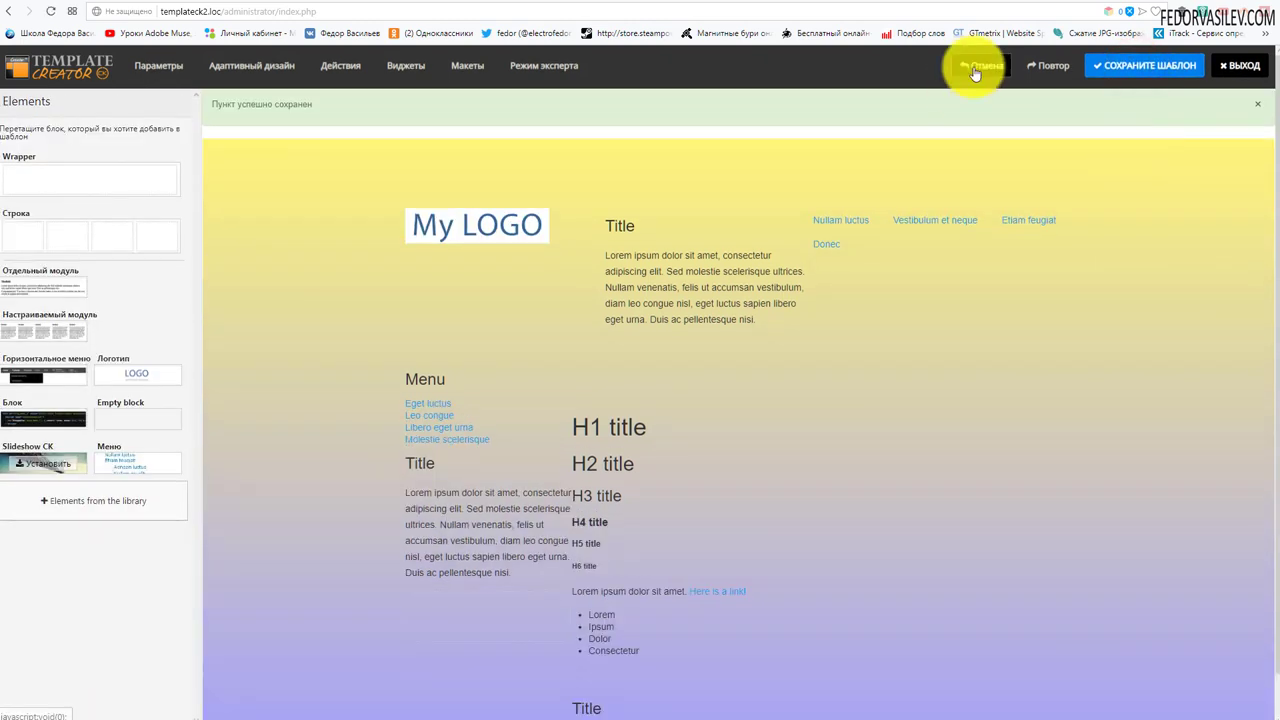
pyautogui.click(1238, 65)
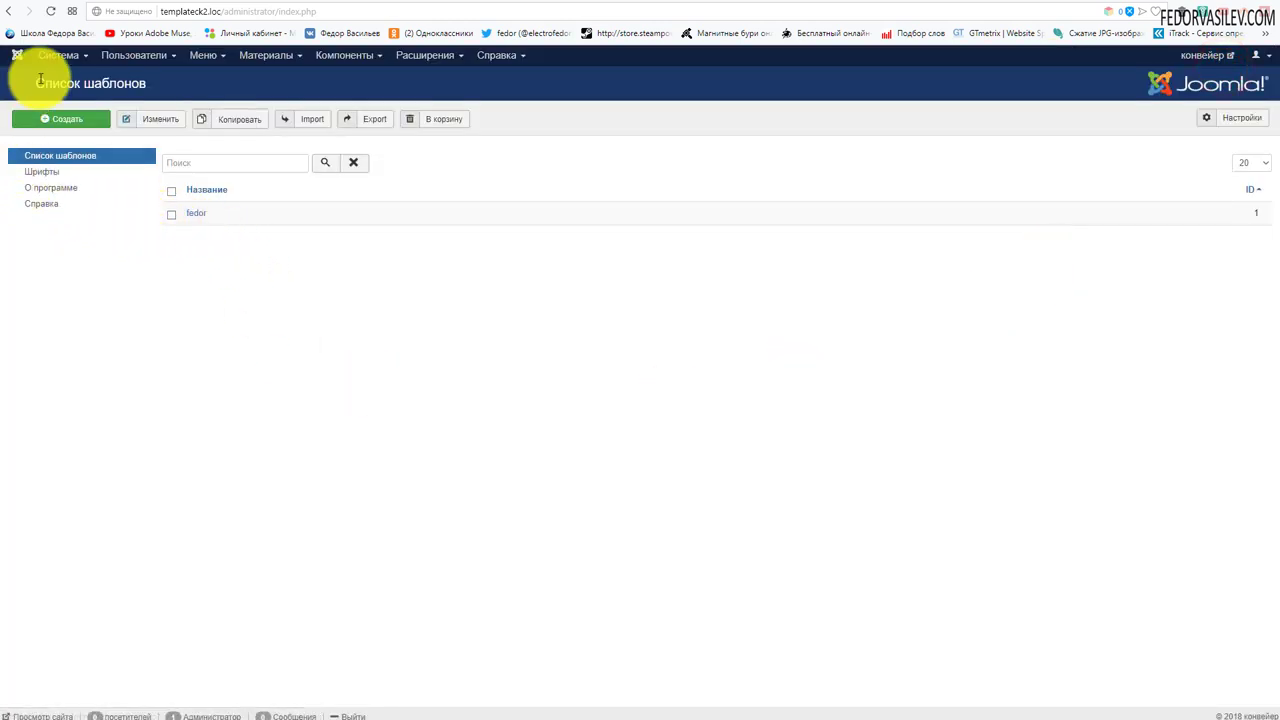
pyautogui.click(196, 216)
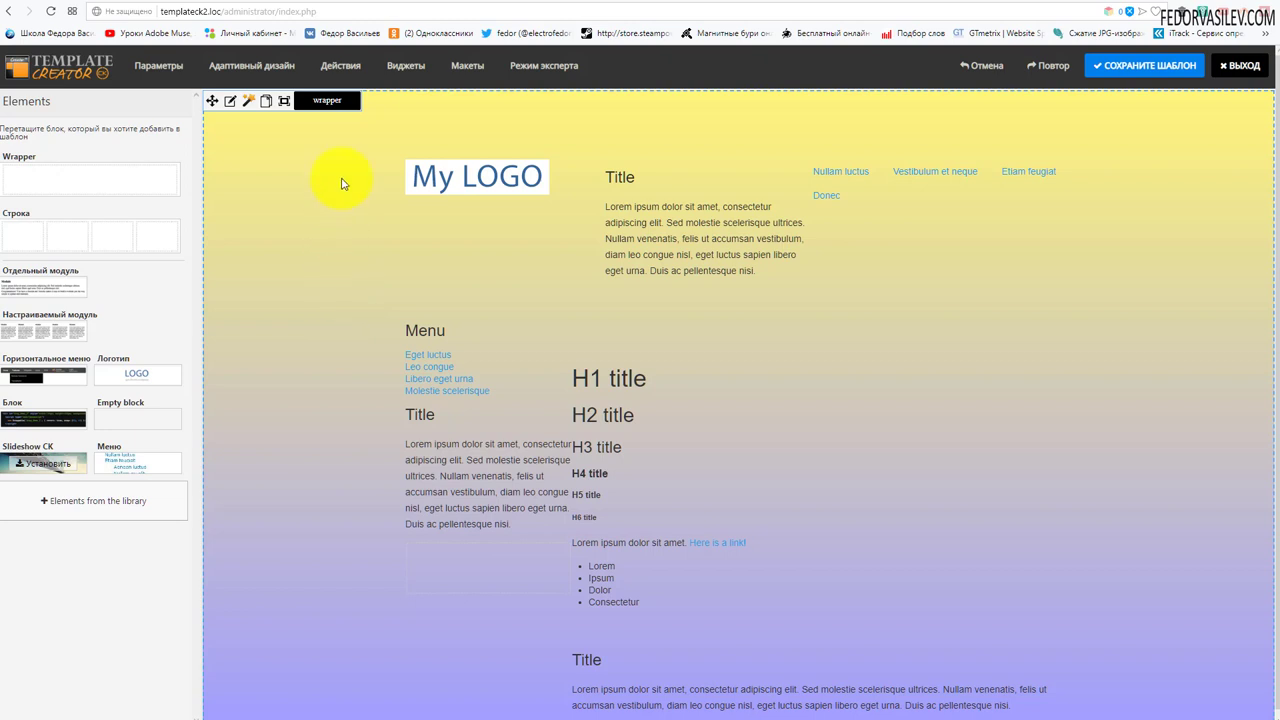
pyautogui.click(362, 68)
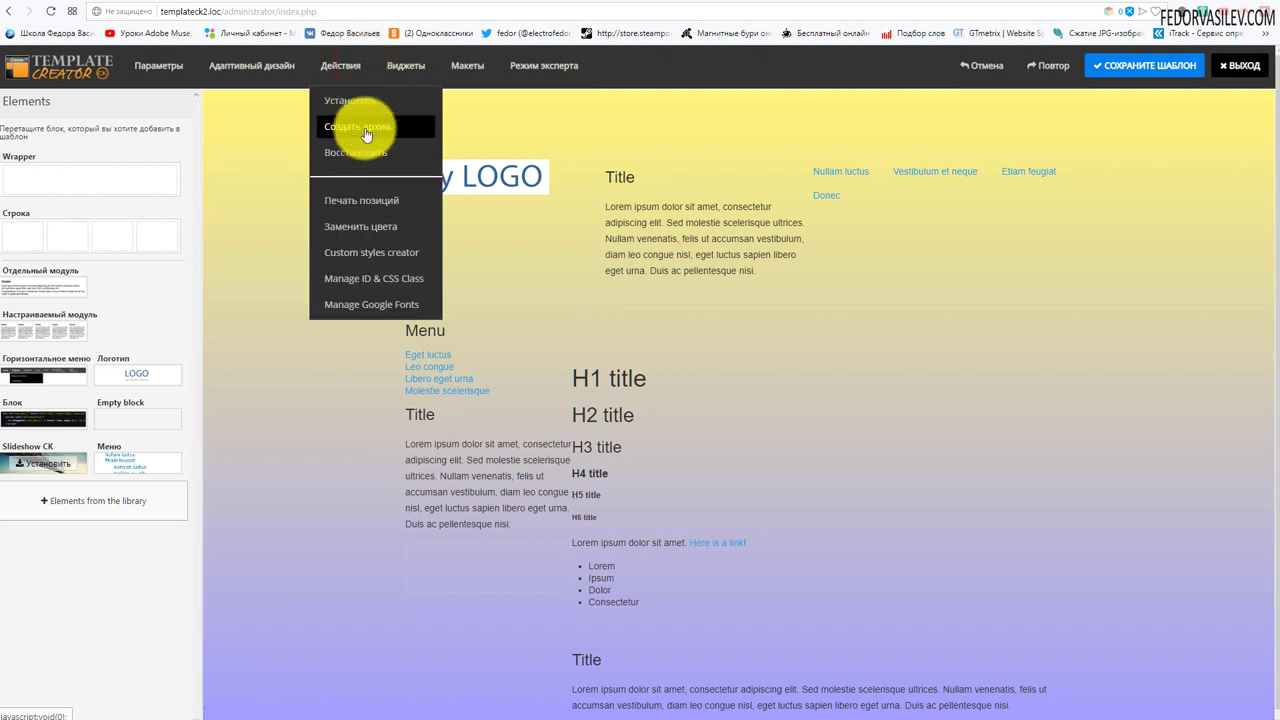
# - Build the template's ZIP archive with Действия > Создать архив and review the log's logo_fake.png errors
pyautogui.click(368, 130)
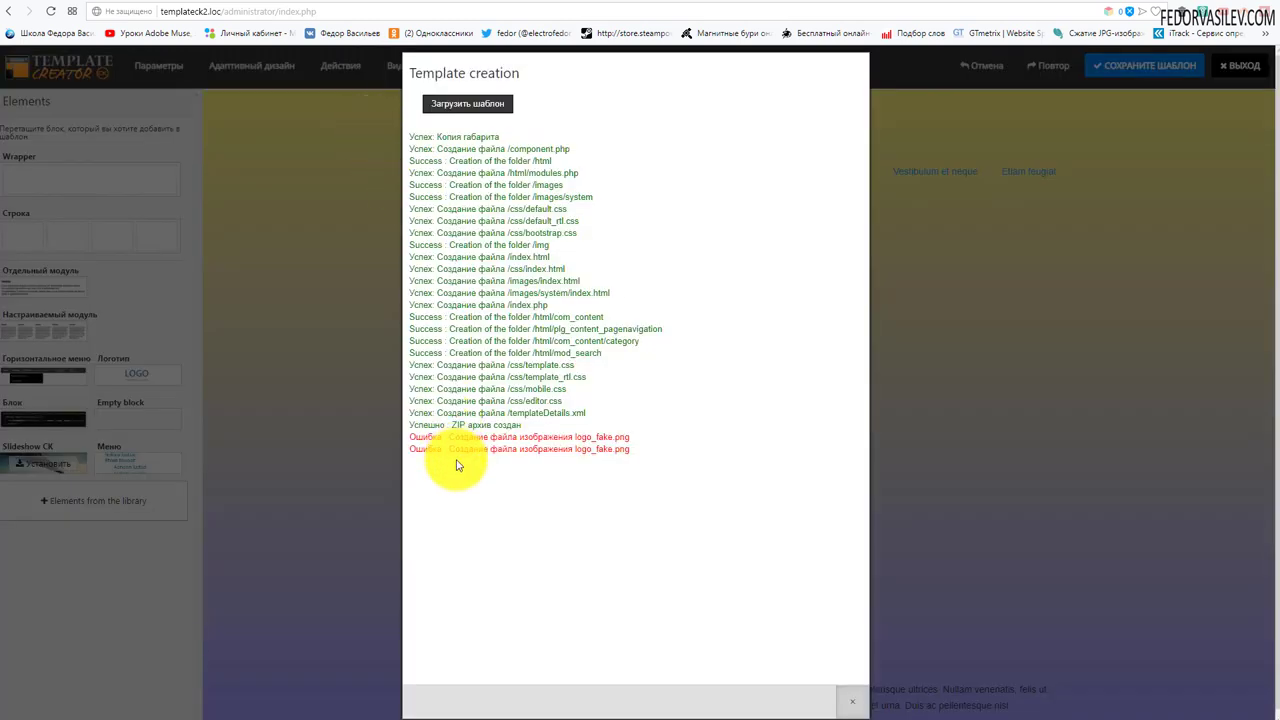
pyautogui.moveTo(545, 447); pyautogui.dragTo(489, 448)
pyautogui.click(646, 491)
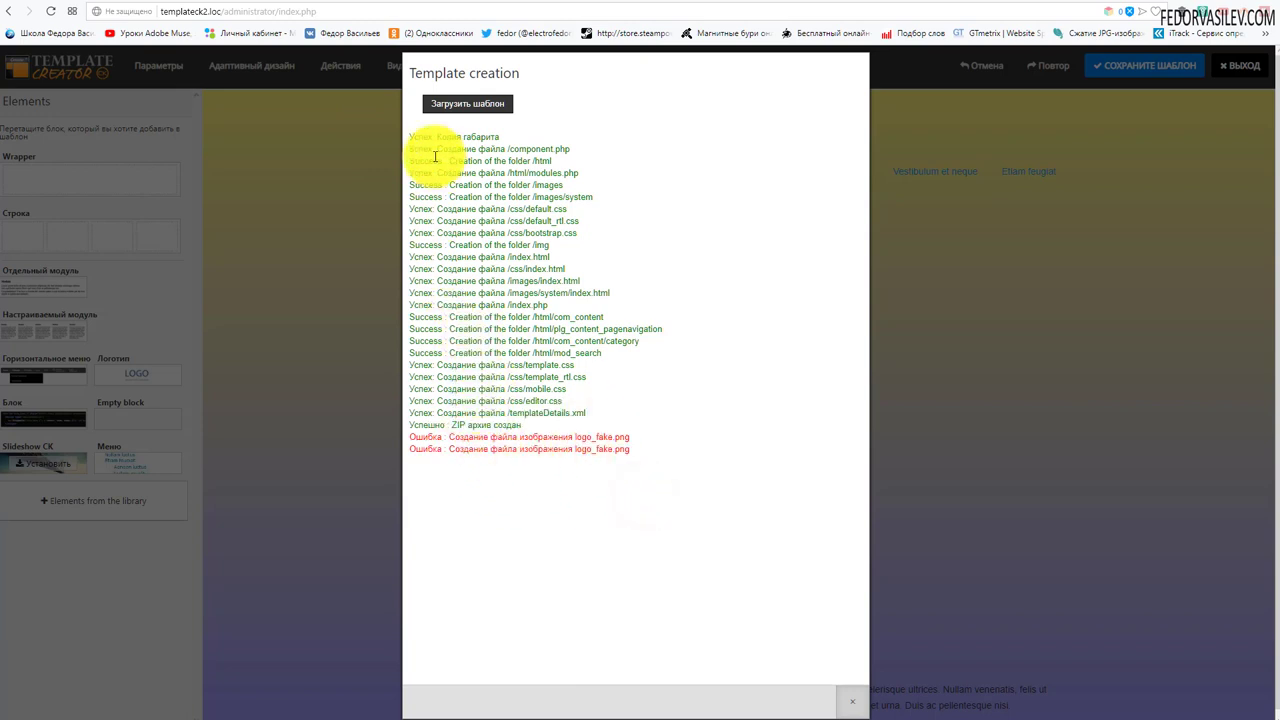
# - Download the template ZIP into the chosen folder and close the Template creation log
pyautogui.click(460, 106)
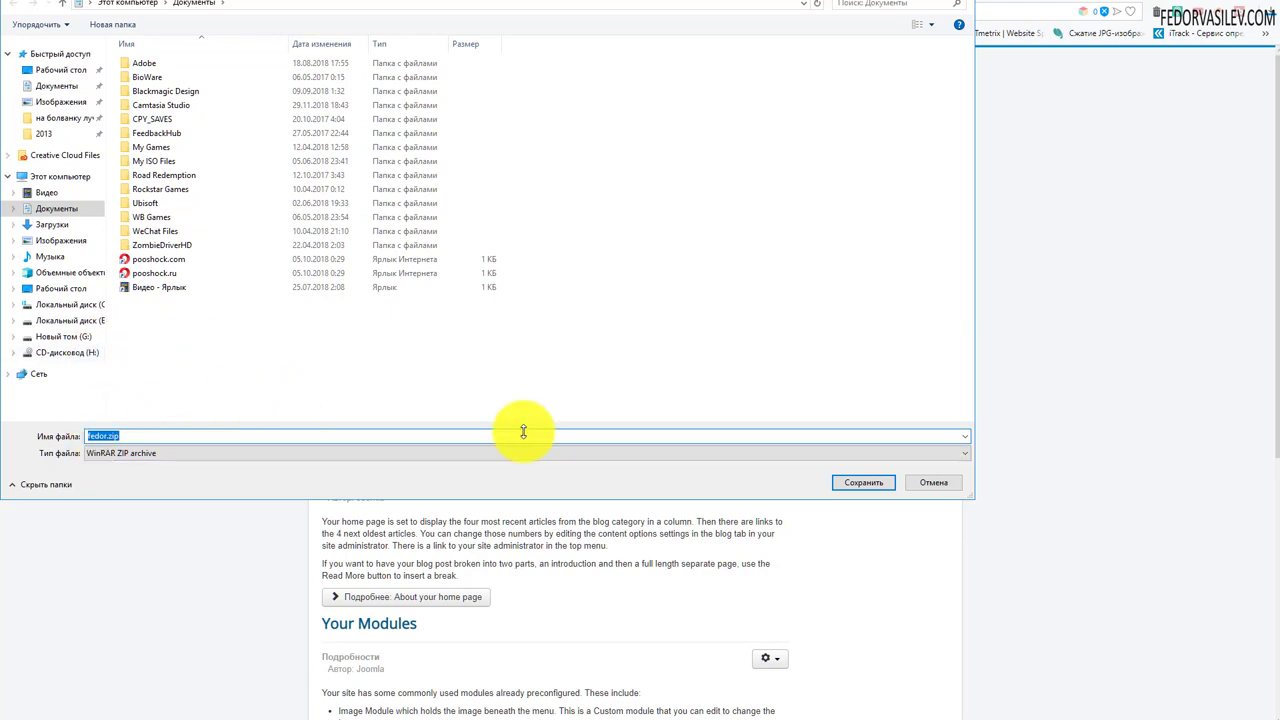
pyautogui.click(851, 486)
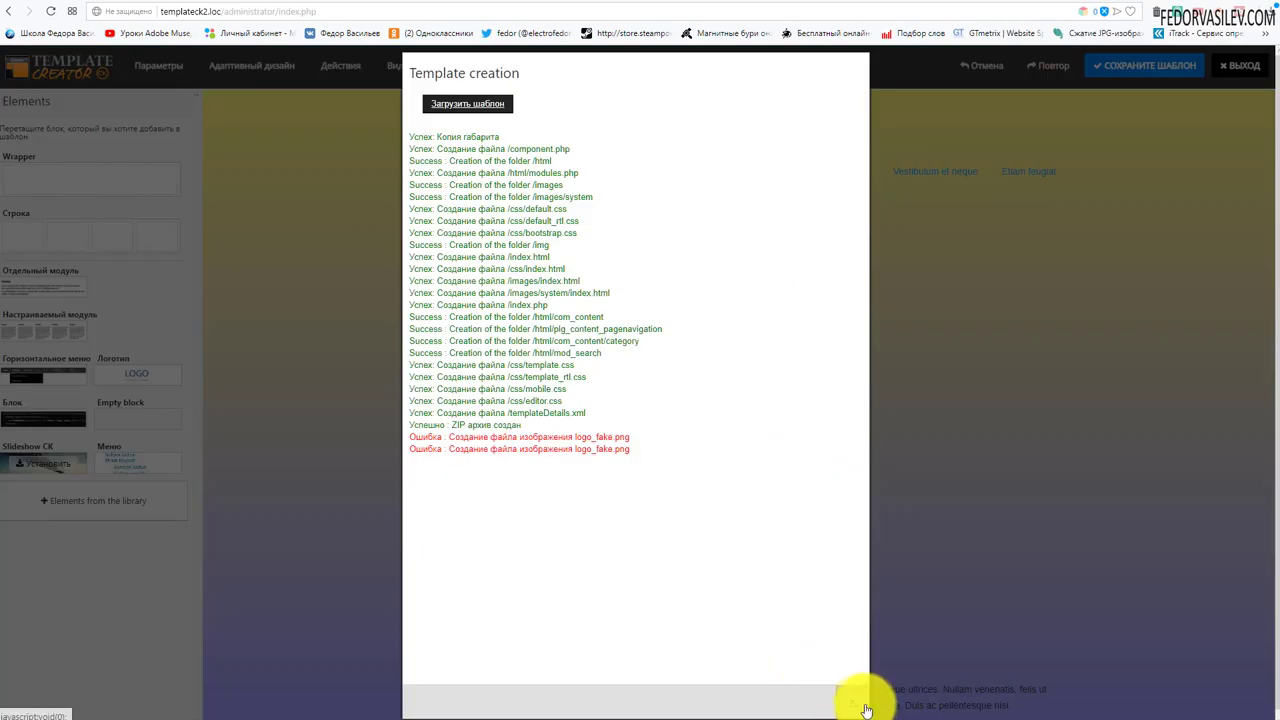
pyautogui.click(855, 700)
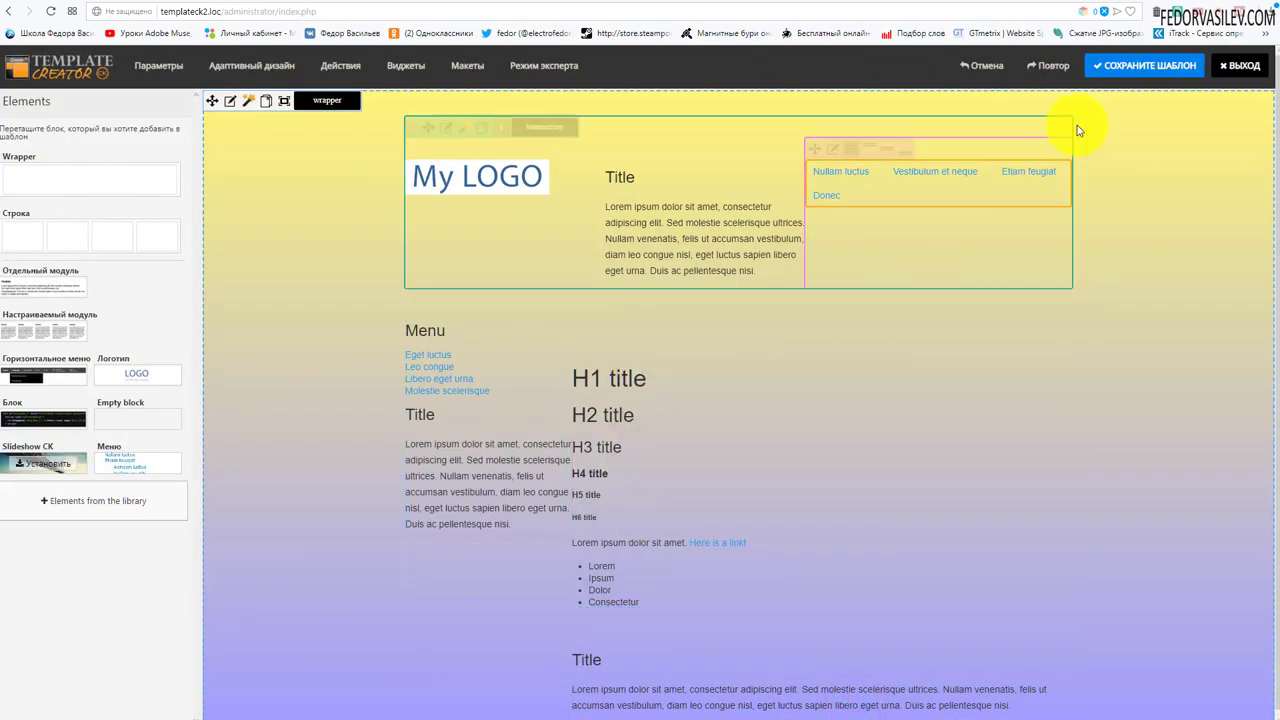
# - Exit the template editor, open the Extension Manager Install page, and select the downloaded ZIP in Explorer
pyautogui.click(1222, 70)
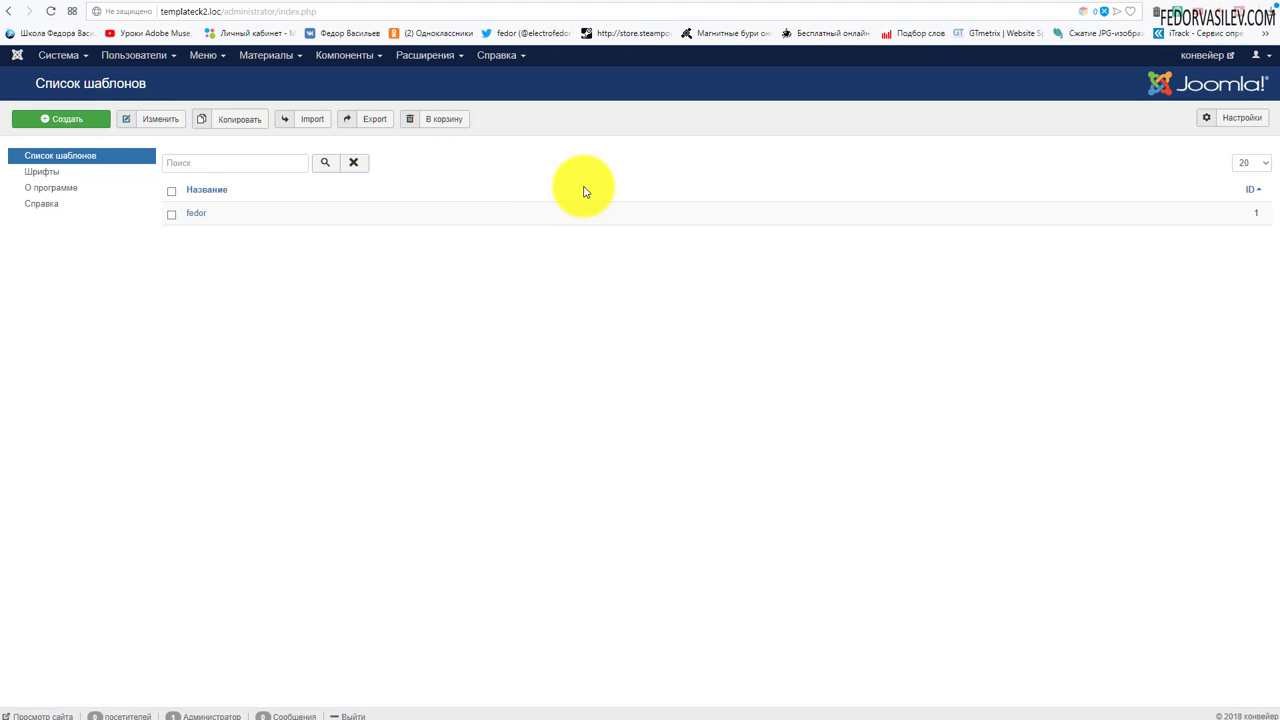
pyautogui.click(441, 60)
pyautogui.moveTo(466, 83)
pyautogui.click(529, 82)
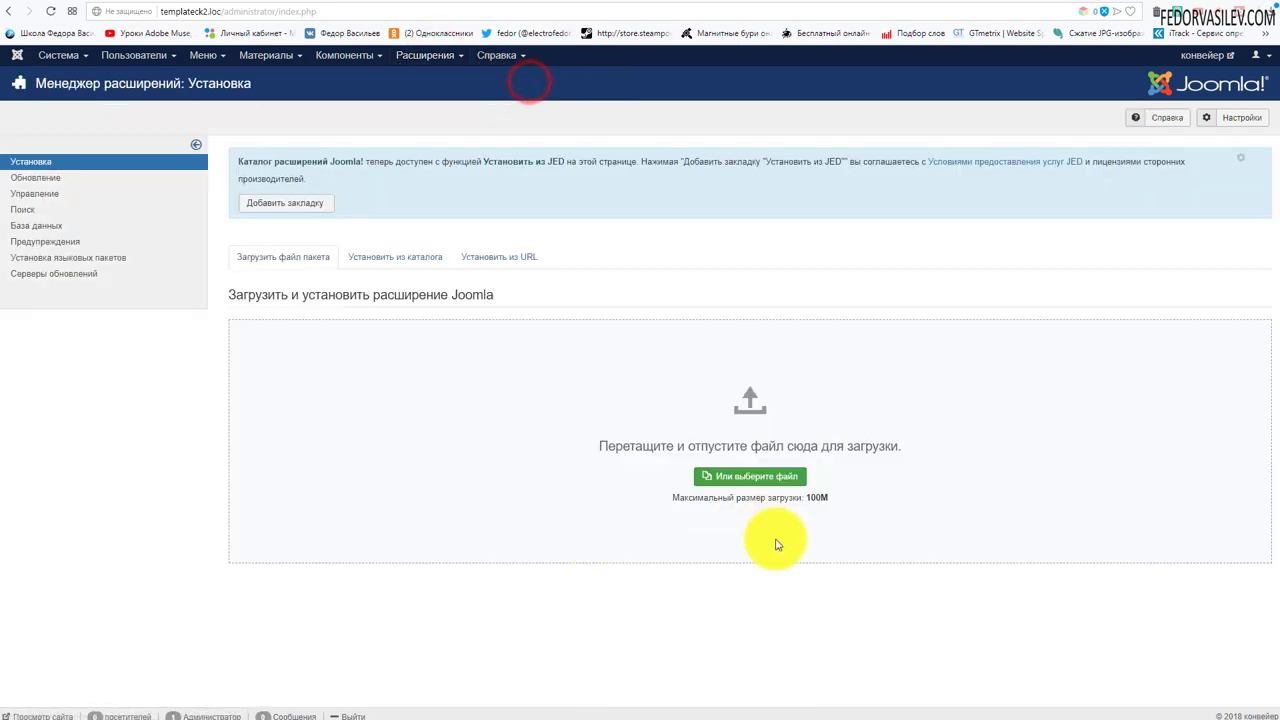
pyautogui.hotkey('alt', 'Tab')
pyautogui.click(30, 70)
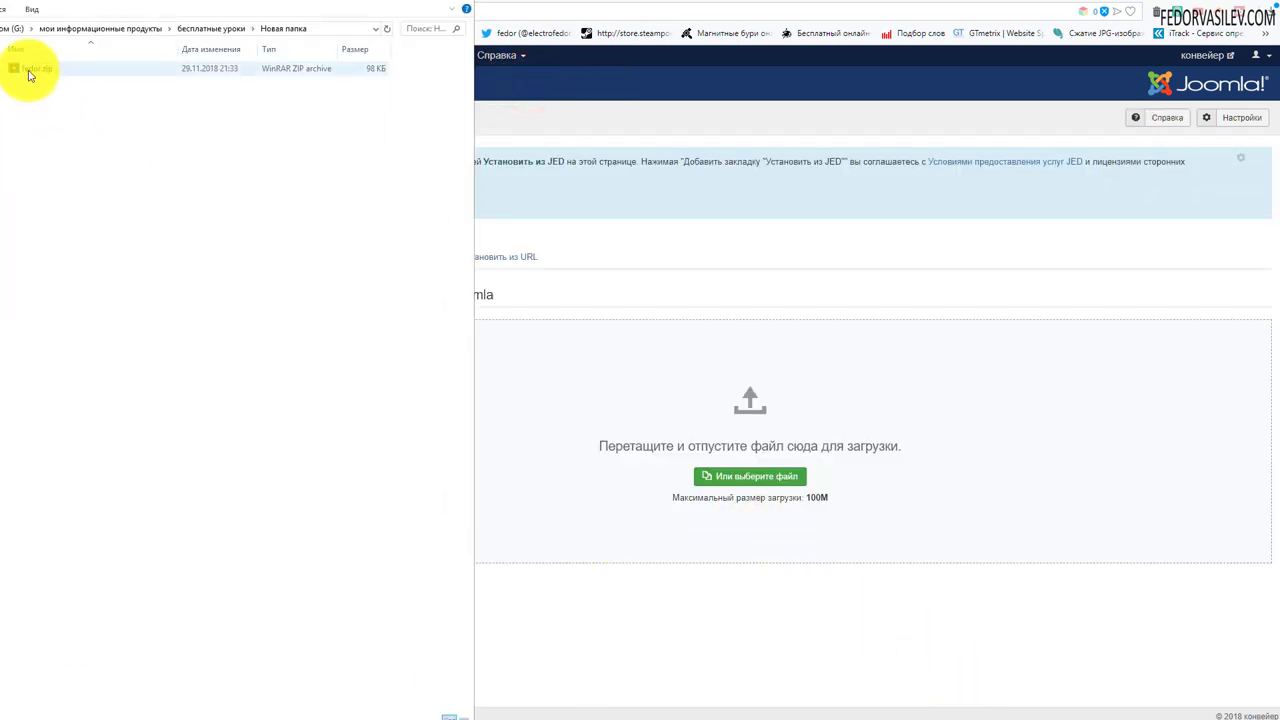
# - Open fedor.zip from its context menu to inspect the archive contents, then close the viewer
pyautogui.rightClick(30, 72)
pyautogui.click(57, 71)
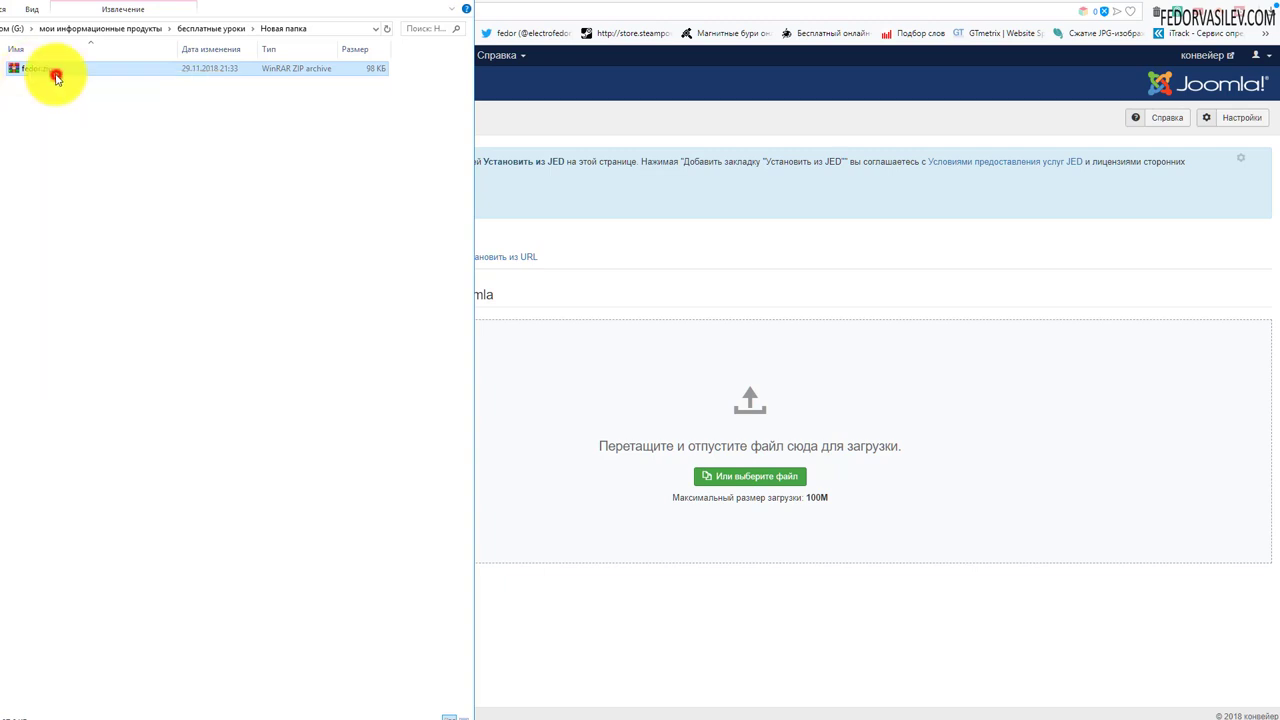
pyautogui.rightClick(62, 80)
pyautogui.click(62, 83)
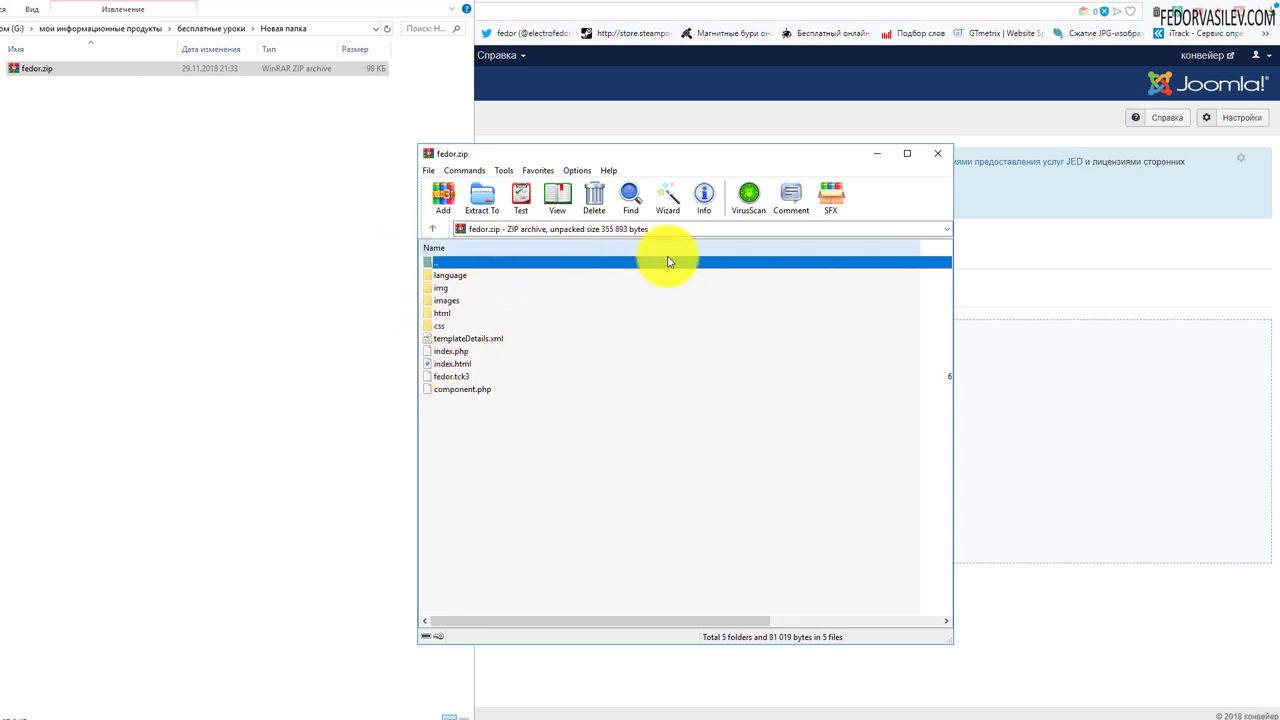
pyautogui.click(933, 154)
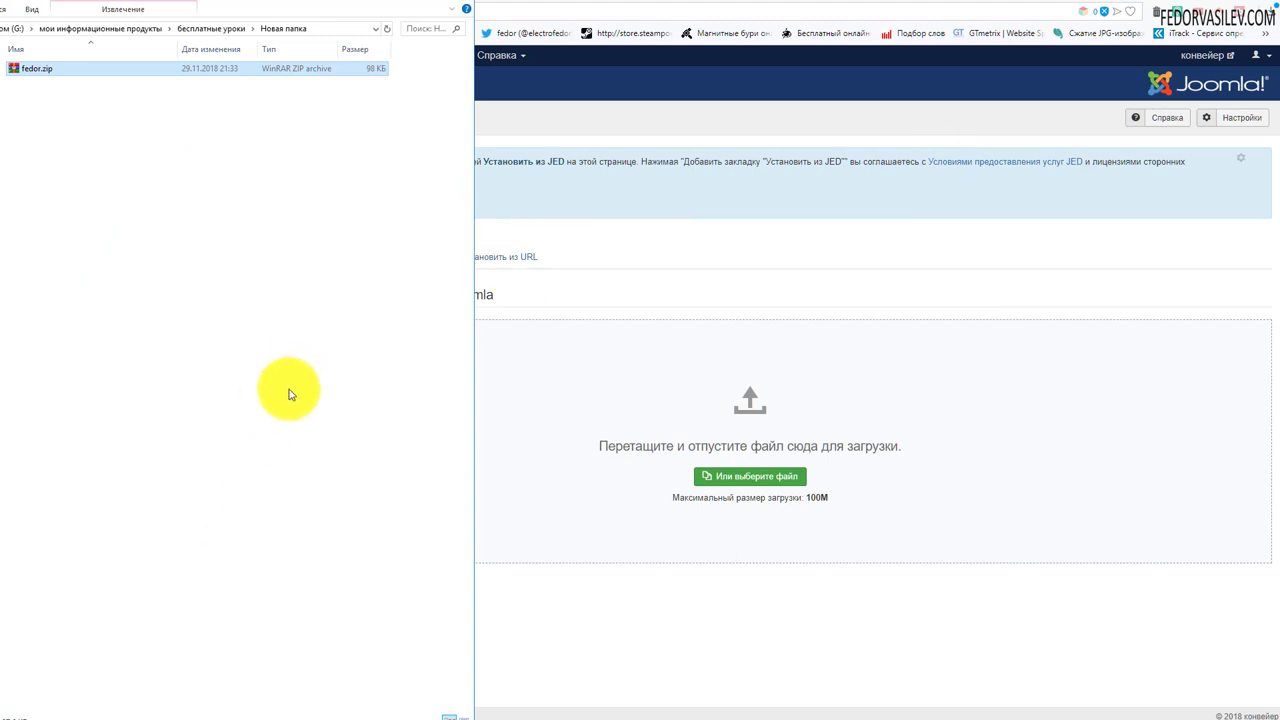
# - Drop fedor.zip onto the Joomla install area to install DemotemplateforTemplateCreatorCKv3 successfully
pyautogui.moveTo(25, 69); pyautogui.dragTo(600, 364)
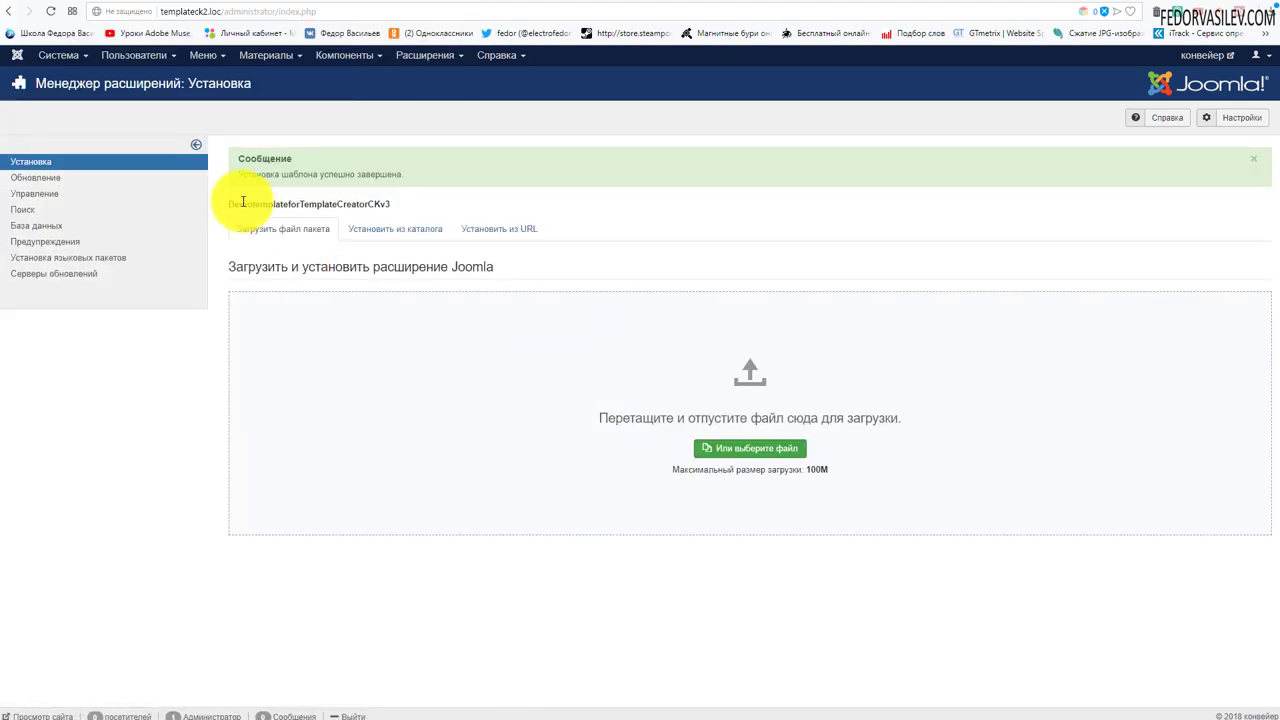
pyautogui.moveTo(257, 174); pyautogui.dragTo(239, 174)
pyautogui.moveTo(365, 173); pyautogui.dragTo(517, 172)
pyautogui.click(265, 173)
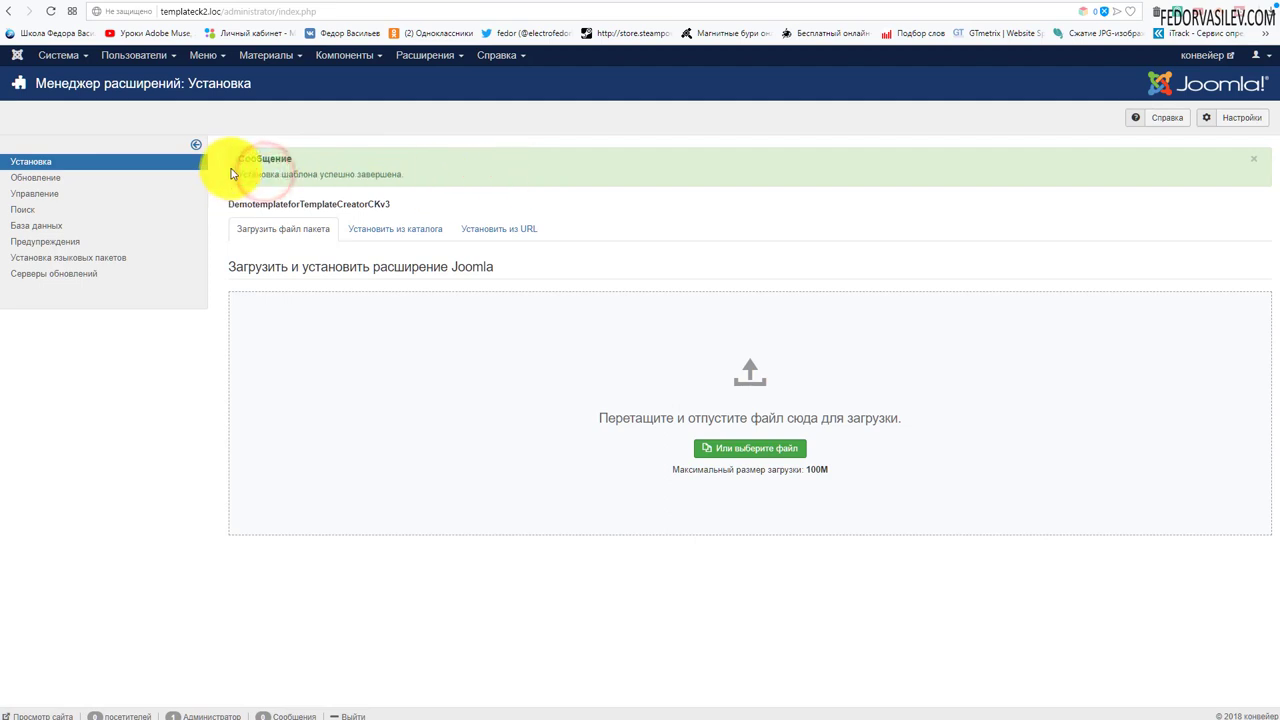
# - Open the list of site template styles under Extensions > Templates
pyautogui.click(422, 55)
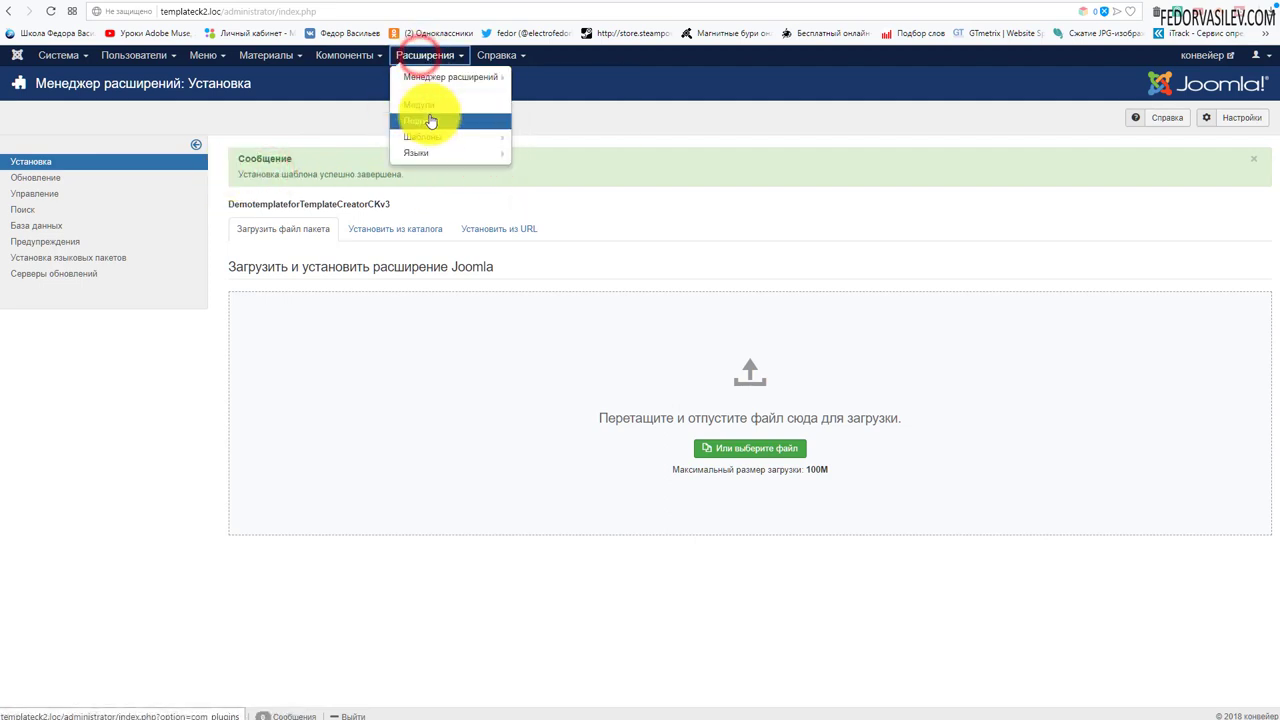
pyautogui.click(427, 142)
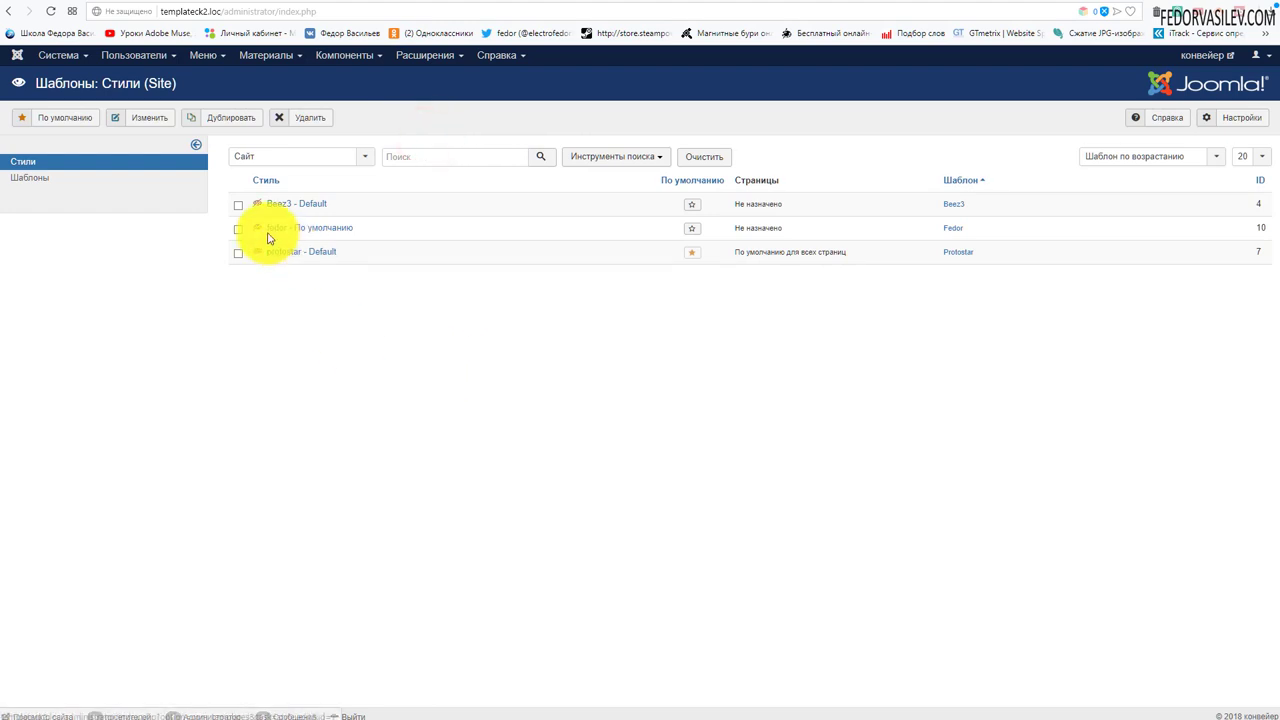
pyautogui.moveTo(360, 231); pyautogui.dragTo(263, 246)
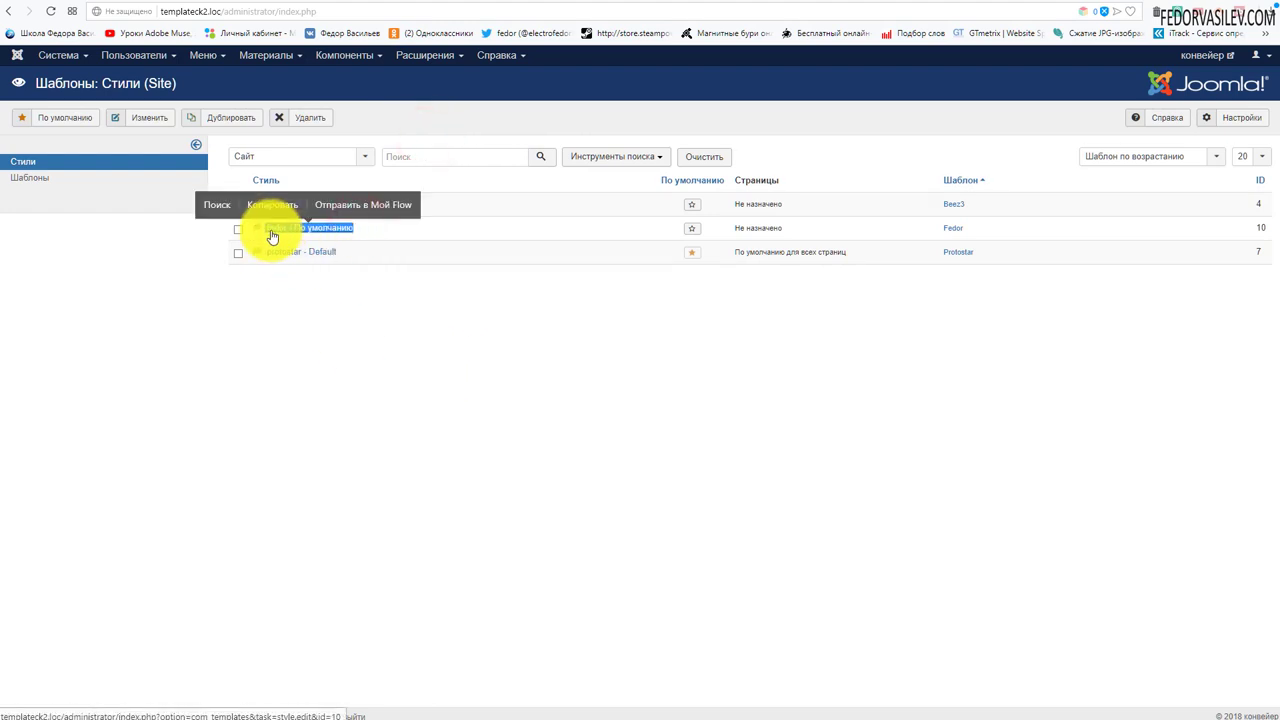
pyautogui.click(357, 263)
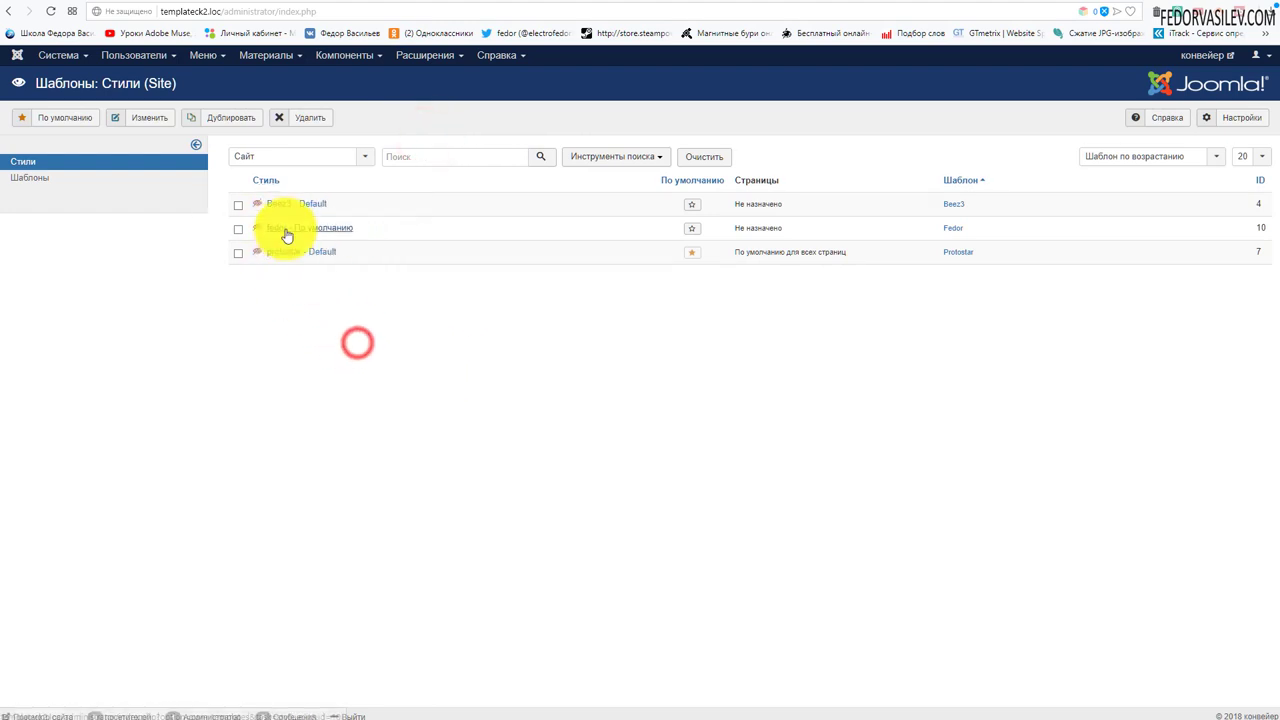
# - Review the fedor - По умолчанию style's options, then star it as the default site style
pyautogui.click(286, 229)
pyautogui.click(106, 195)
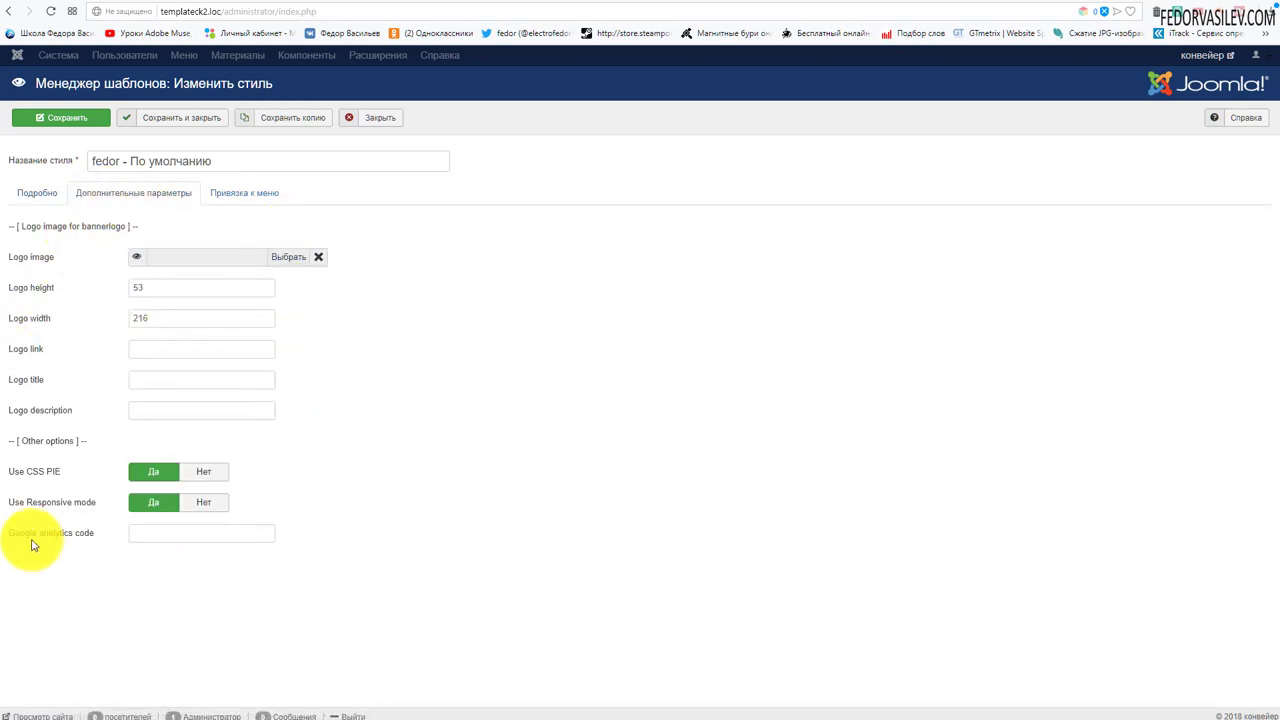
pyautogui.moveTo(85, 541)
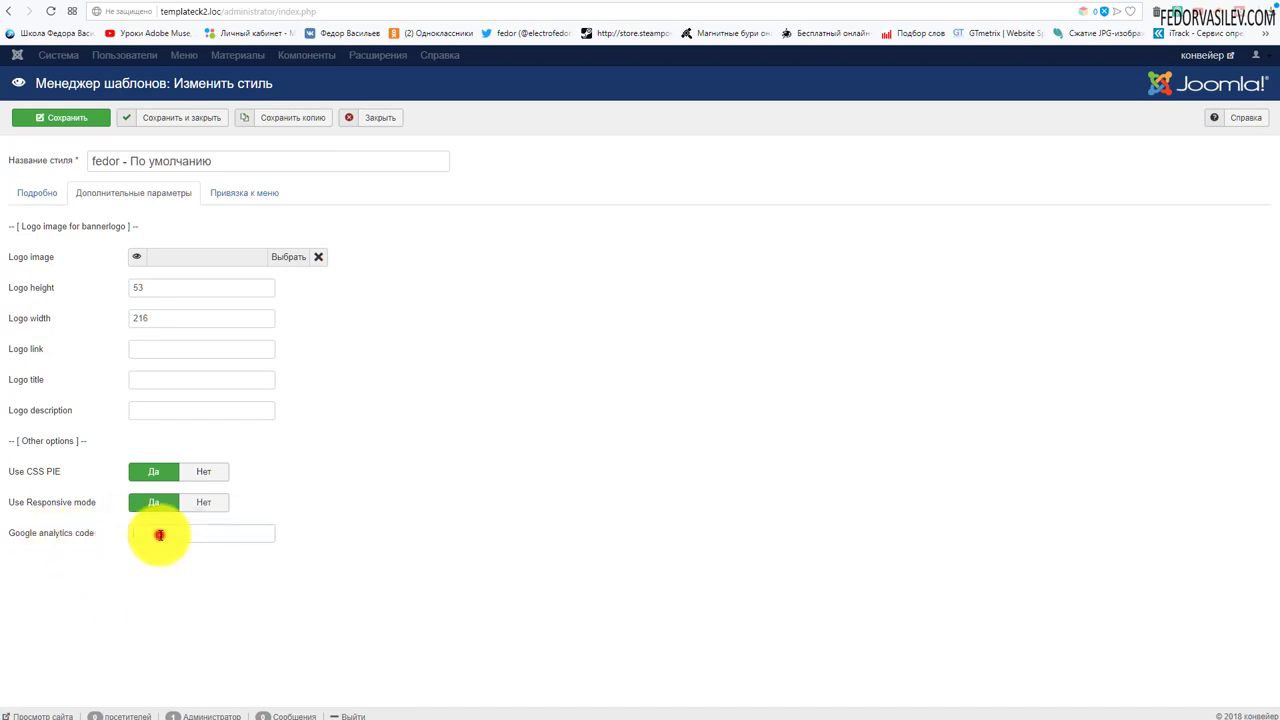
pyautogui.click(158, 533)
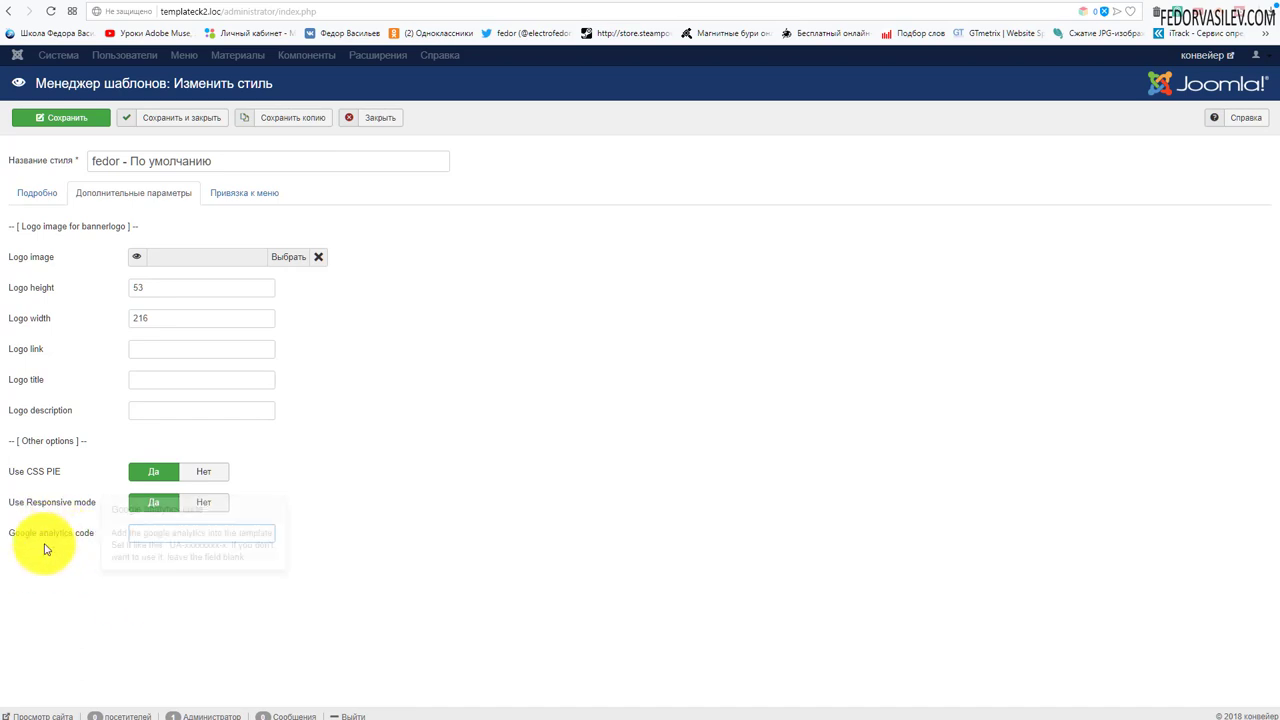
pyautogui.click(354, 117)
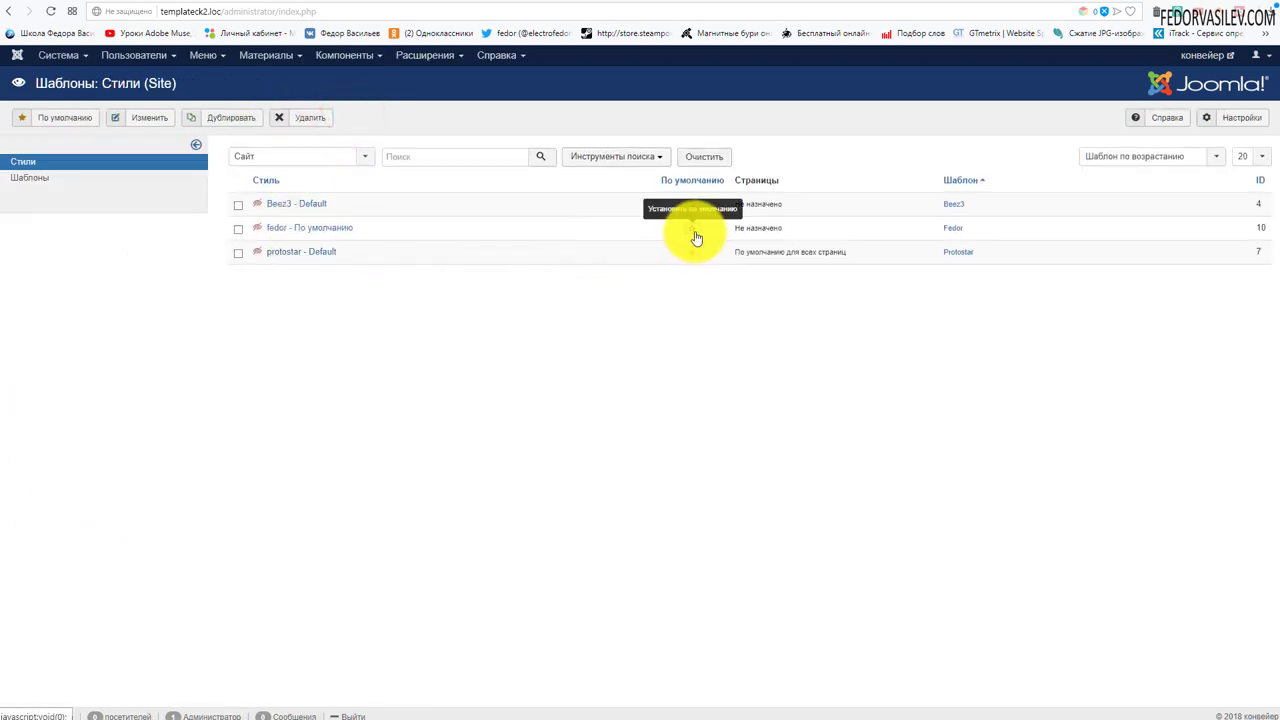
pyautogui.click(691, 228)
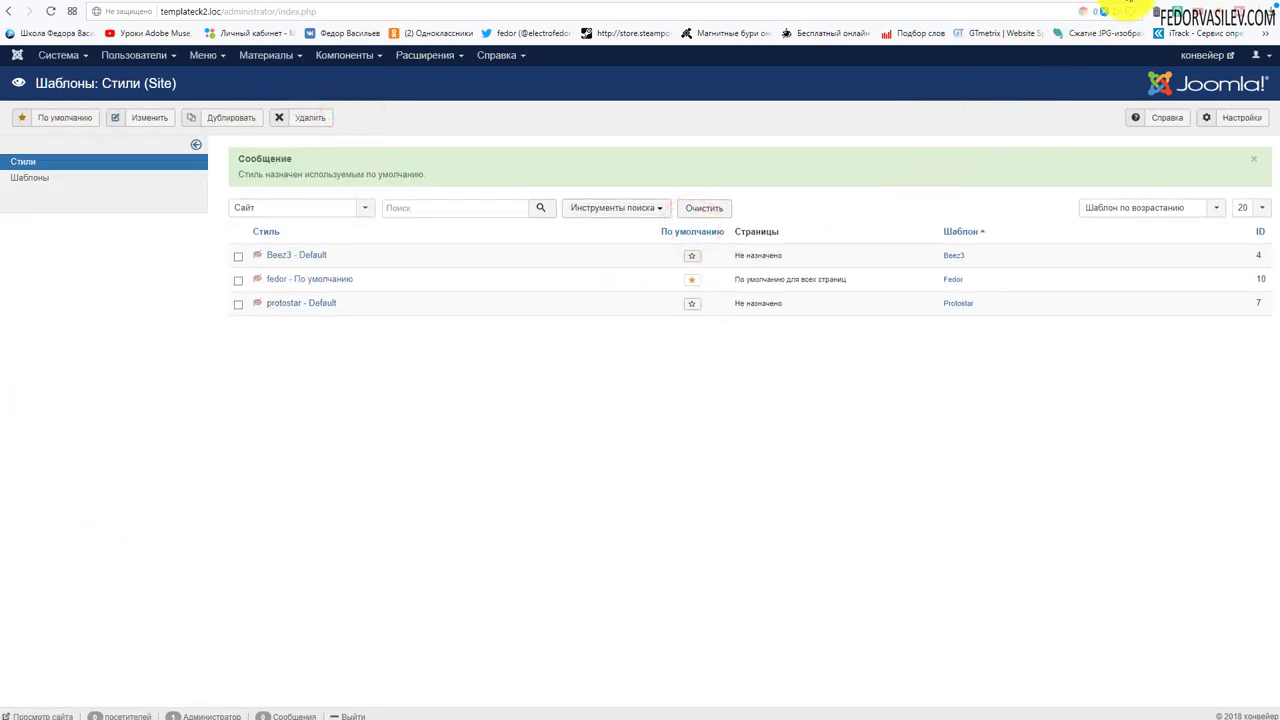
pyautogui.click(1120, 6)
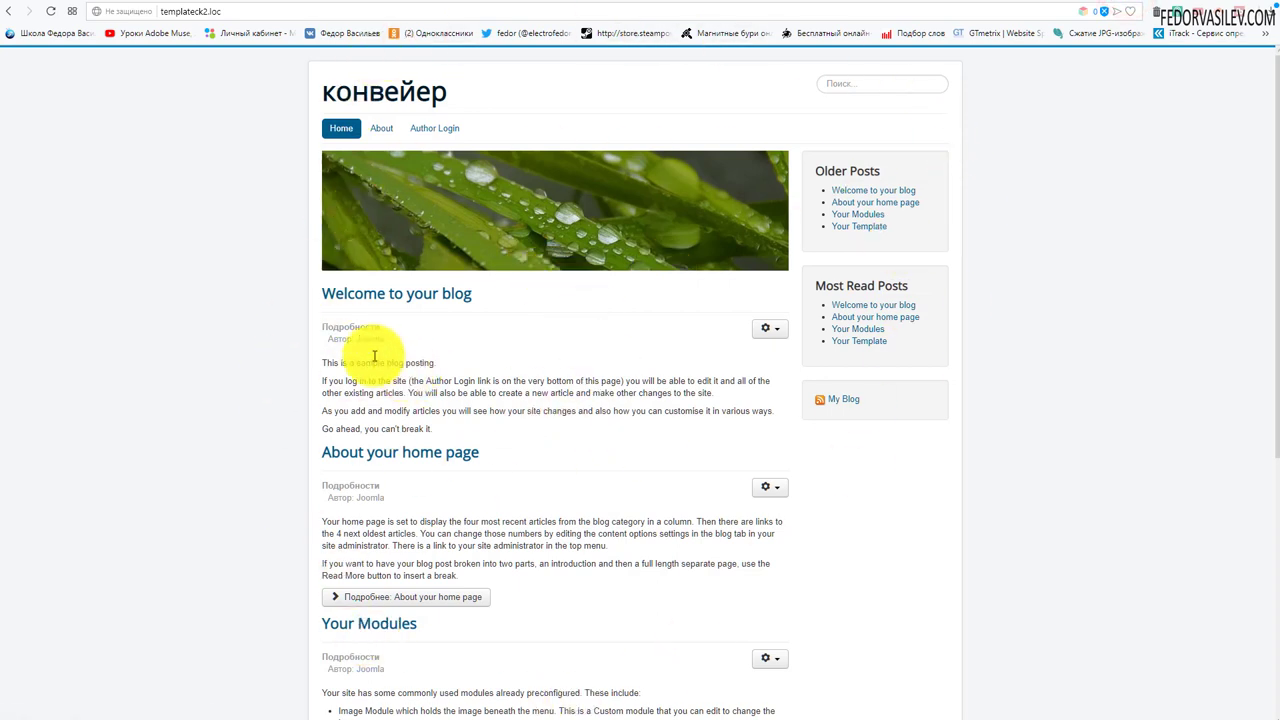
# - Reload the site and scroll the home page showing the yellow-to-purple gradient template
pyautogui.click(46, 12)
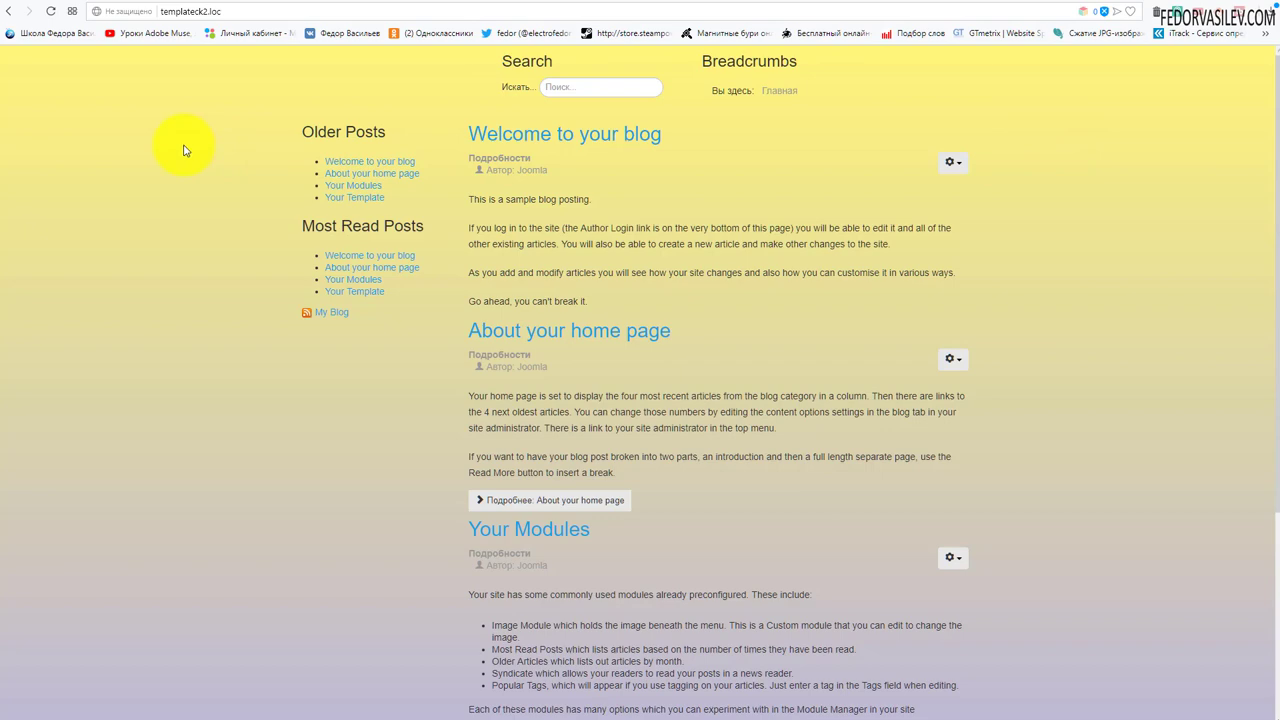
pyautogui.scroll(-3, 183, 150)
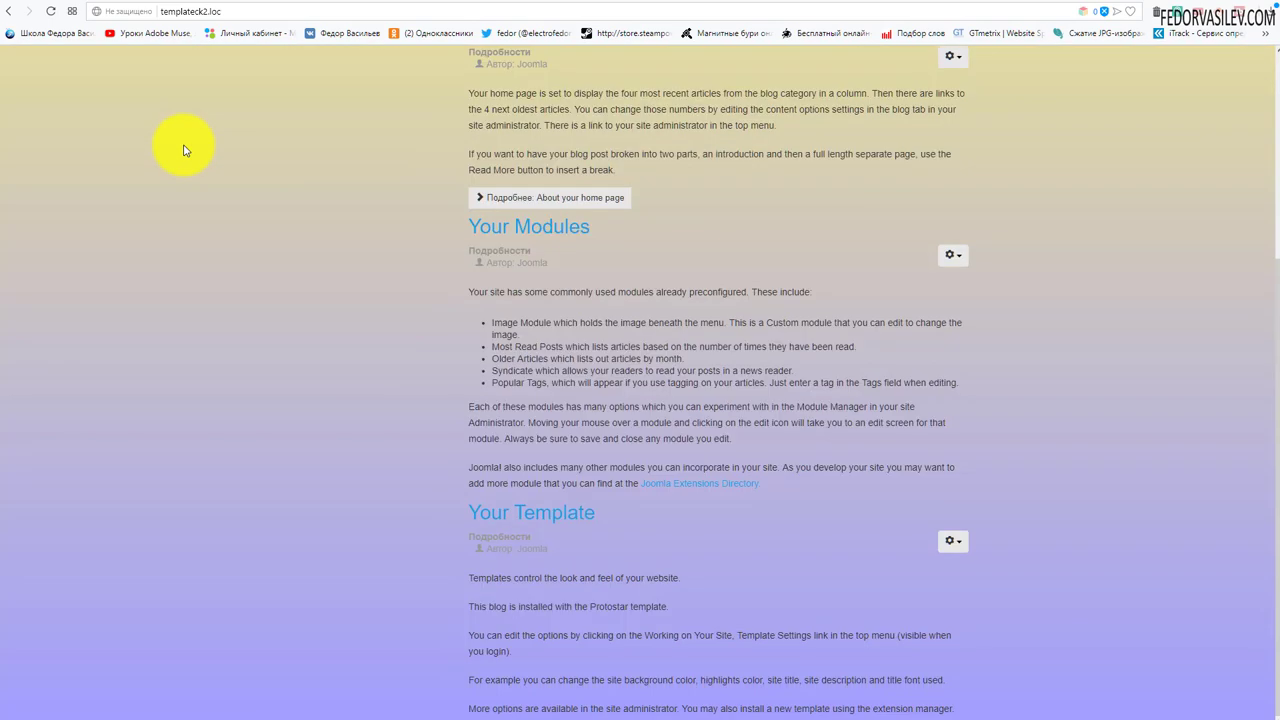
pyautogui.scroll(3, 277, 260)
pyautogui.scroll(-3, 143, 277)
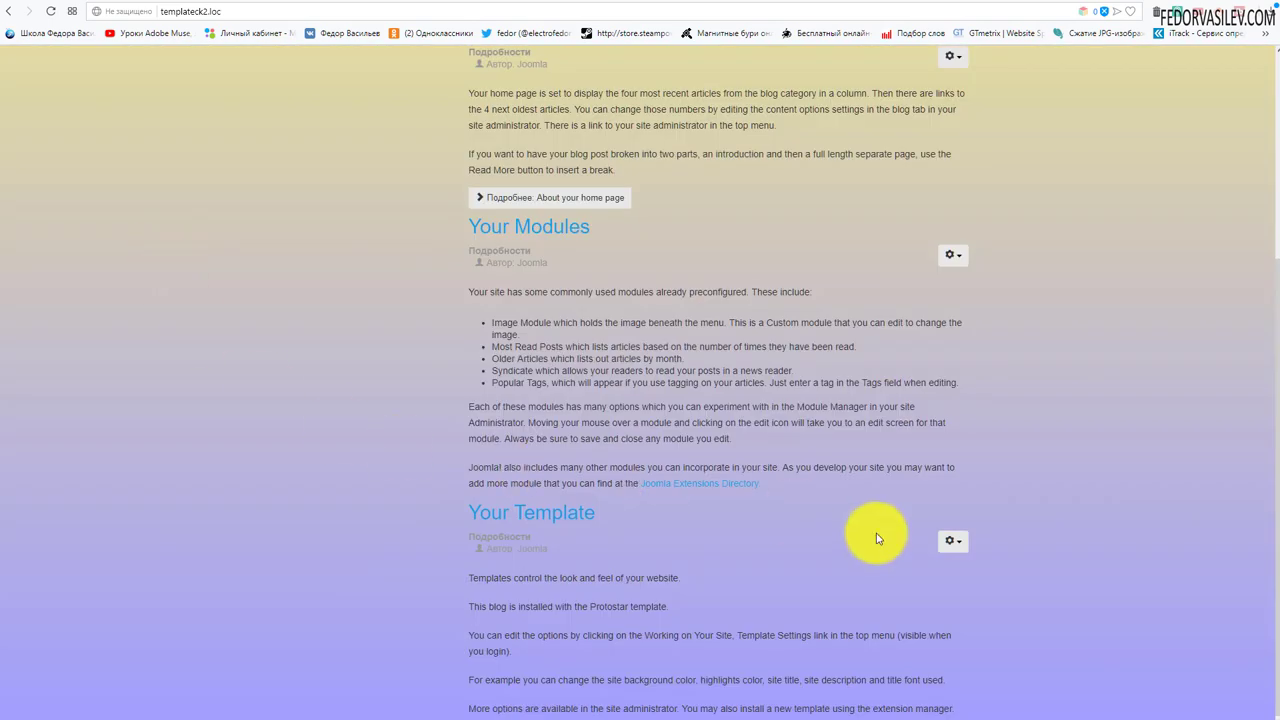
pyautogui.scroll(3, 860, 520)
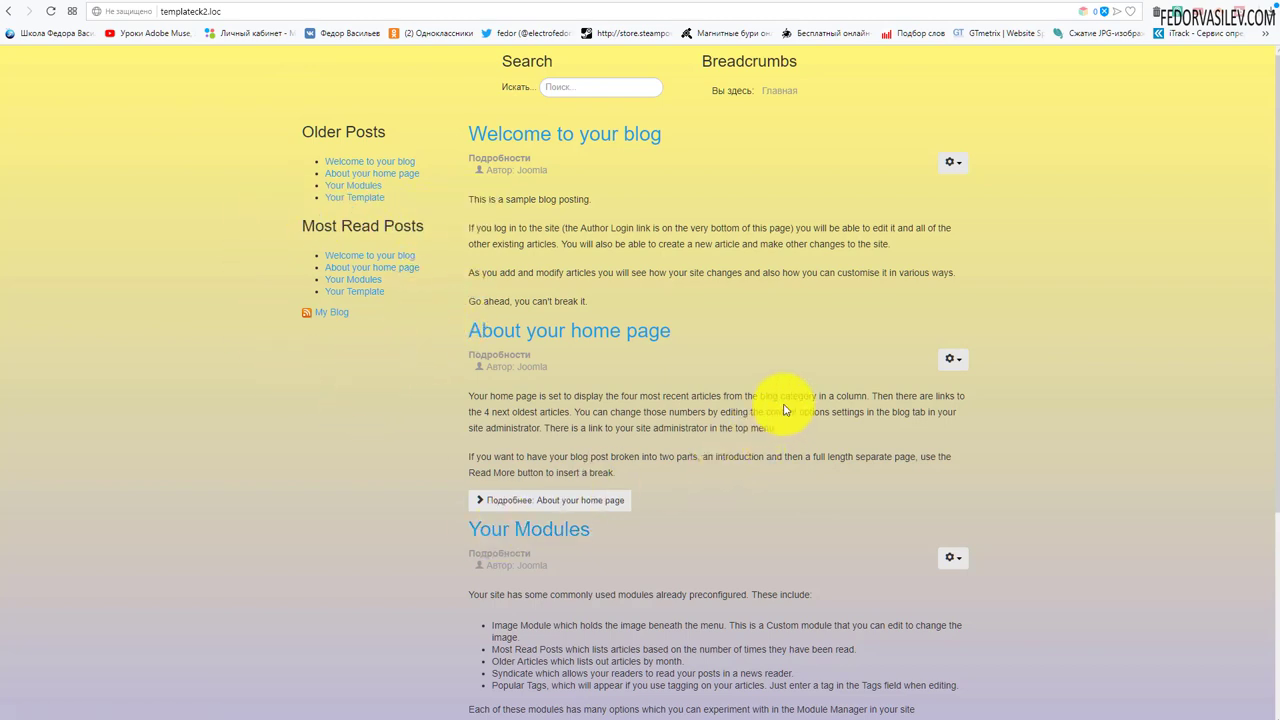
pyautogui.scroll(-3, 767, 302)
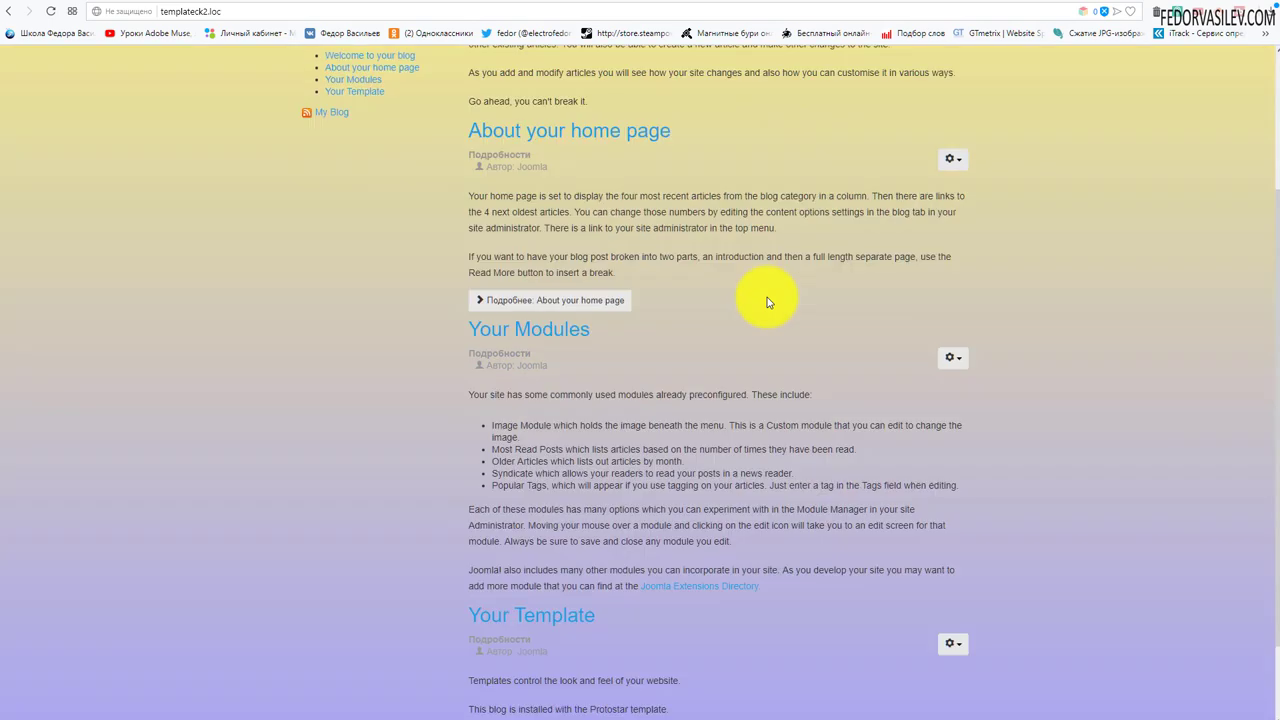
pyautogui.scroll(3, 770, 296)
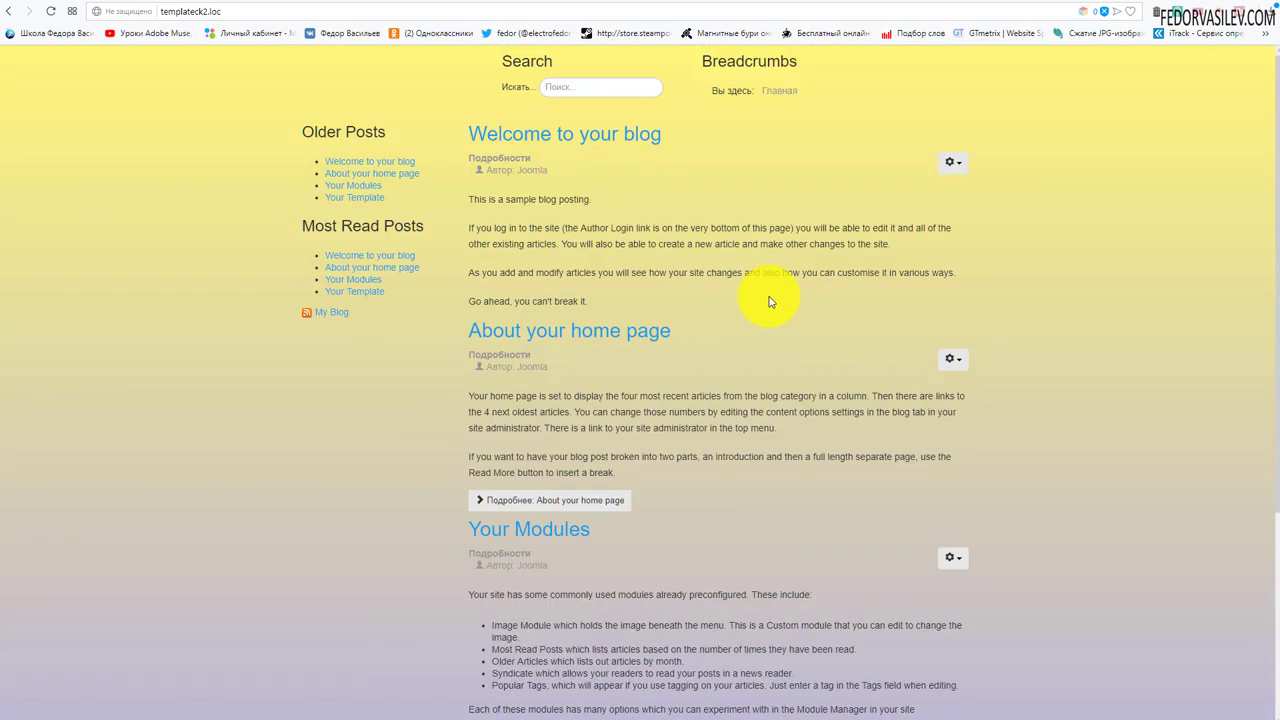
# - Browse the About your home page and Welcome to your blog articles, then return via Главная
pyautogui.click(573, 337)
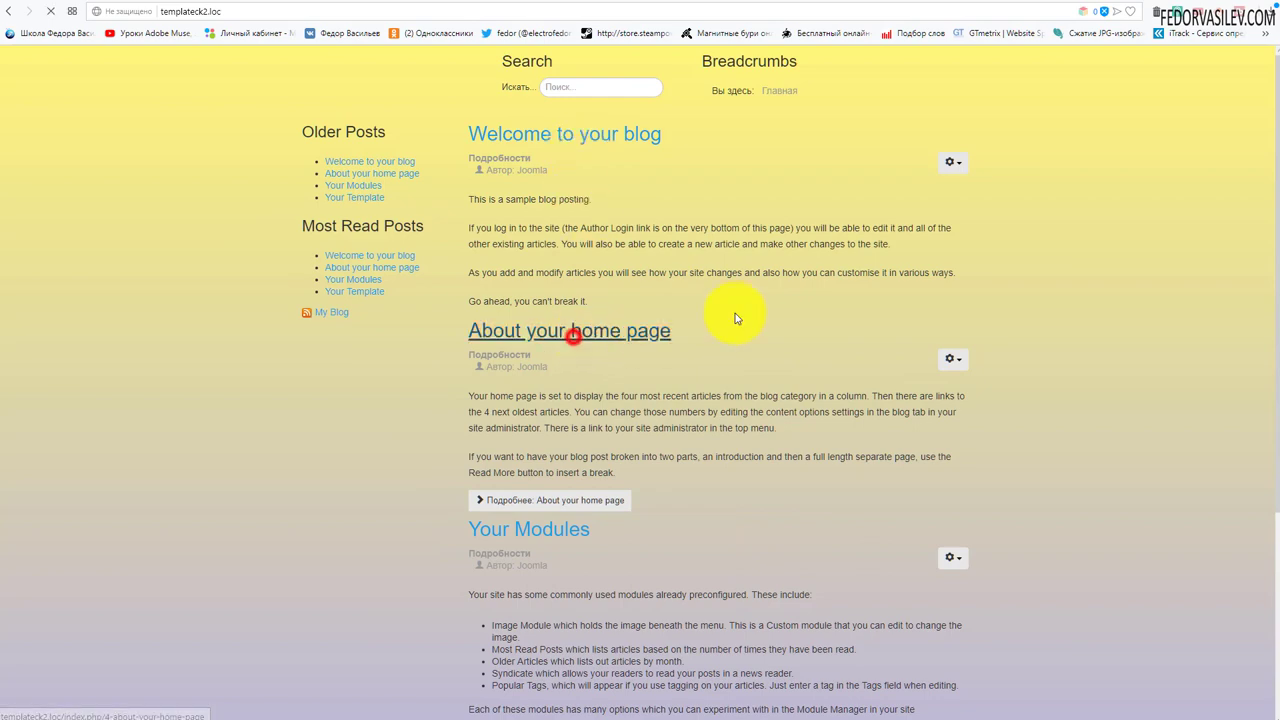
pyautogui.hotkey('alt', 'Left')
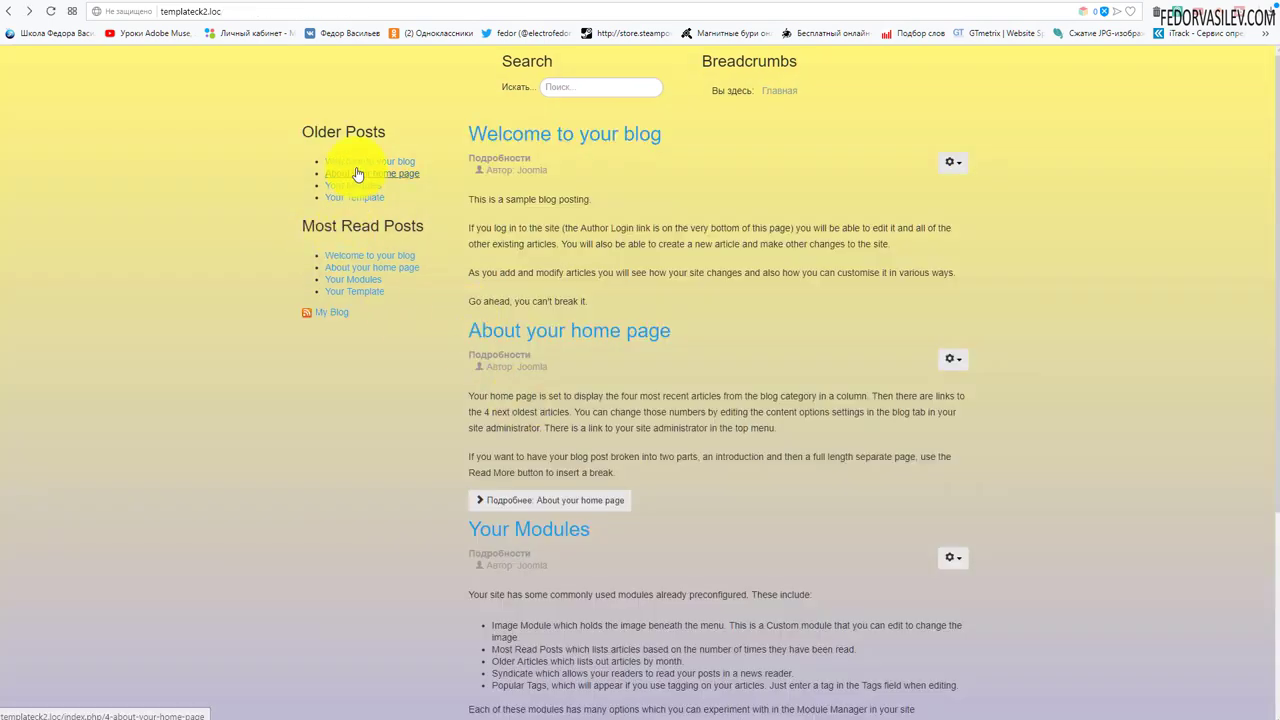
pyautogui.click(355, 161)
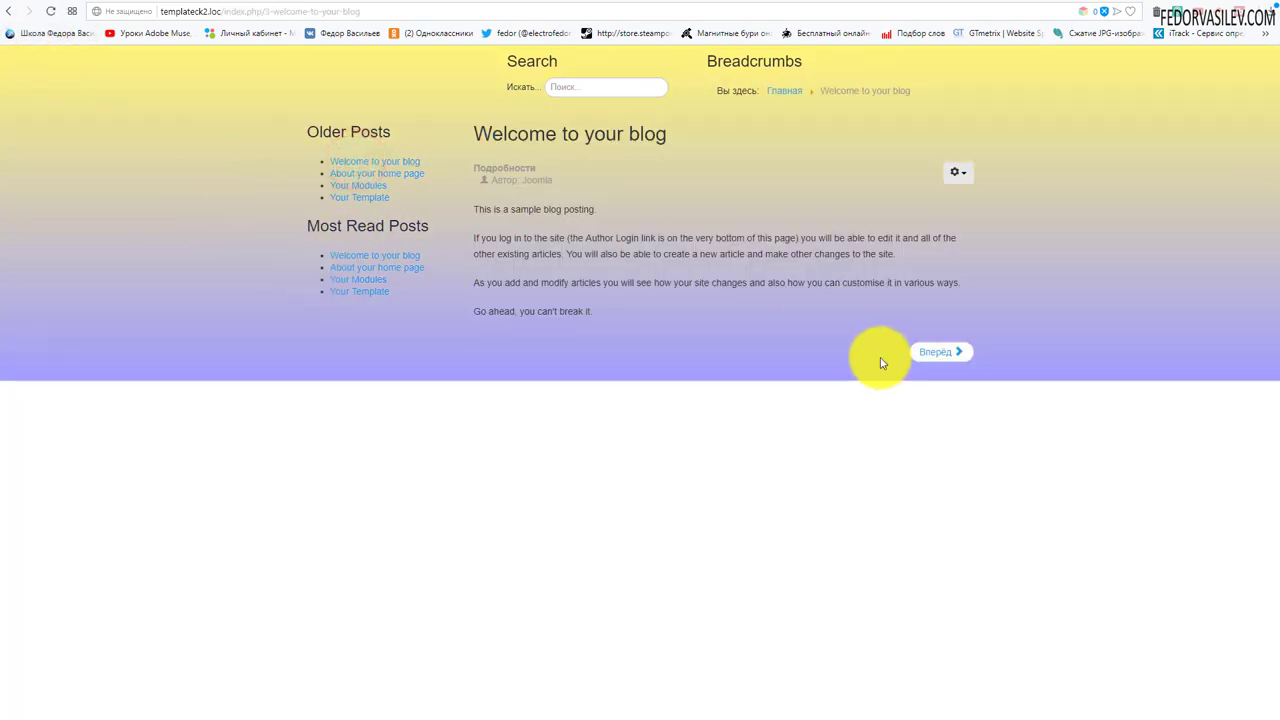
pyautogui.click(923, 352)
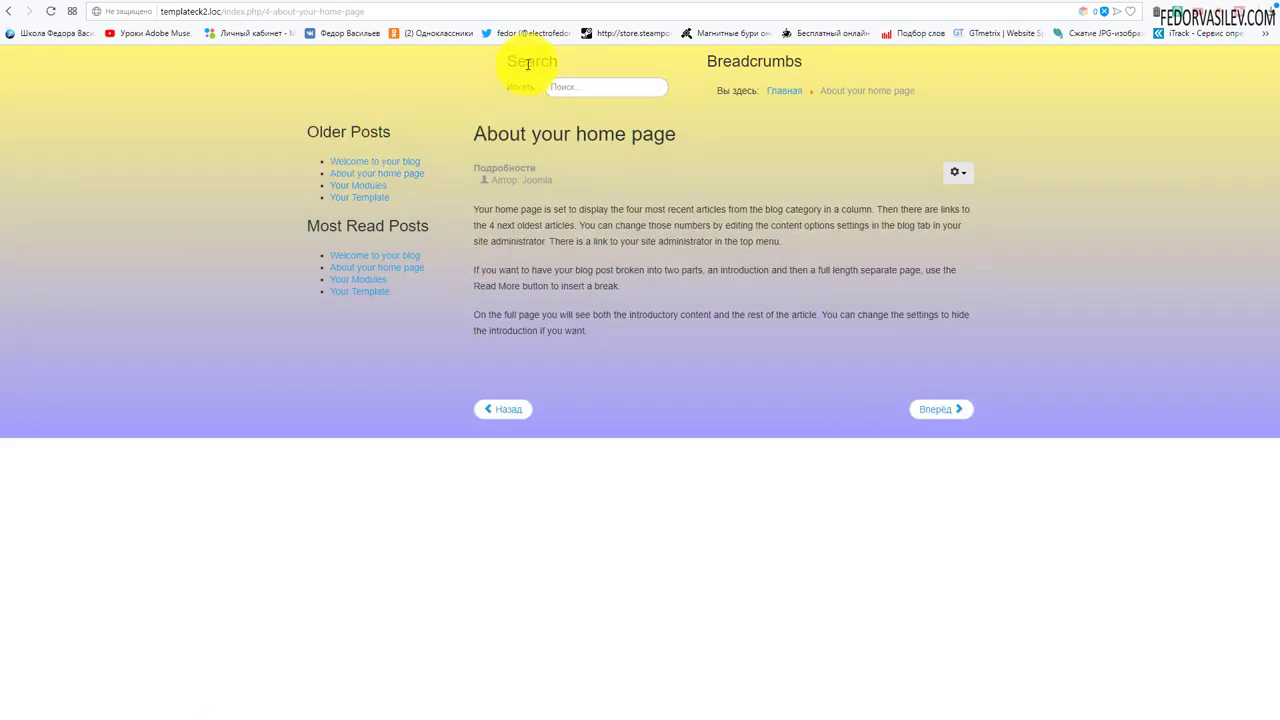
pyautogui.click(784, 90)
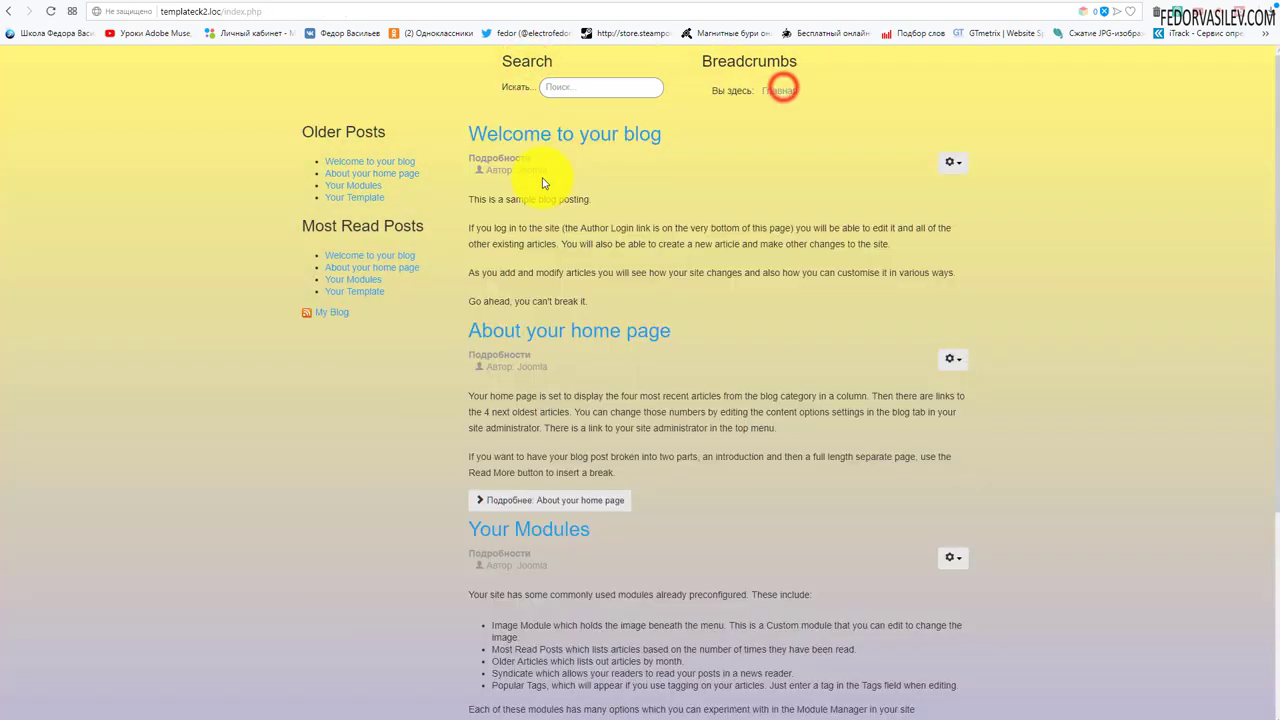
pyautogui.scroll(-3, 700, 305)
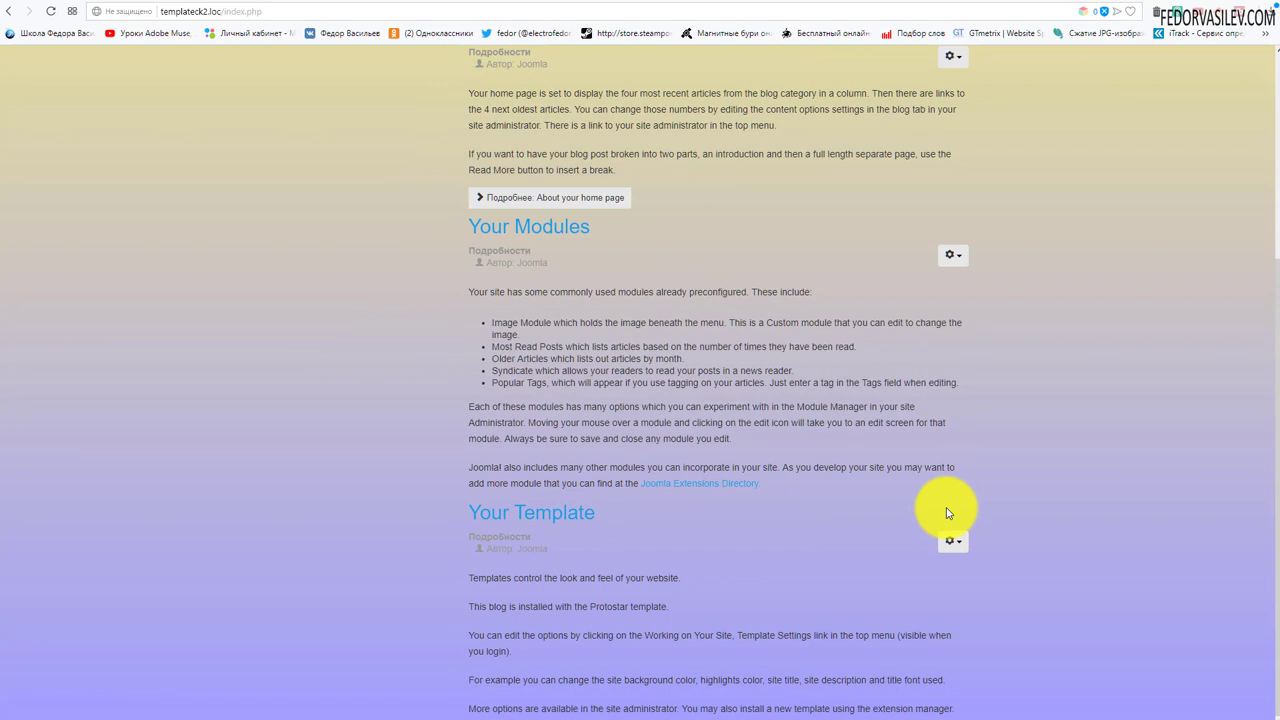
pyautogui.scroll(3, 948, 513)
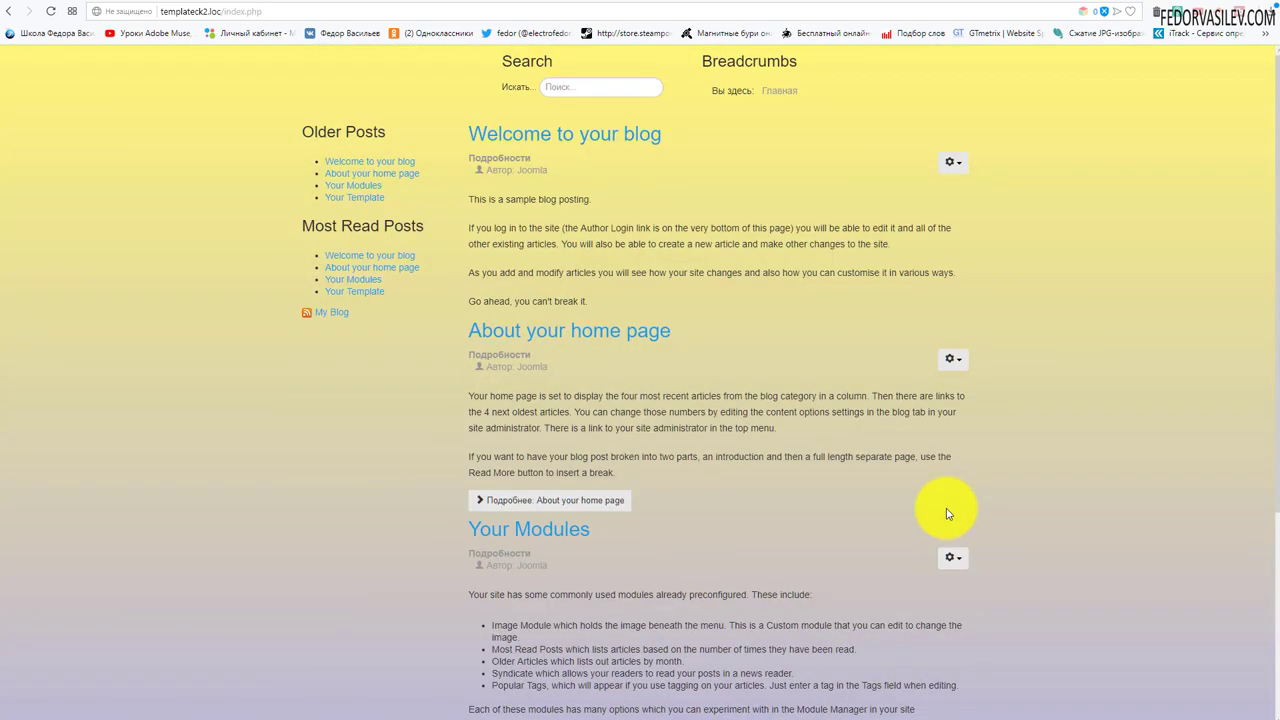